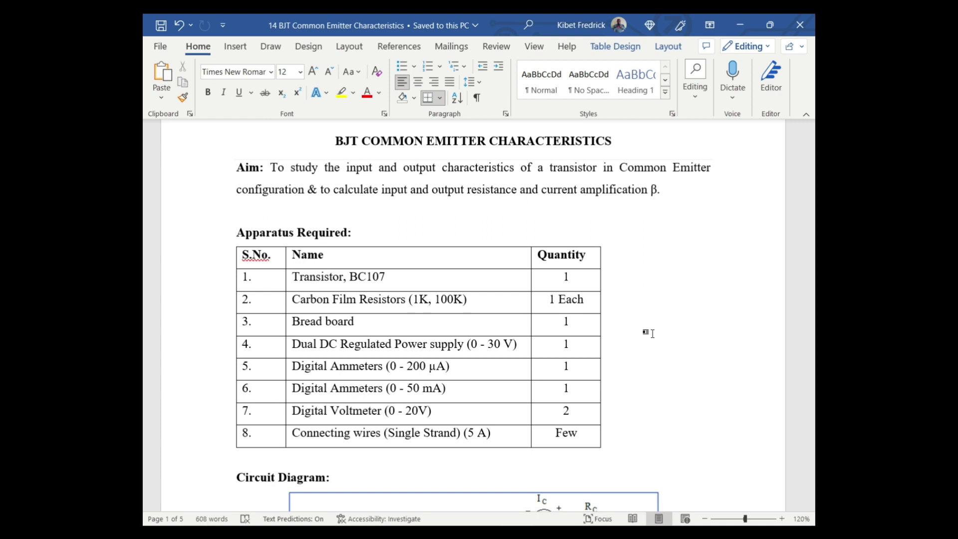
# - Review the circuit diagram in the lab document, and open a blank Schematic Capture sheet in Proteus
pyautogui.scroll(-3, 645, 333)
pyautogui.scroll(-4, 647, 328)
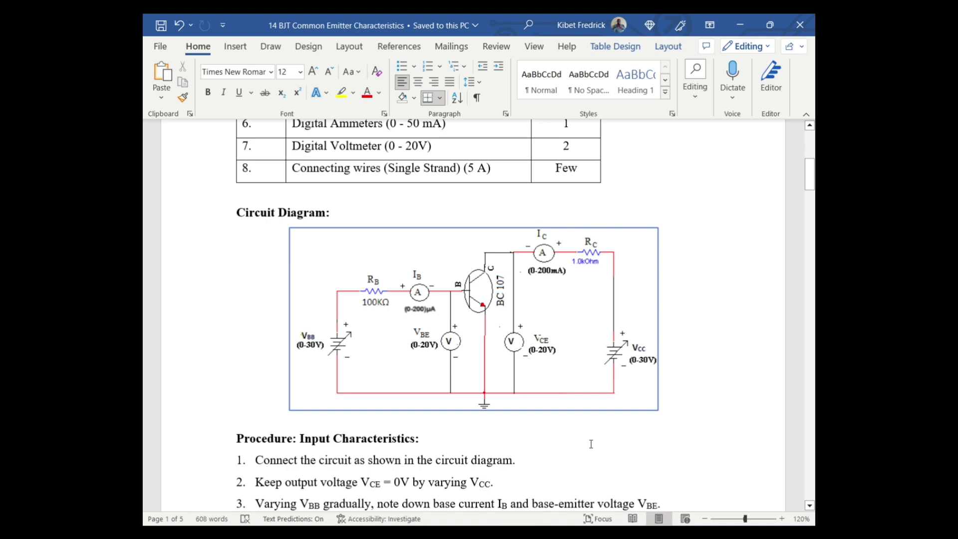
pyautogui.hotkey('alt', 'Tab')
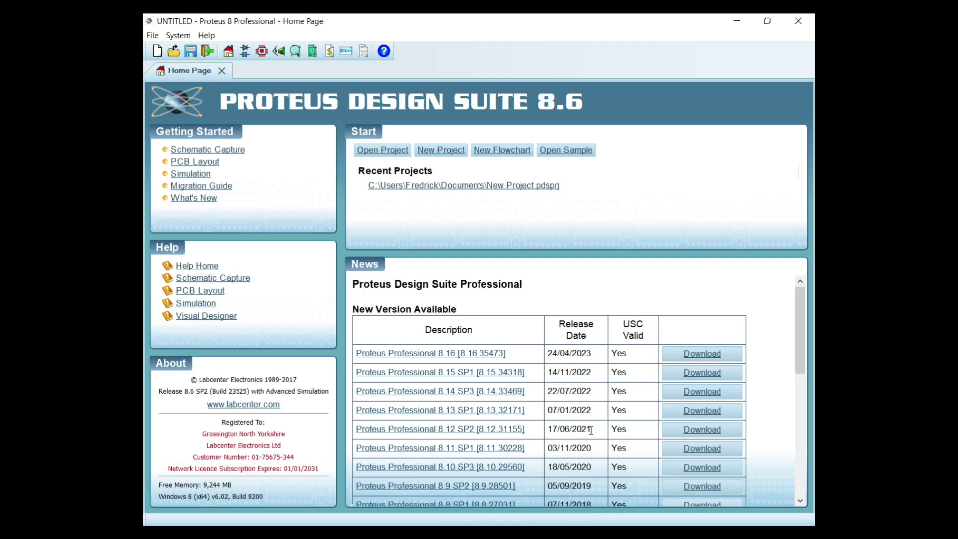
pyautogui.click(247, 54)
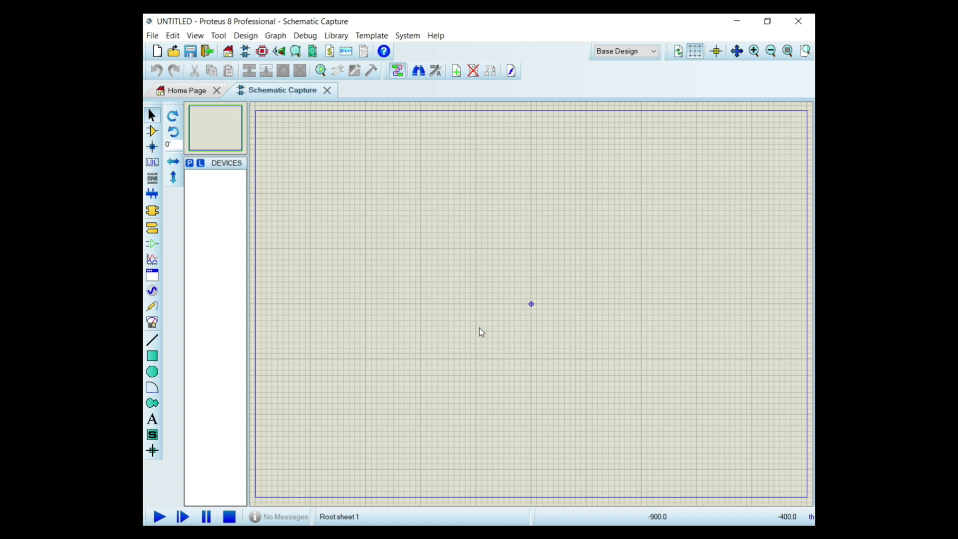
# - Find the BC107 NPN transistor from the BIPOLAR library and add it to the schematic's device list
pyautogui.click(152, 132)
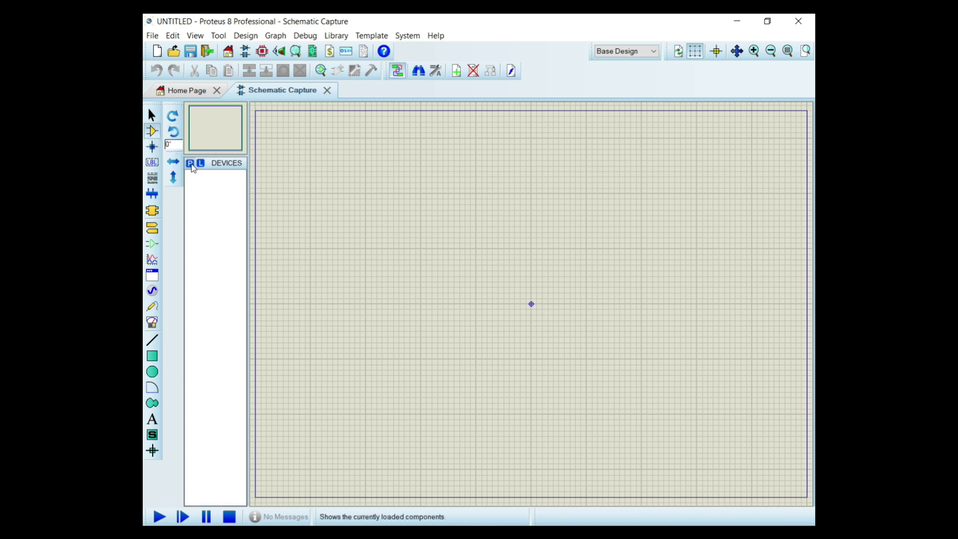
pyautogui.click(193, 166)
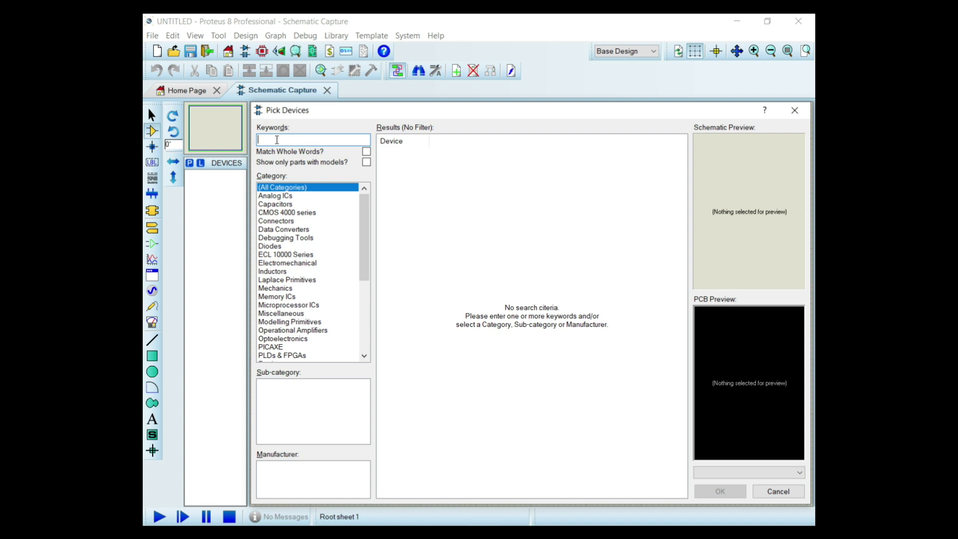
pyautogui.write('bc107')
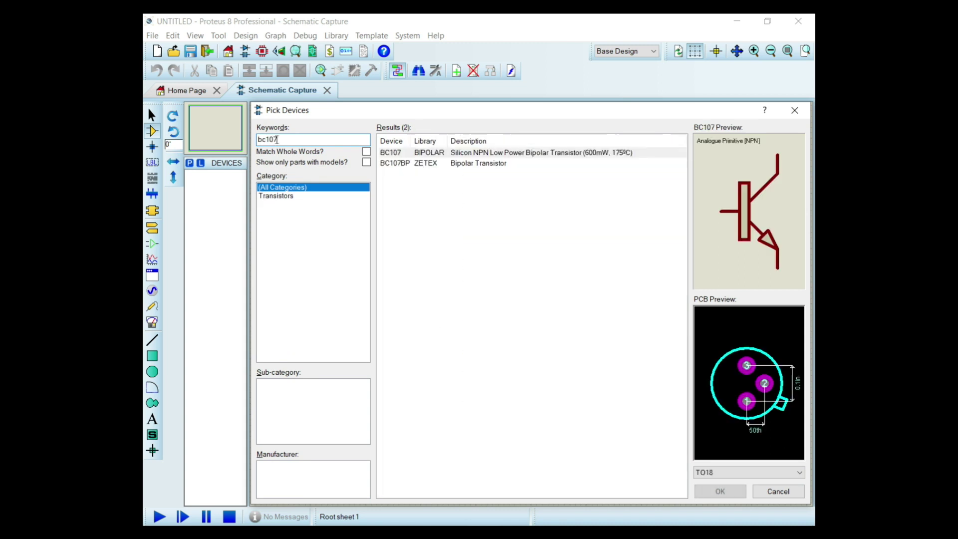
pyautogui.click(429, 154)
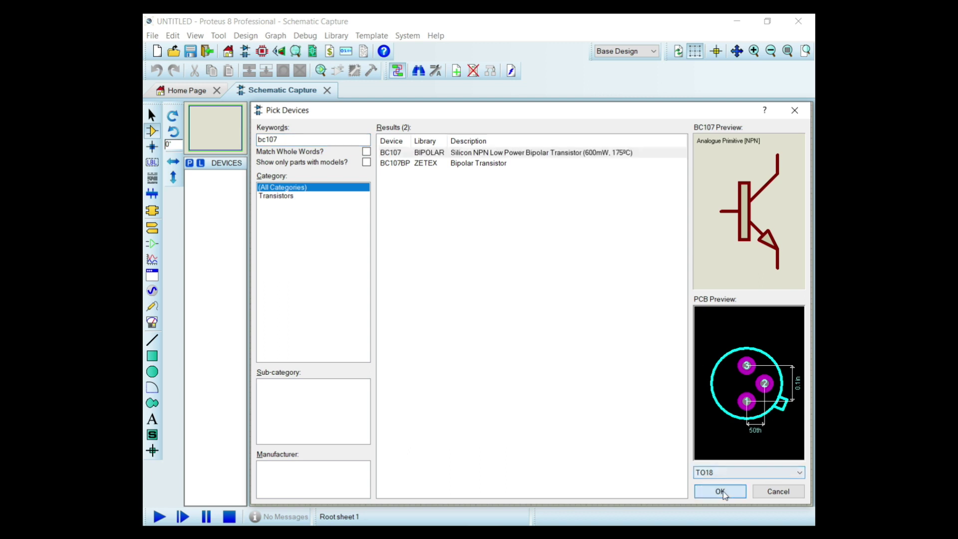
pyautogui.click(720, 491)
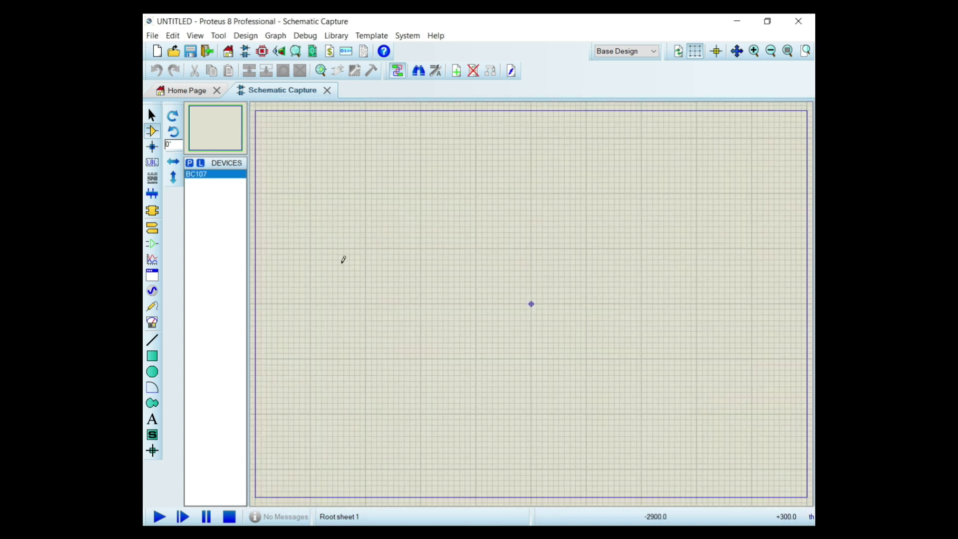
# - Search the parts library for "pot hg" and add the POT-HG interactive potentiometer to the device list
pyautogui.click(190, 163)
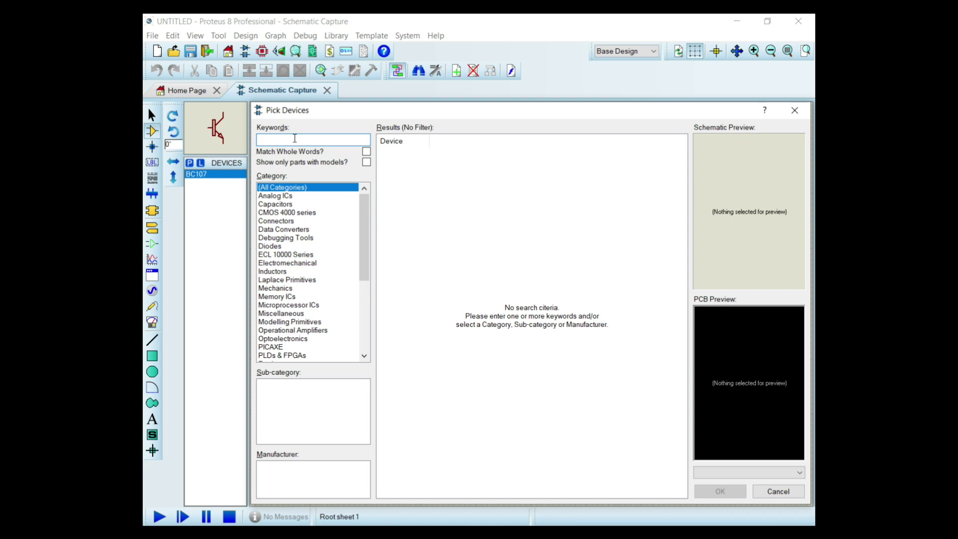
pyautogui.write('pot hg')
pyautogui.click(451, 153)
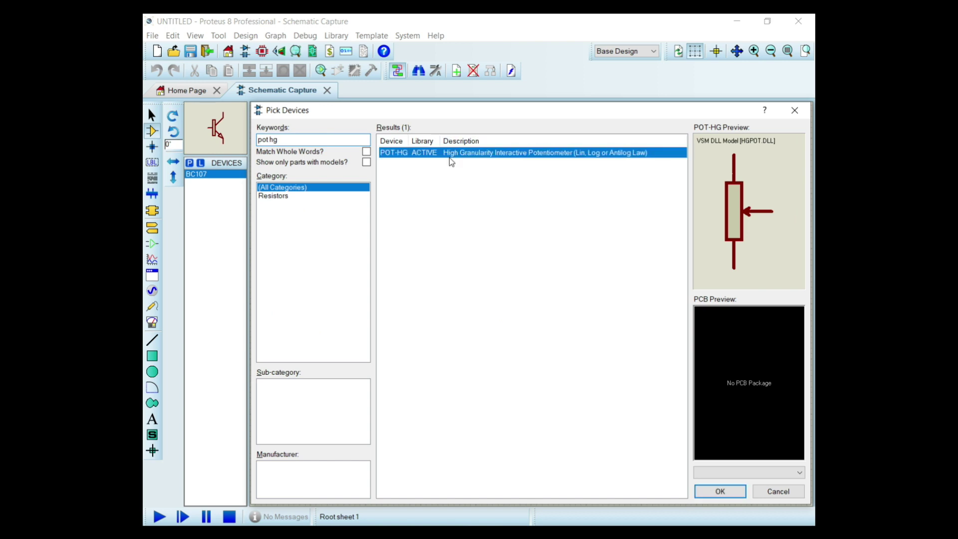
pyautogui.click(720, 491)
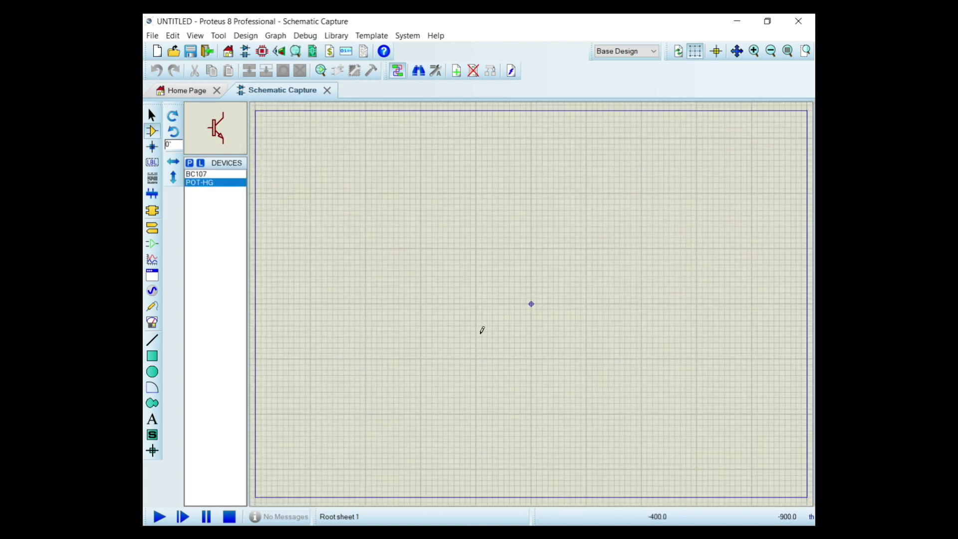
# - Search the parts library for "resi", filter to the Resistors category, and add the 10WATT1K resistor to the device list
pyautogui.click(189, 162)
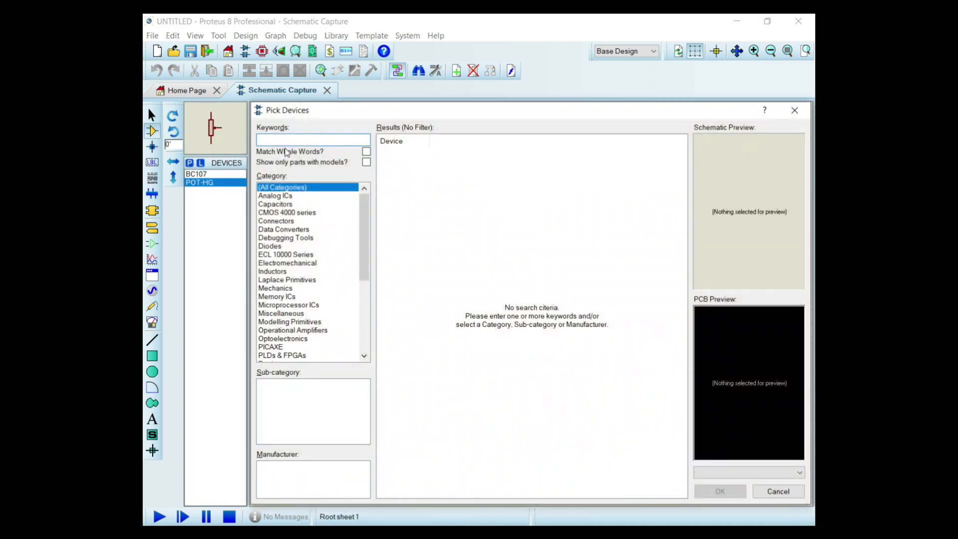
pyautogui.write('rewsistor')
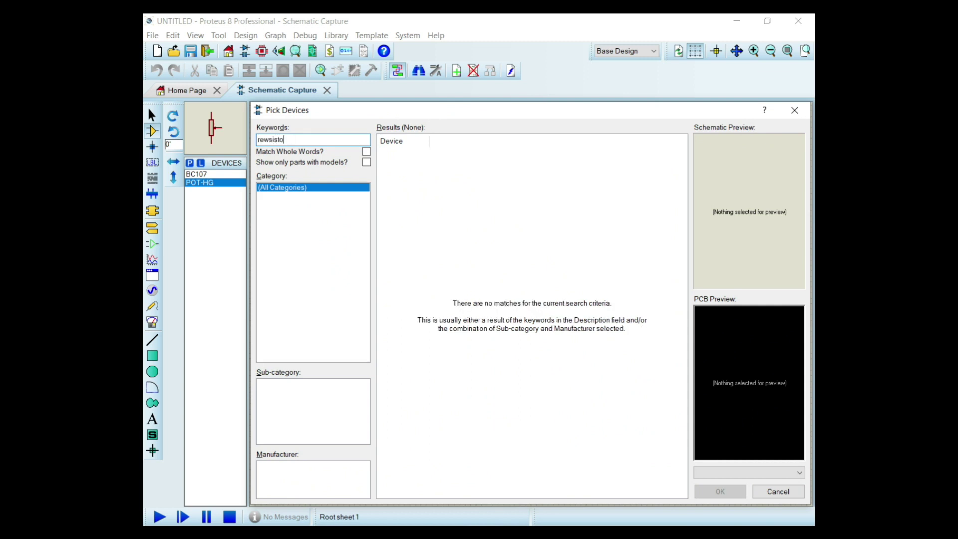
pyautogui.press('BackSpace')
pyautogui.press('BackSpace')
pyautogui.press('BackSpace')
pyautogui.press('BackSpace')
pyautogui.press('BackSpace')
pyautogui.press('BackSpace')
pyautogui.press('BackSpace')
pyautogui.write('si')
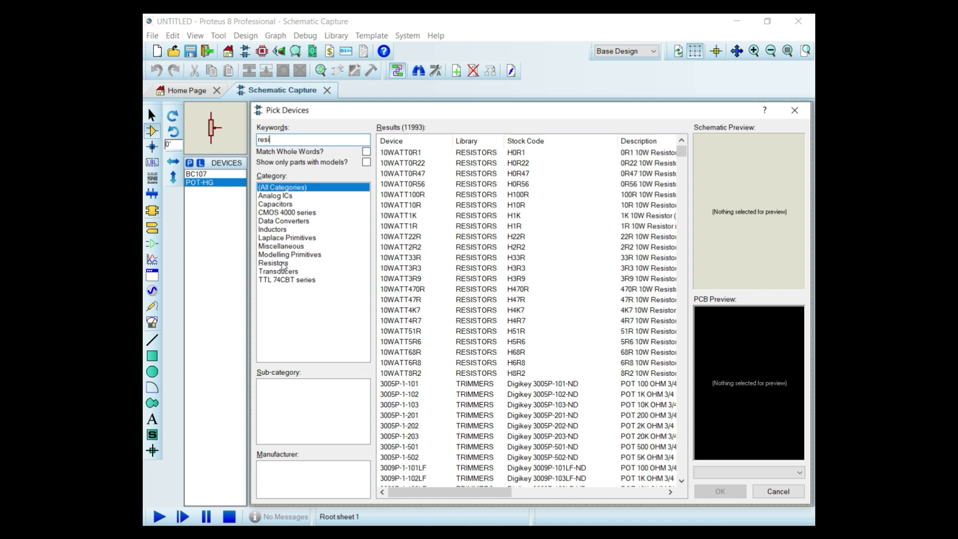
pyautogui.click(282, 263)
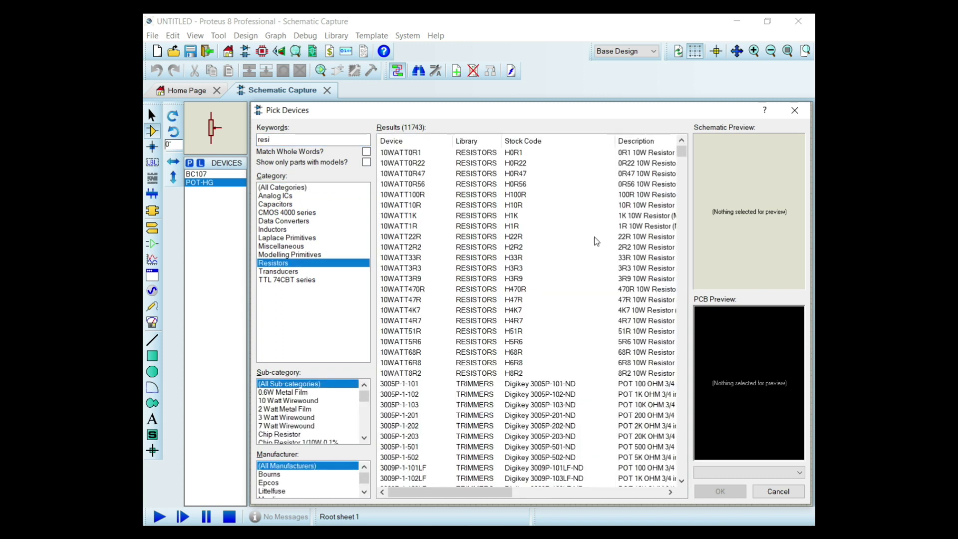
pyautogui.click(623, 219)
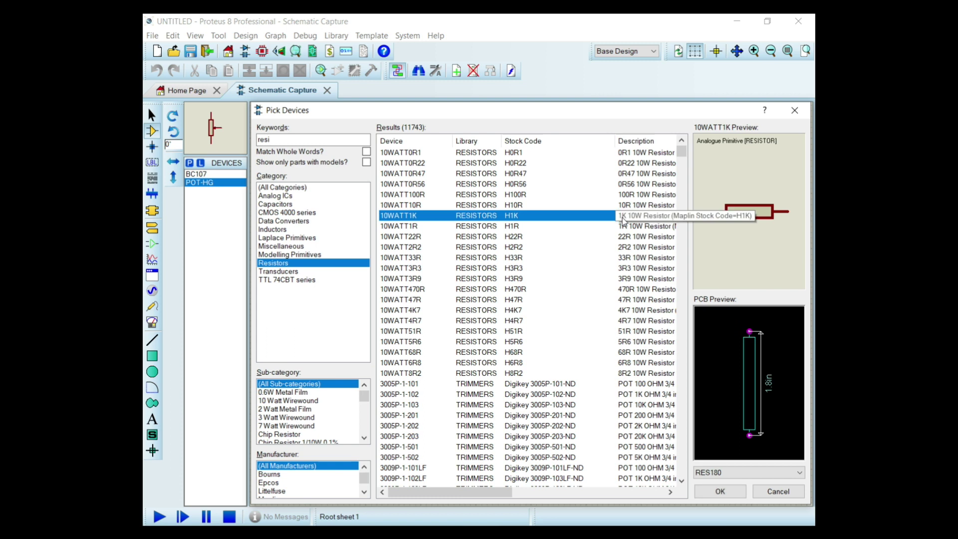
pyautogui.click(719, 491)
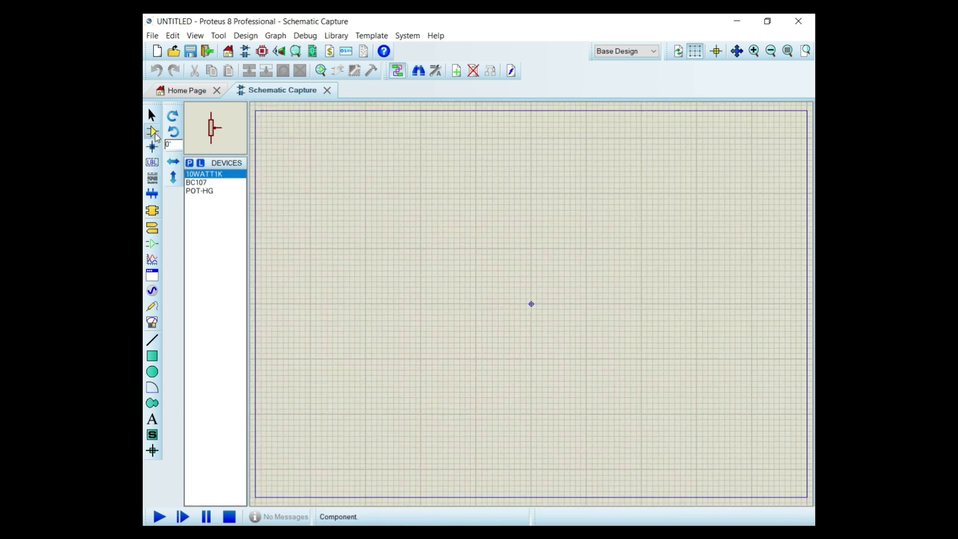
# - Search the parts library for "dc sou" and add the VSOURCE DC voltage source to the device list
pyautogui.doubleClick(192, 173)
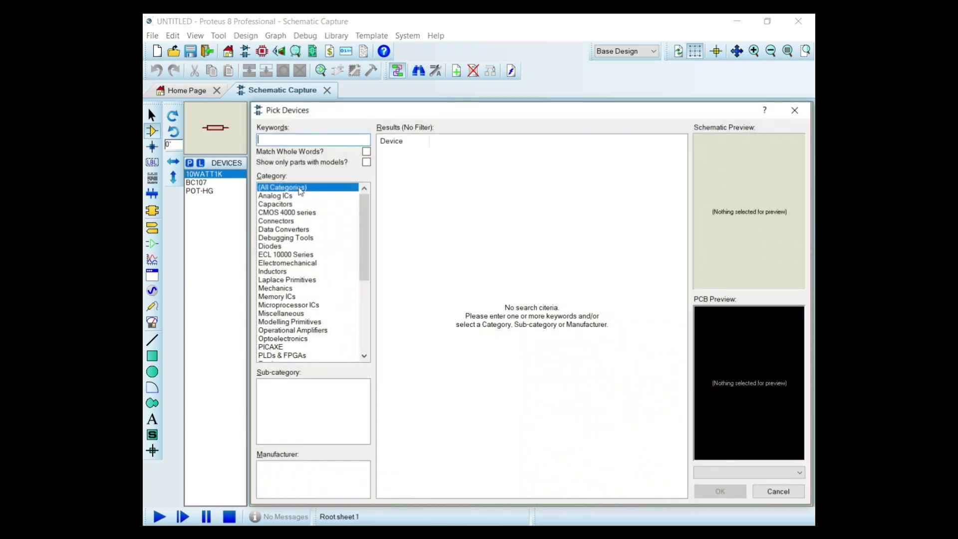
pyautogui.write('dc')
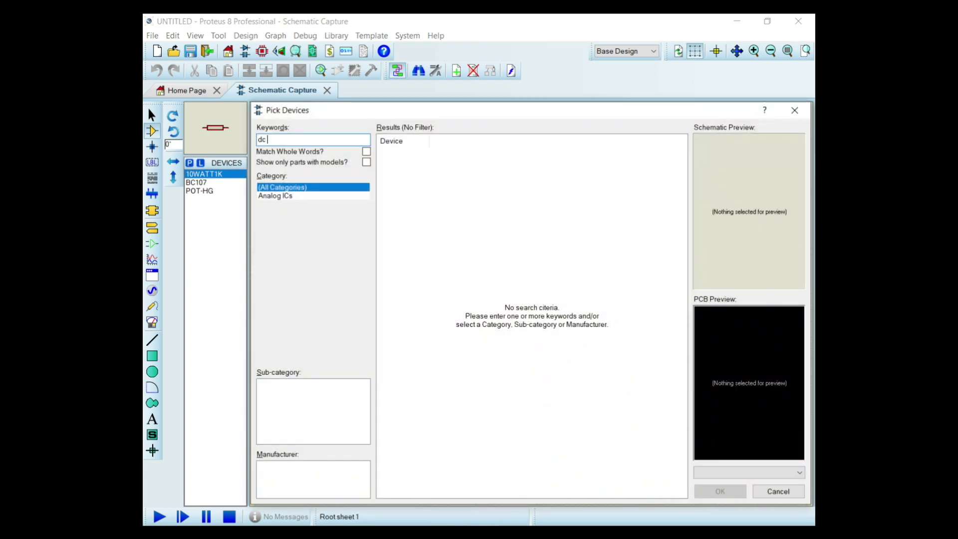
pyautogui.write(' sou')
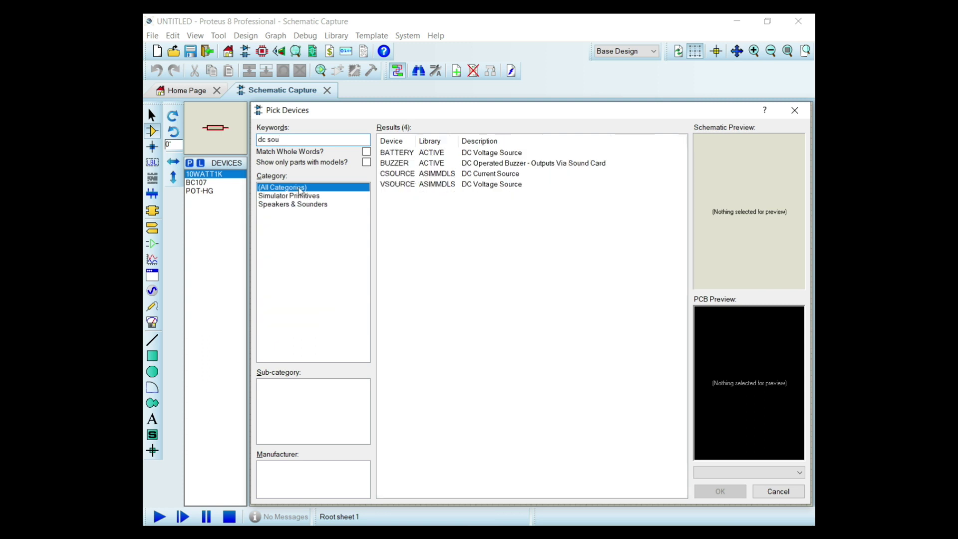
pyautogui.click(465, 187)
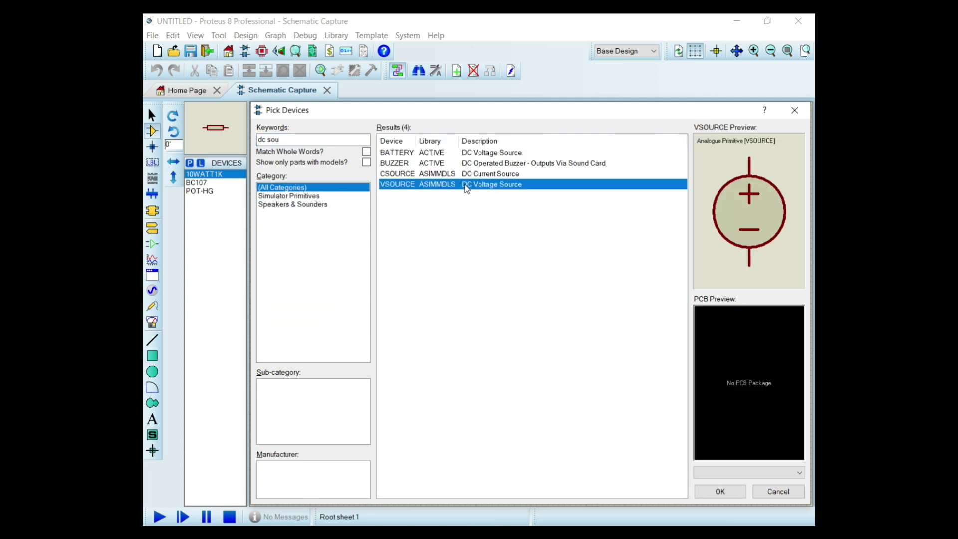
pyautogui.click(719, 491)
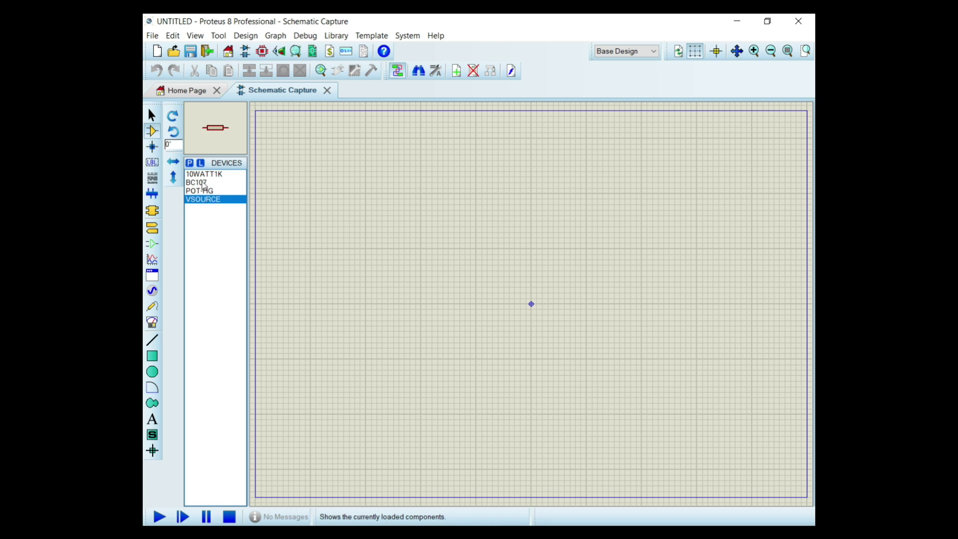
# - Place one BC107 transistor on the sheet, up and to the left of the origin marker
pyautogui.click(204, 184)
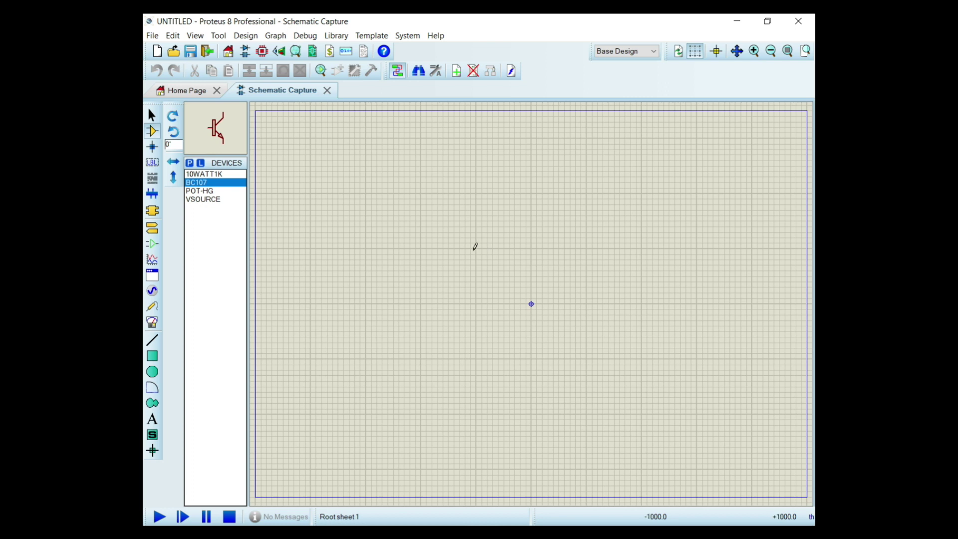
pyautogui.click(477, 245)
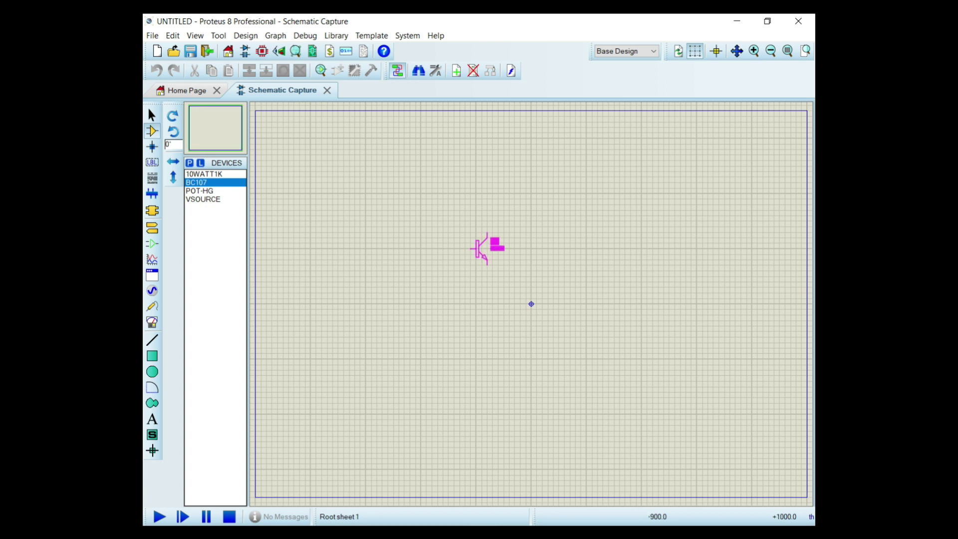
pyautogui.click(479, 248)
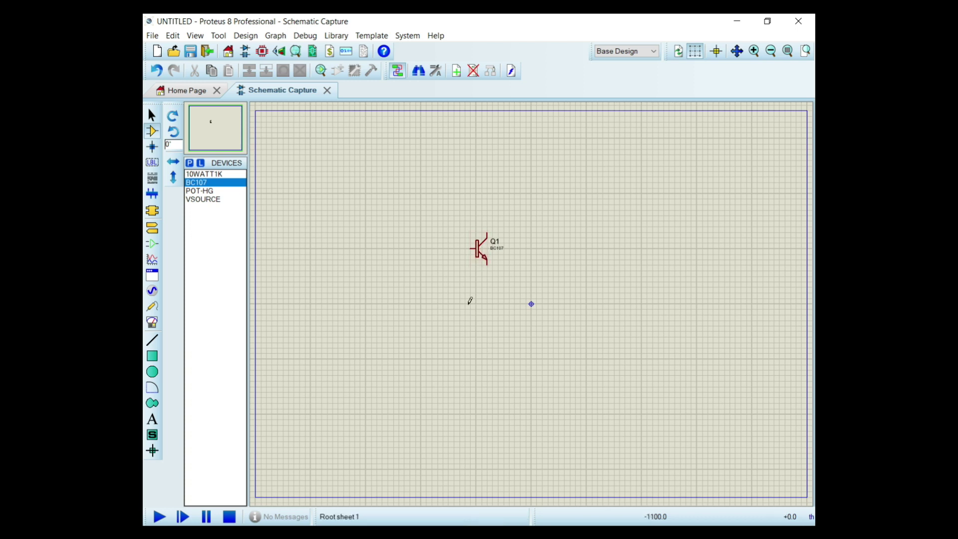
# - Place a DC ammeter to the left of the transistor and wire its negative terminal to the transistor's base
pyautogui.hotkey('alt', 'Tab')
pyautogui.click(155, 326)
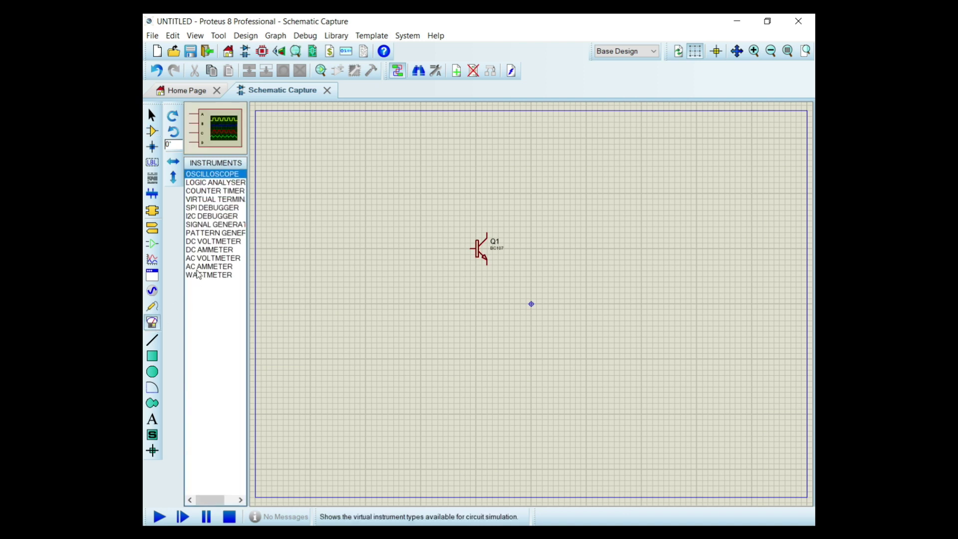
pyautogui.click(203, 253)
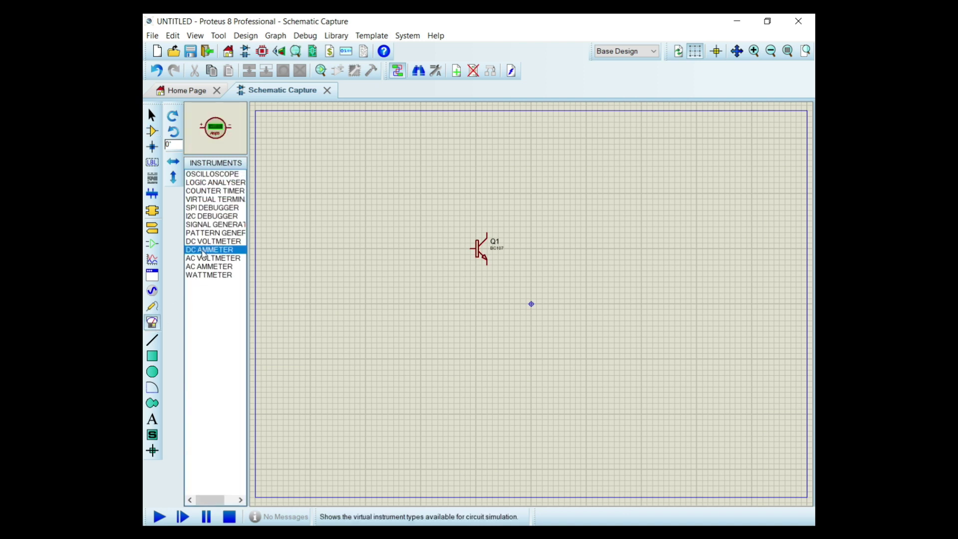
pyautogui.click(432, 247)
pyautogui.click(432, 248)
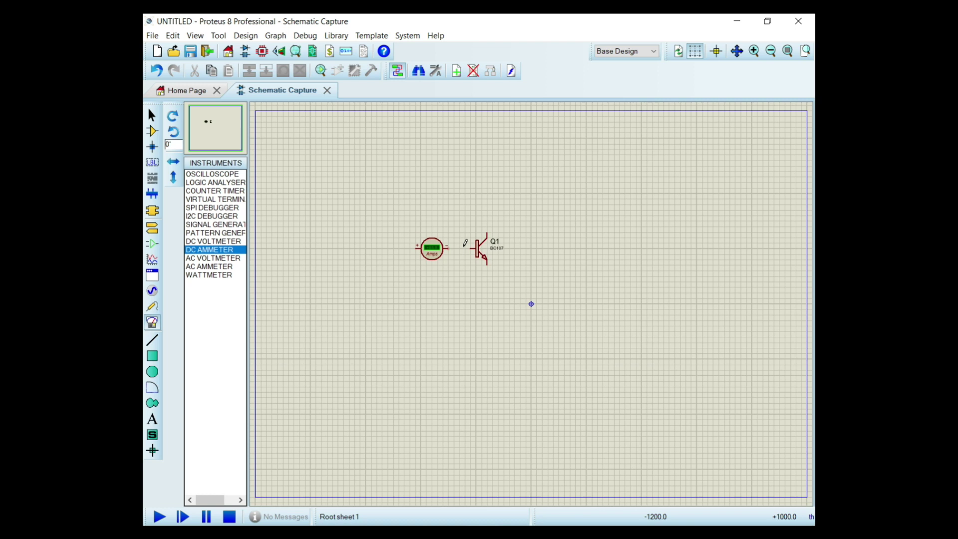
pyautogui.click(447, 248)
pyautogui.click(469, 247)
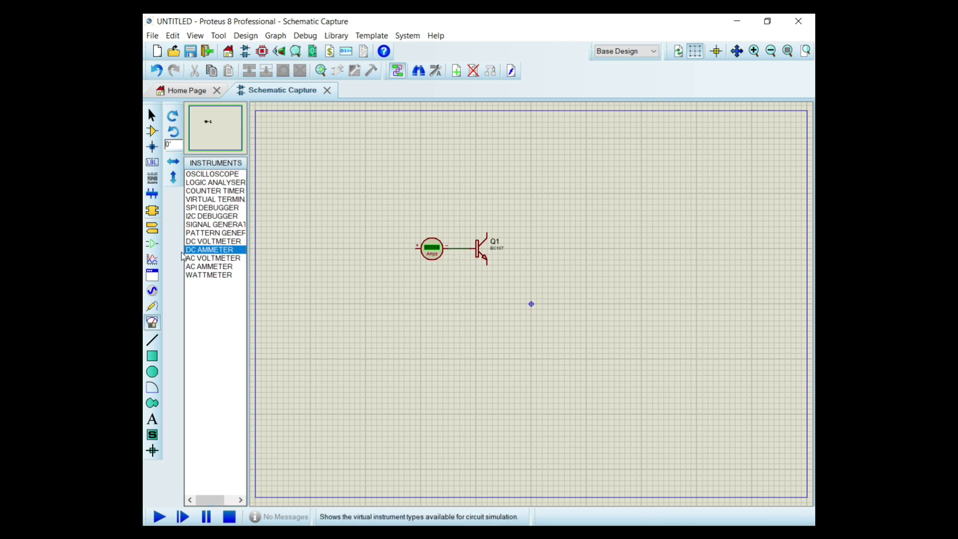
# - Place a 10WATT1K resistor to the left of the ammeter and wire it to the ammeter's positive terminal
pyautogui.click(151, 132)
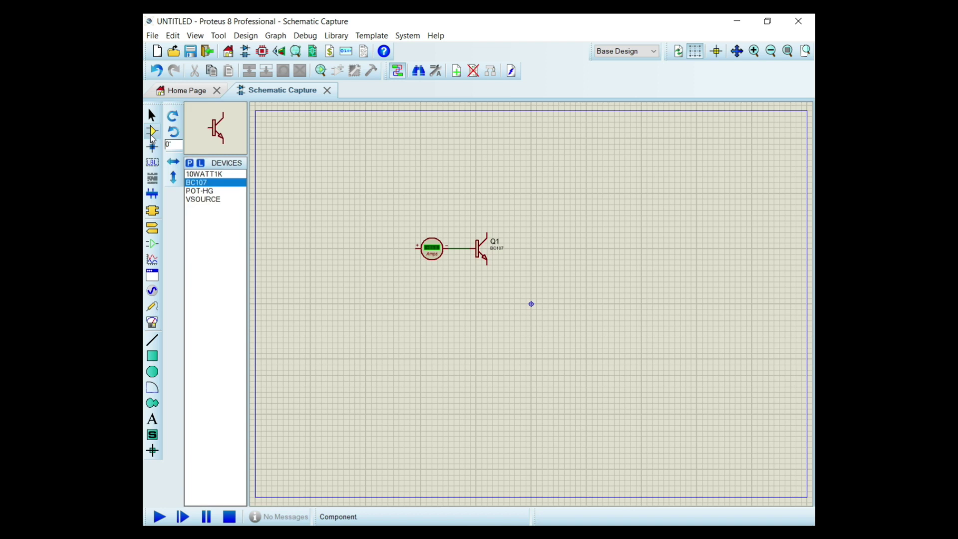
pyautogui.click(212, 174)
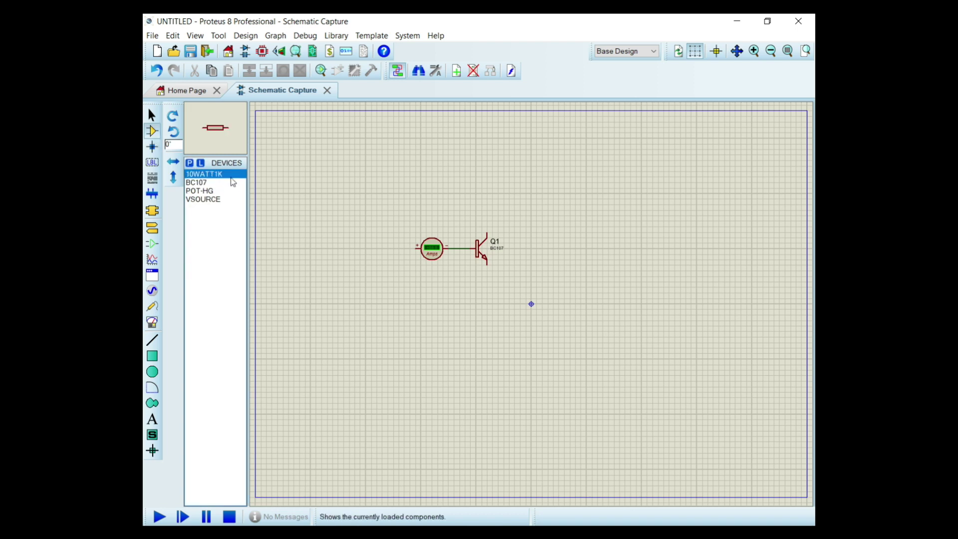
pyautogui.click(384, 245)
pyautogui.click(385, 248)
pyautogui.click(415, 248)
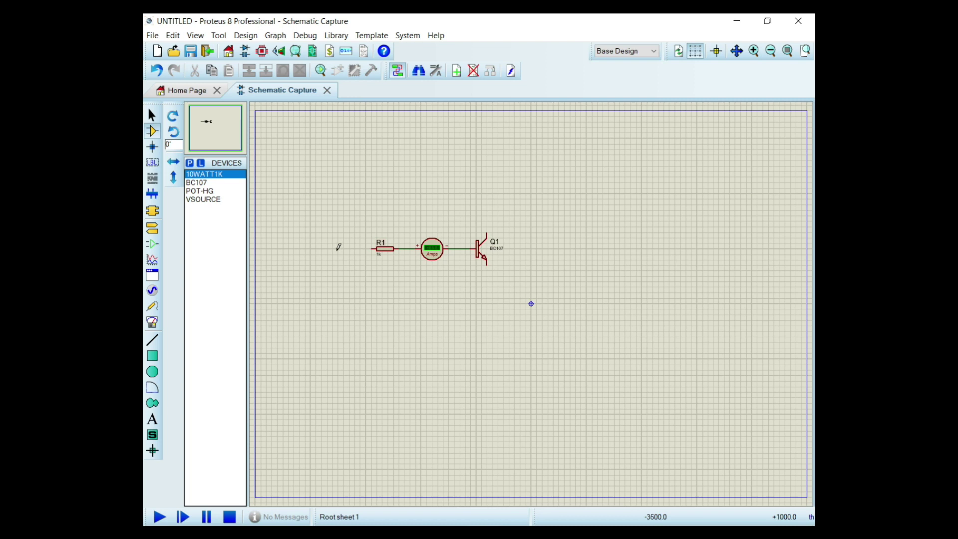
pyautogui.scroll(1, 338, 246)
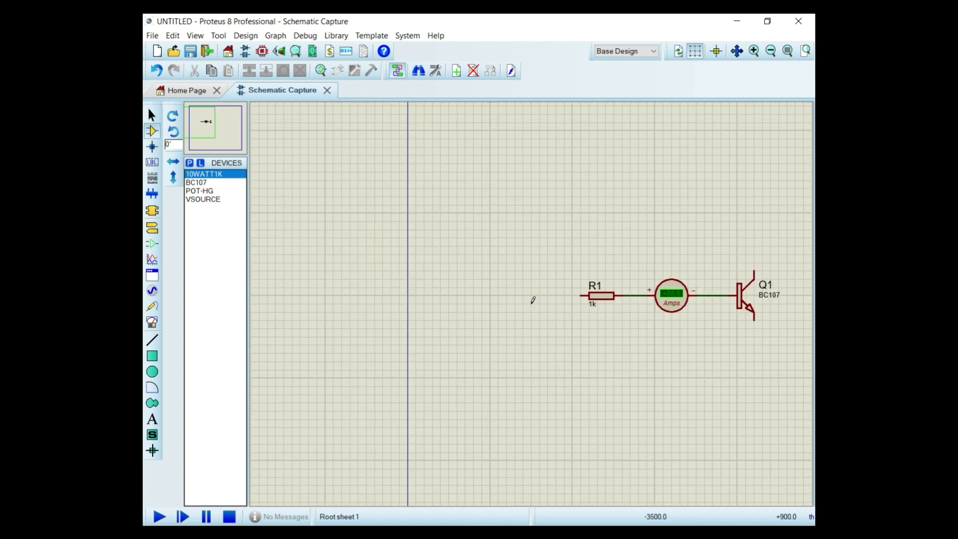
pyautogui.scroll(-1, 532, 299)
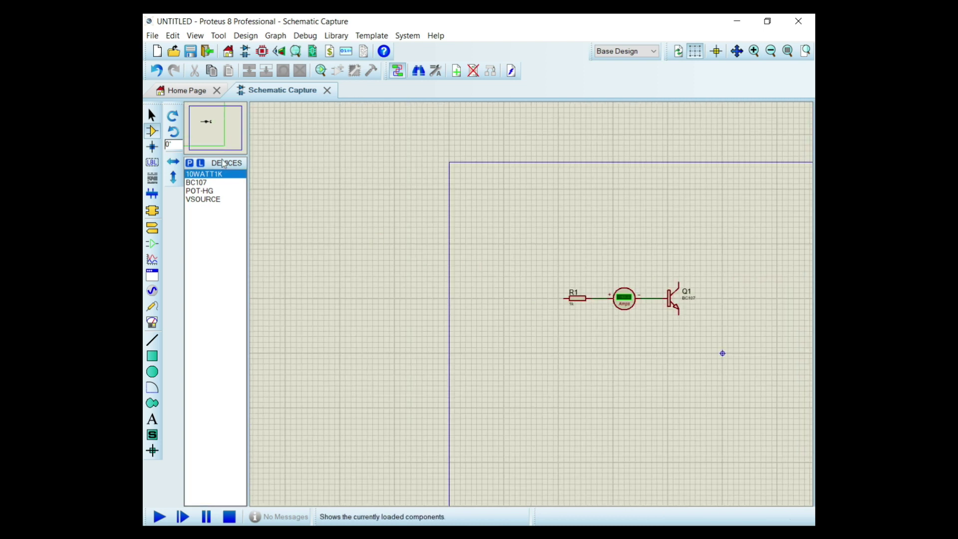
pyautogui.click(217, 130)
pyautogui.click(217, 130)
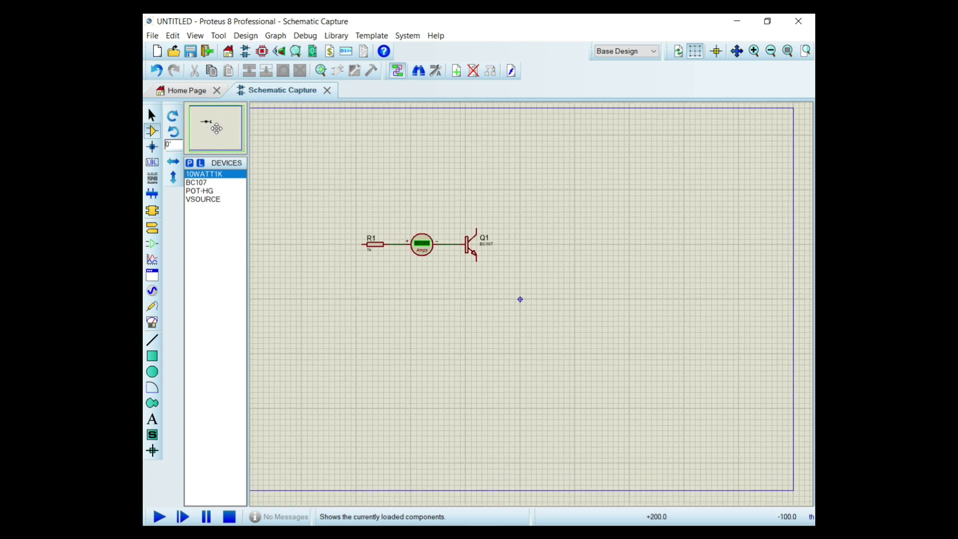
# - Set the base ammeter's part reference to IB and its display range to Microamps
pyautogui.scroll(1, 369, 252)
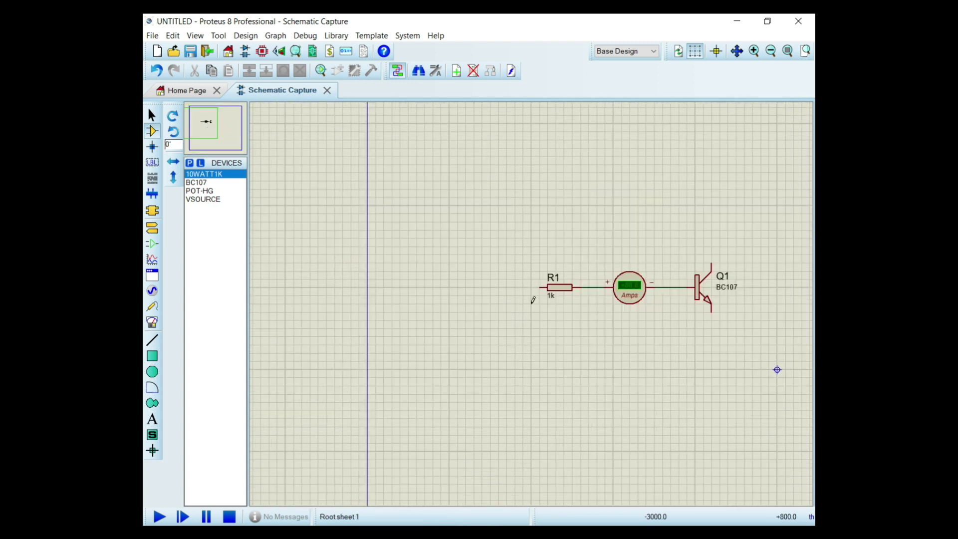
pyautogui.click(212, 133)
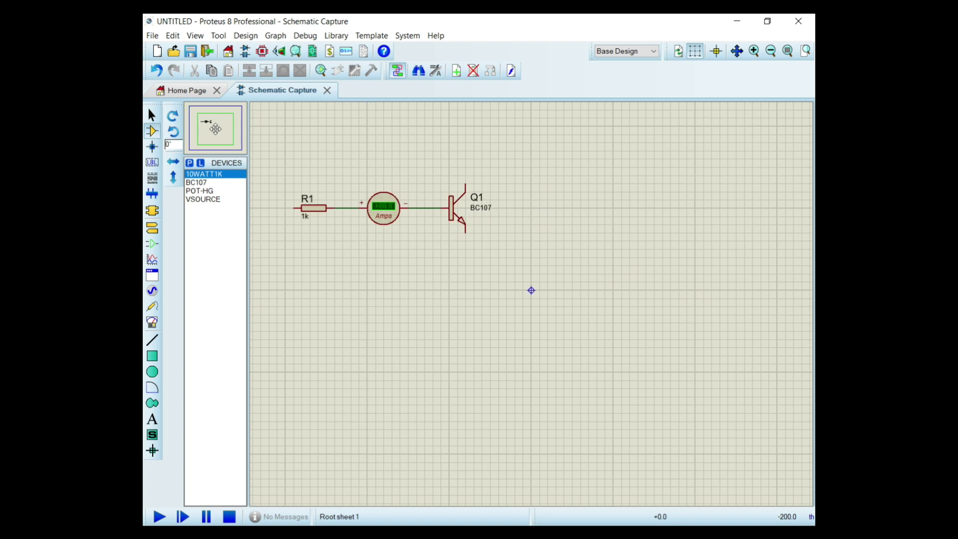
pyautogui.click(207, 126)
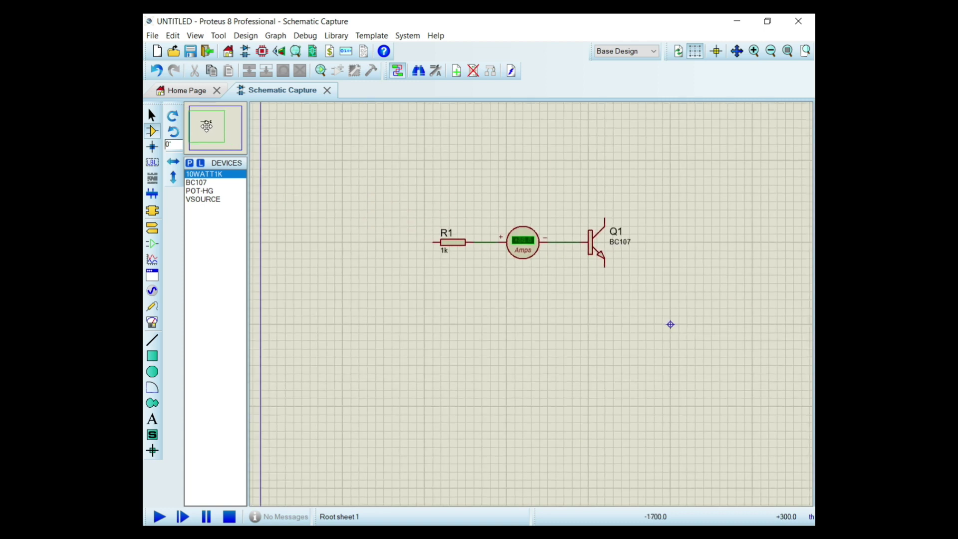
pyautogui.click(521, 260)
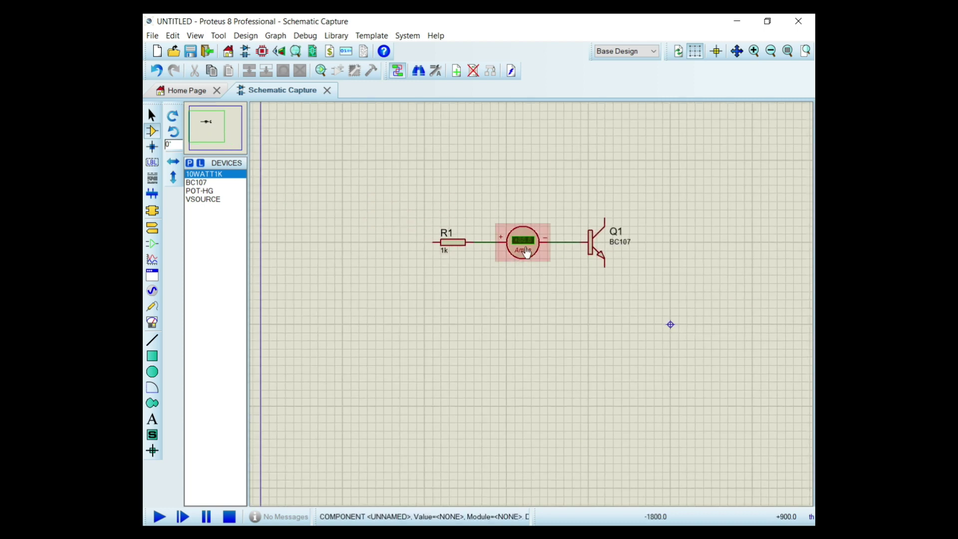
pyautogui.click(521, 260)
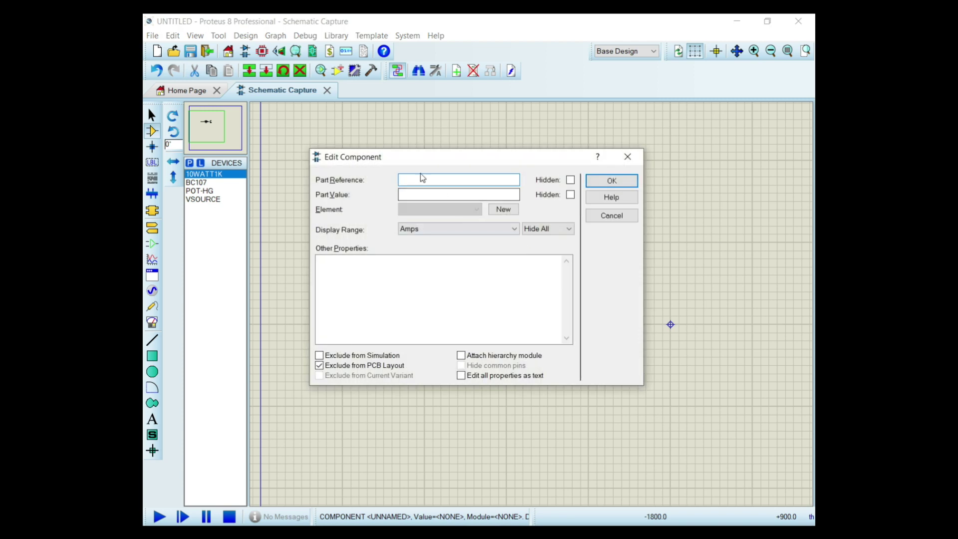
pyautogui.write('IB')
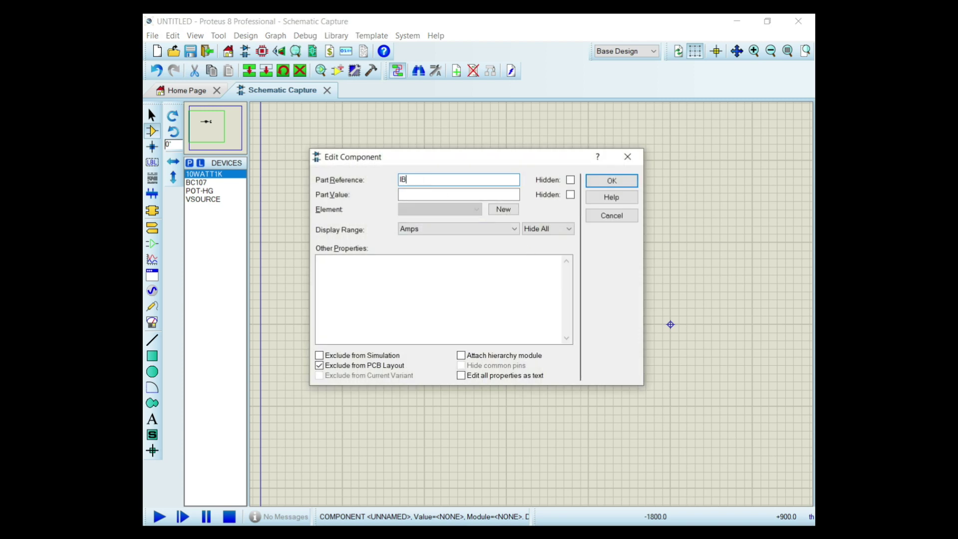
pyautogui.click(471, 229)
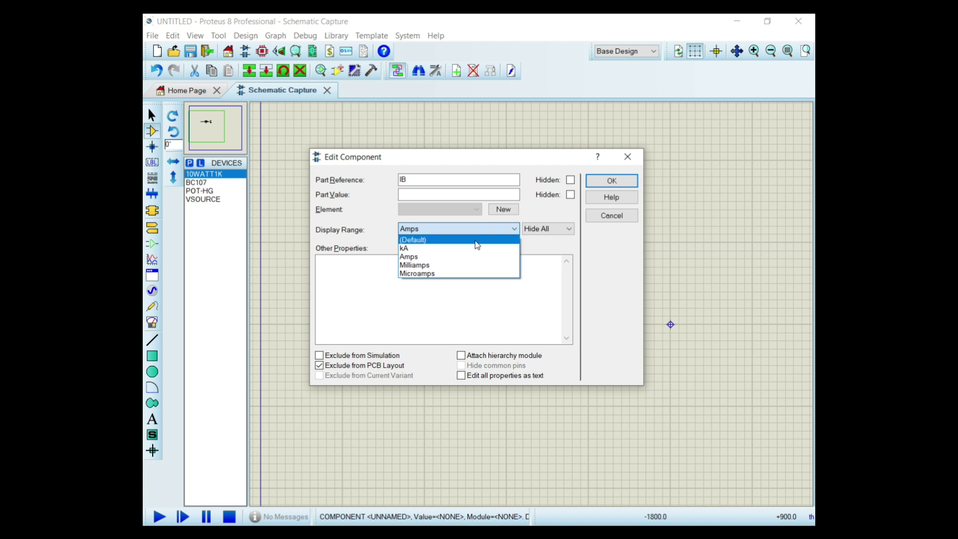
pyautogui.click(450, 275)
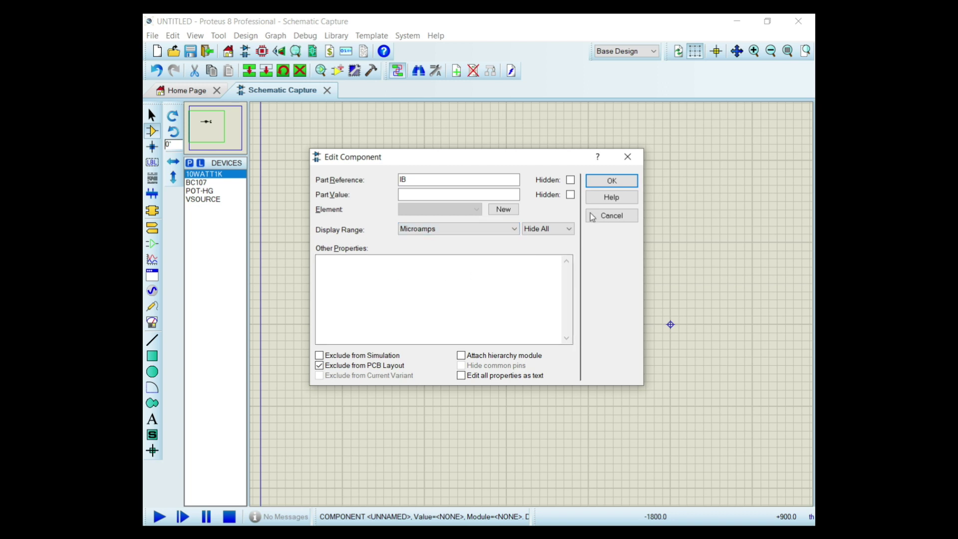
pyautogui.click(596, 181)
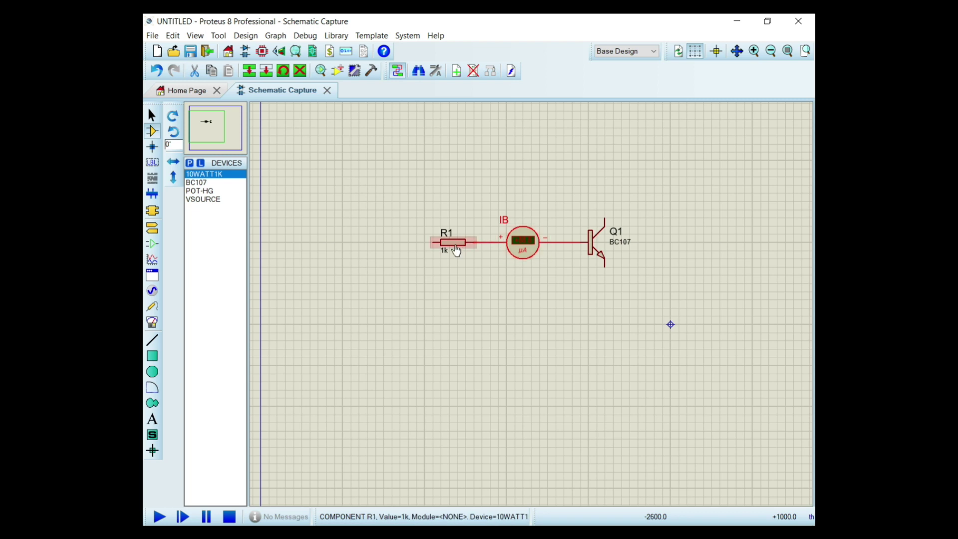
# - Set the resistance of the resistor beside the IB ammeter to 100k
pyautogui.doubleClick(455, 249)
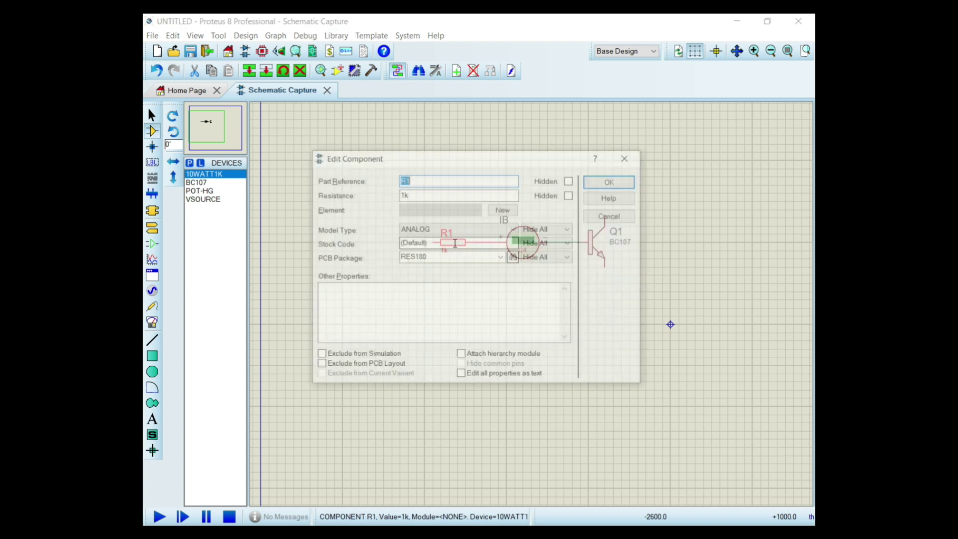
pyautogui.write('00')
pyautogui.click(611, 180)
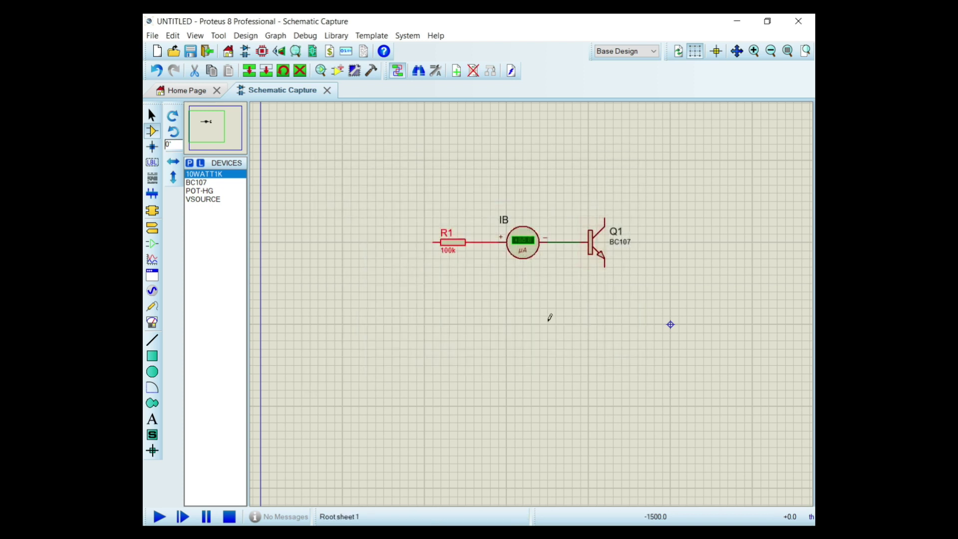
# - Place a POT-HG potentiometer below and to the left of the 100k resistor and wire its wiper to the resistor's free end
pyautogui.click(208, 192)
pyautogui.click(411, 304)
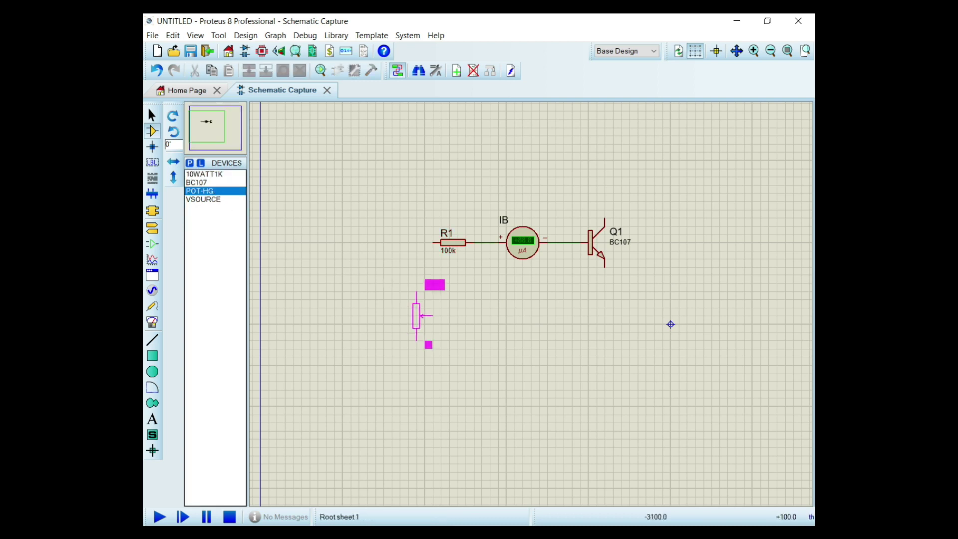
pyautogui.click(421, 323)
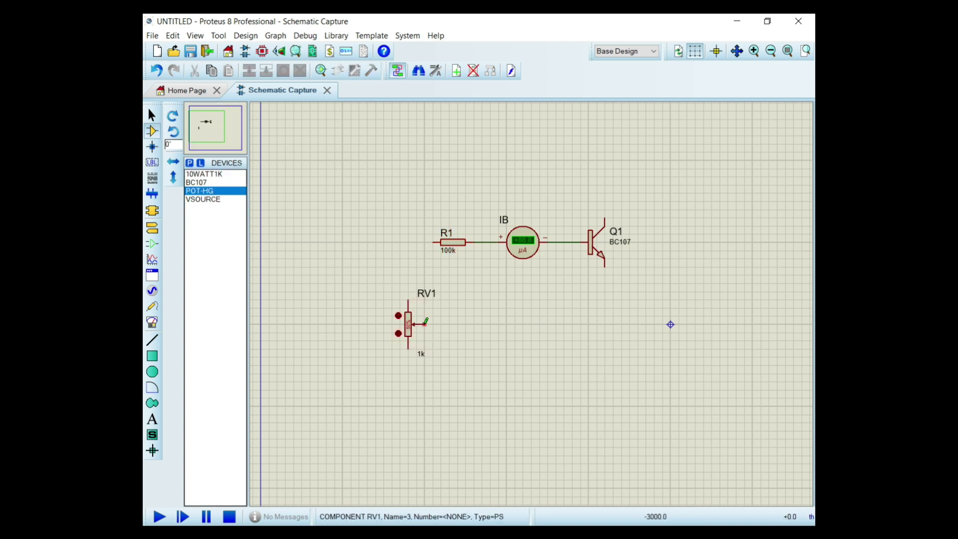
pyautogui.rightClick(423, 323)
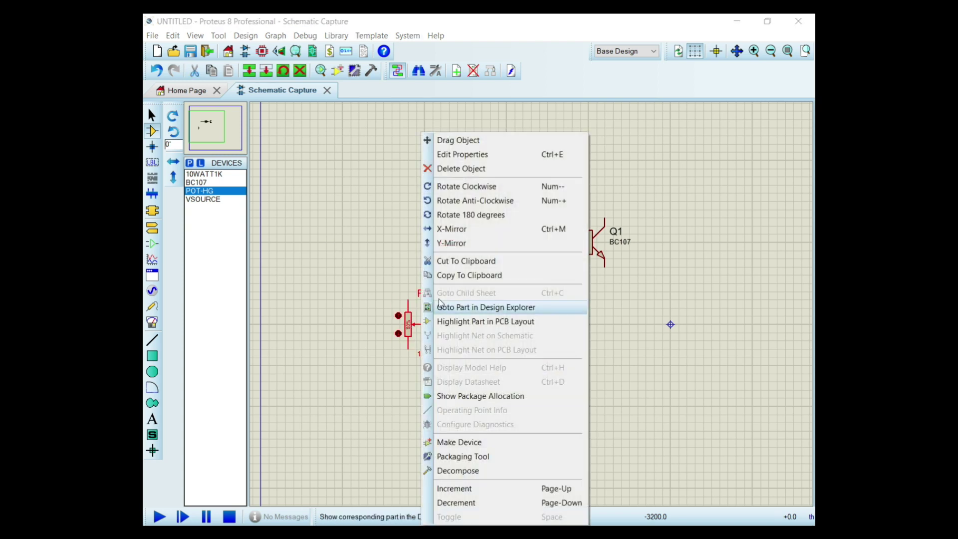
pyautogui.click(439, 139)
pyautogui.click(392, 325)
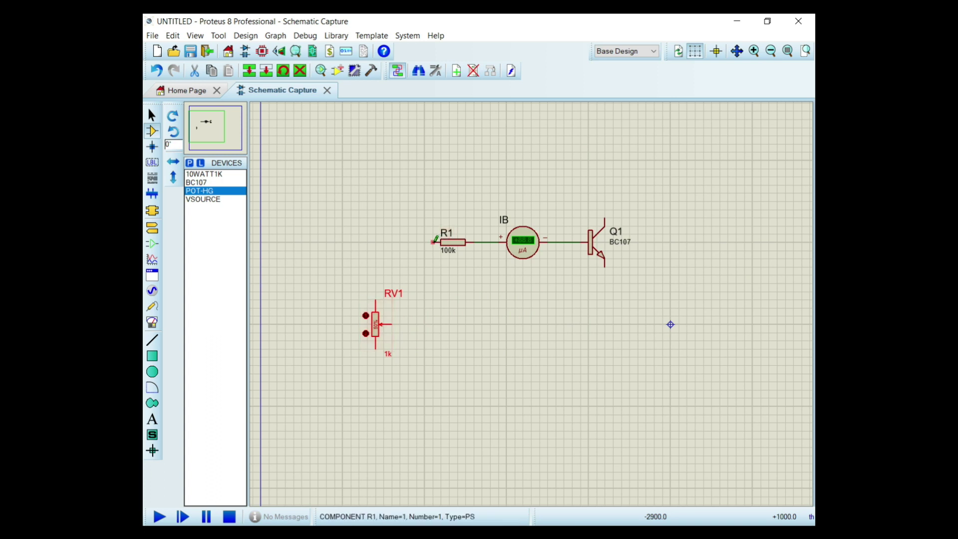
pyautogui.click(410, 241)
pyautogui.click(392, 324)
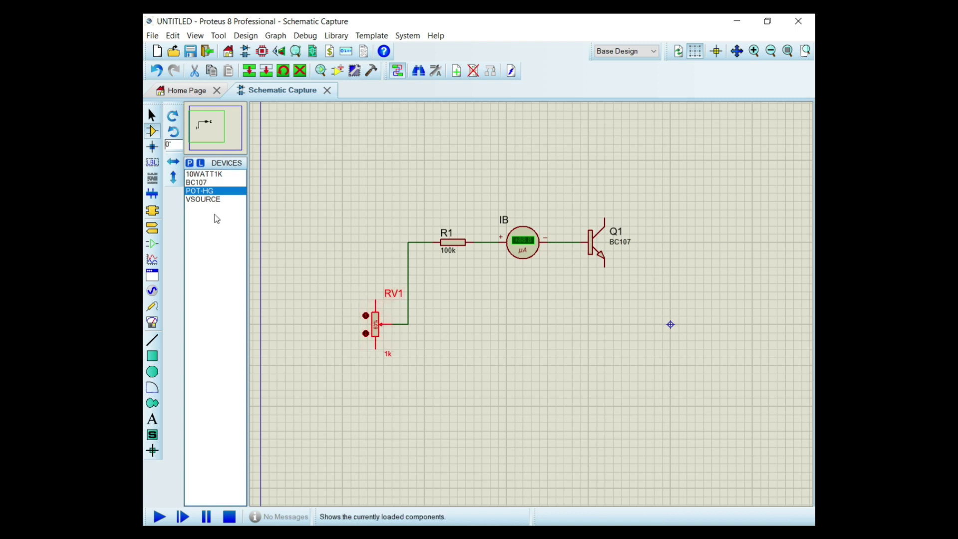
# - Place a VSOURCE to the left of the potentiometer and wire its positive and negative terminals to the potentiometer's upper and lower ends
pyautogui.click(212, 199)
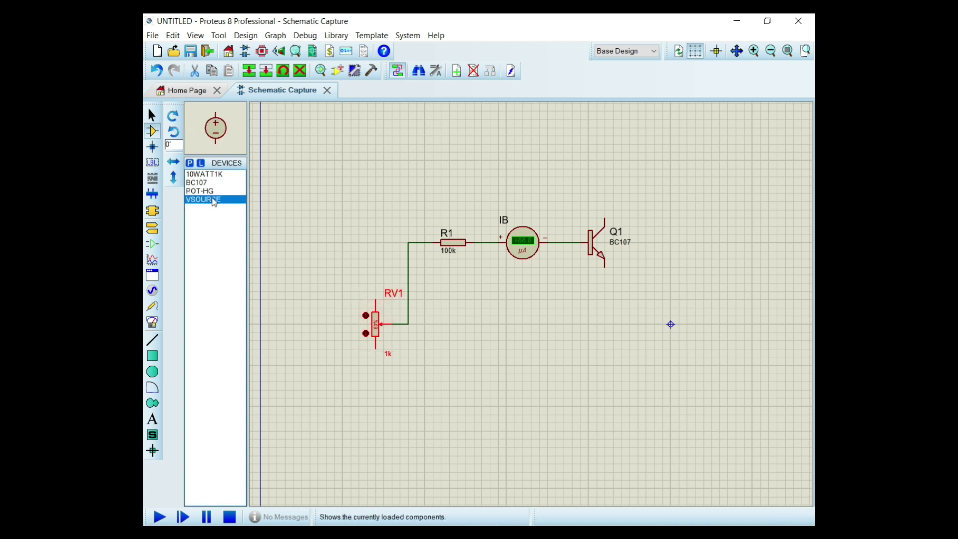
pyautogui.click(318, 318)
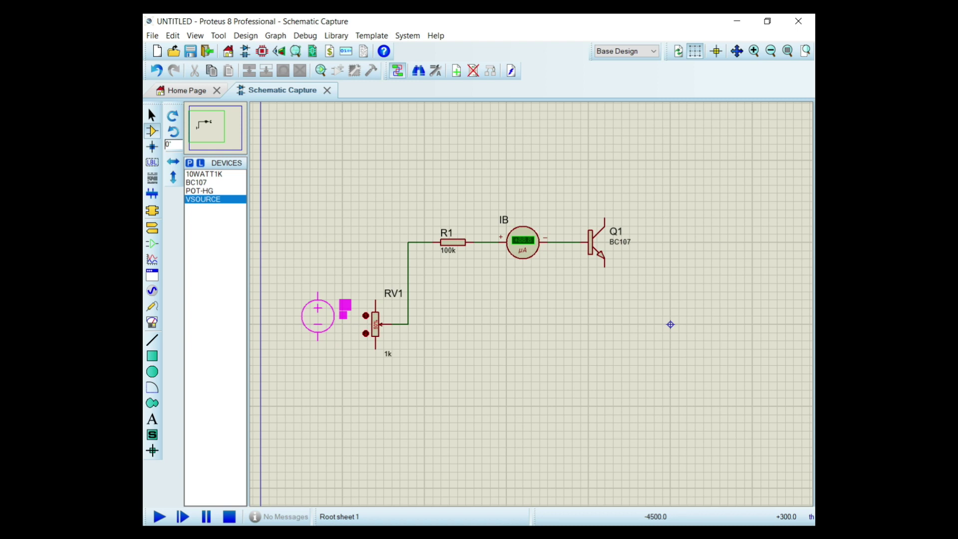
pyautogui.click(318, 325)
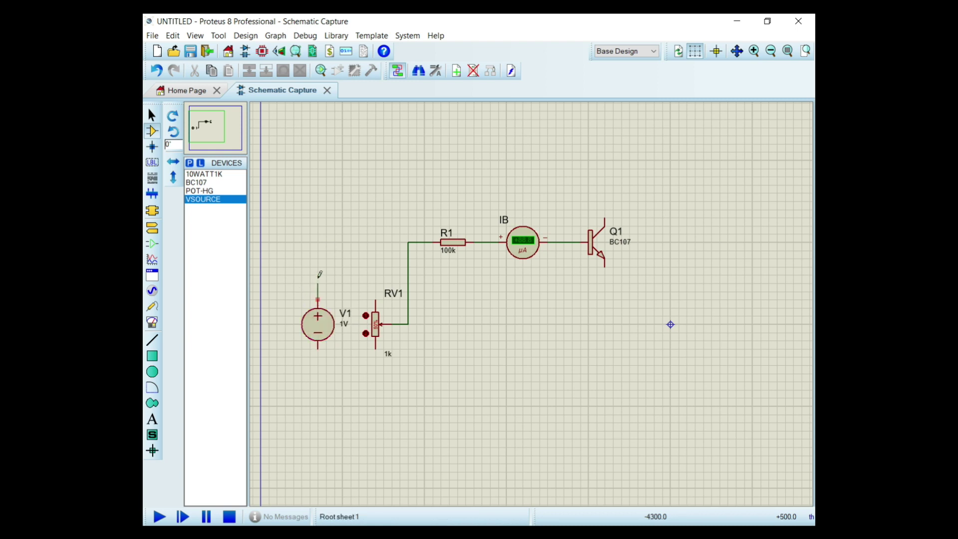
pyautogui.click(319, 243)
pyautogui.click(376, 300)
pyautogui.click(317, 347)
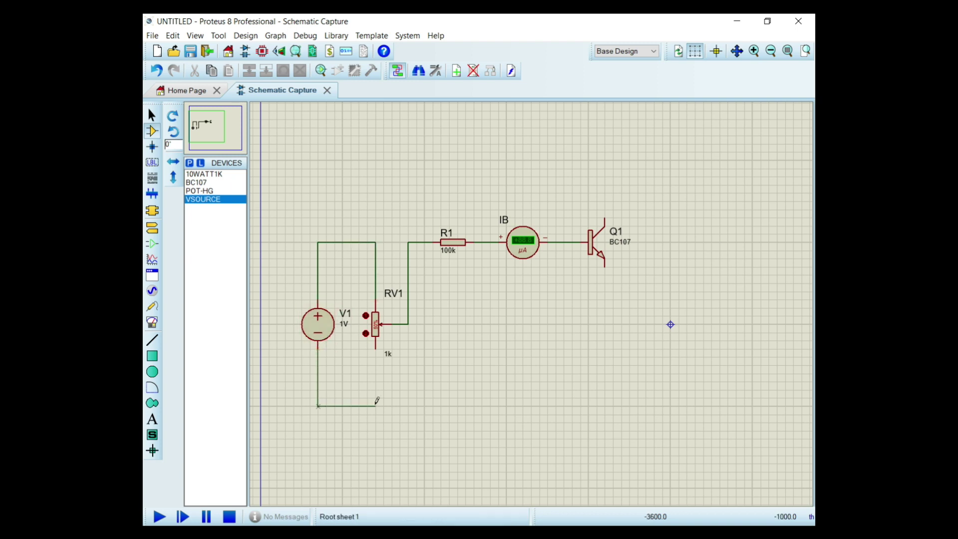
pyautogui.click(375, 347)
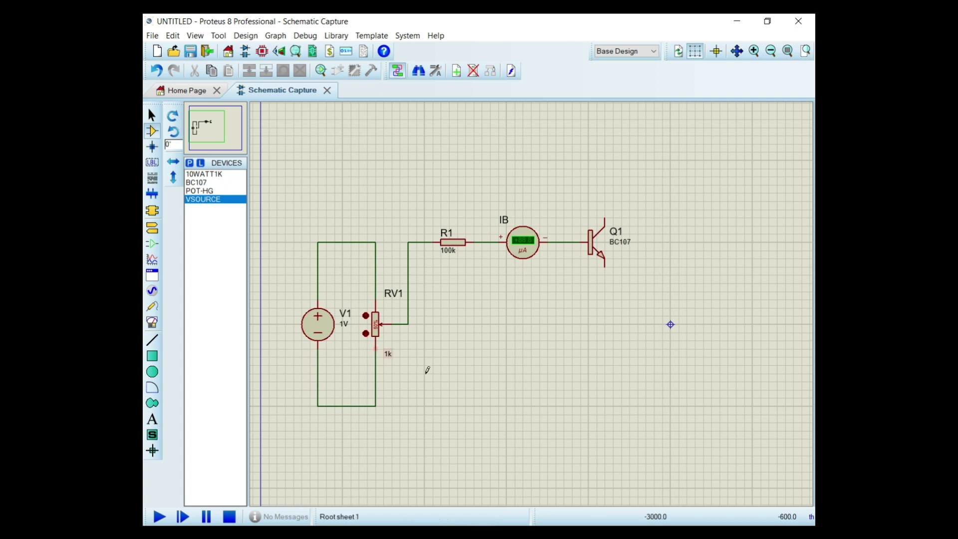
# - Wire the transistor's emitter to the bottom wire joining the voltage source and the potentiometer's lower end
pyautogui.click(605, 266)
pyautogui.click(375, 405)
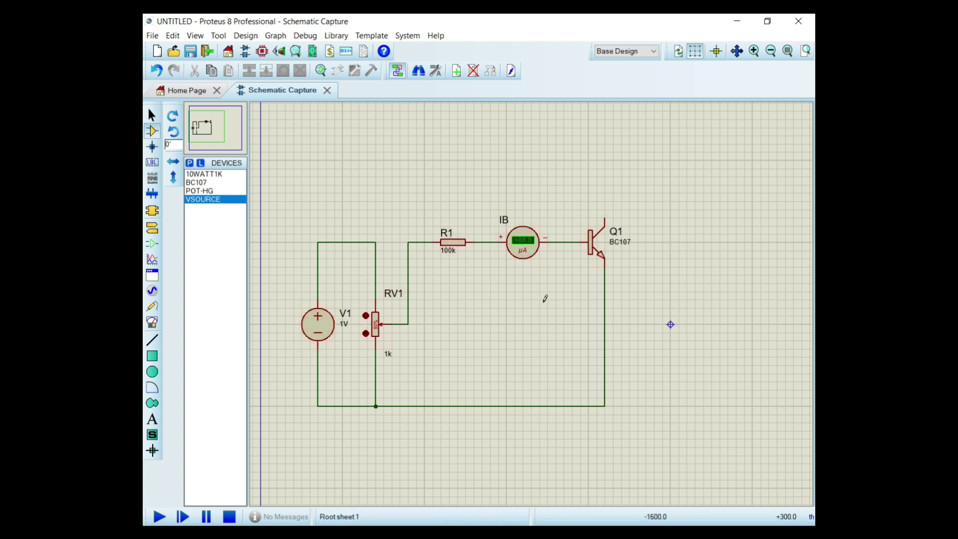
pyautogui.moveTo(205, 129); pyautogui.dragTo(218, 125)
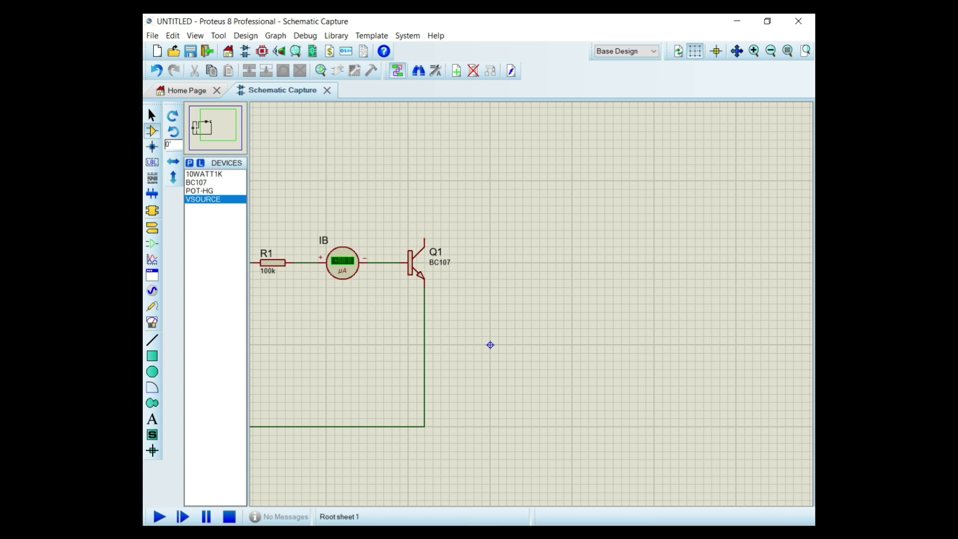
# - Consult the circuit diagram in the Word document, return to Proteus, and set the base-side voltage source to 30V
pyautogui.hotkey('alt', 'Tab')
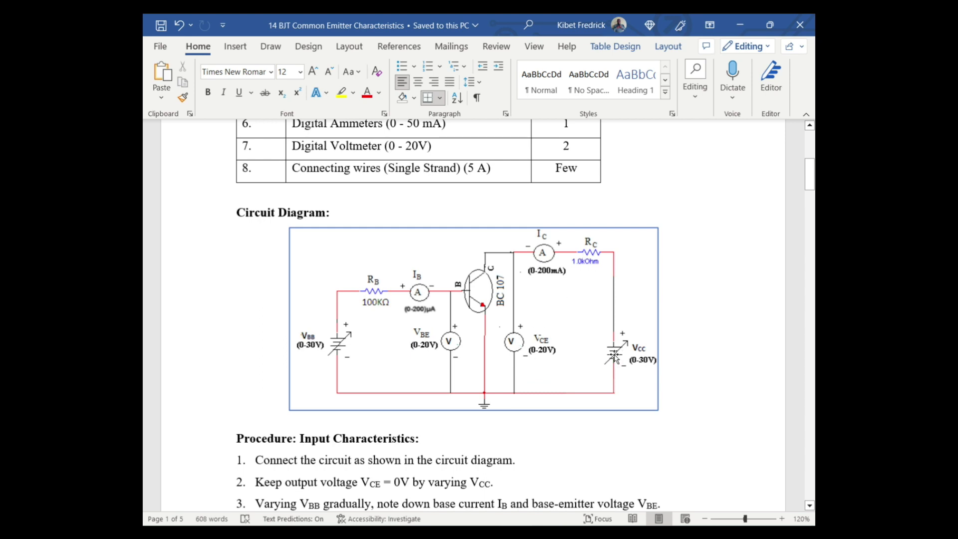
pyautogui.hotkey('alt', 'Tab')
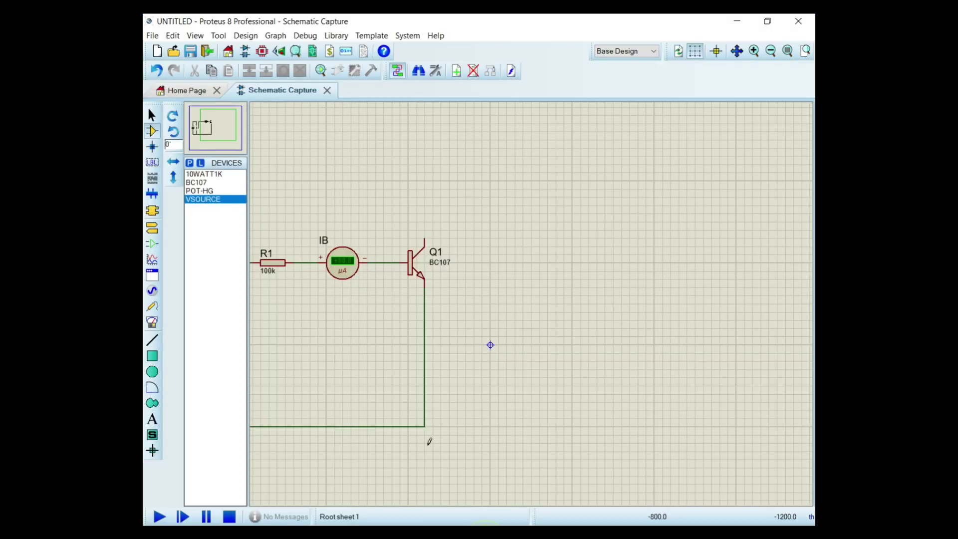
pyautogui.click(203, 127)
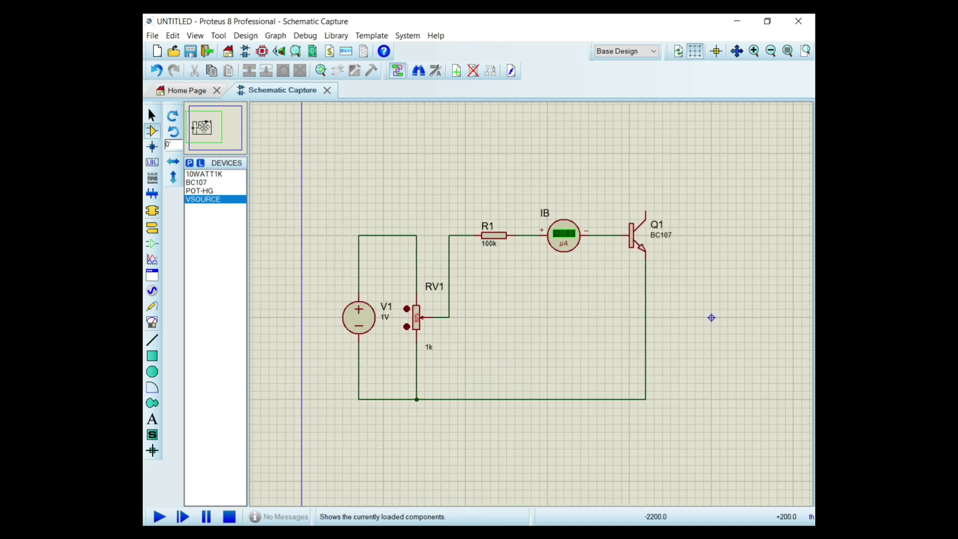
pyautogui.click(202, 128)
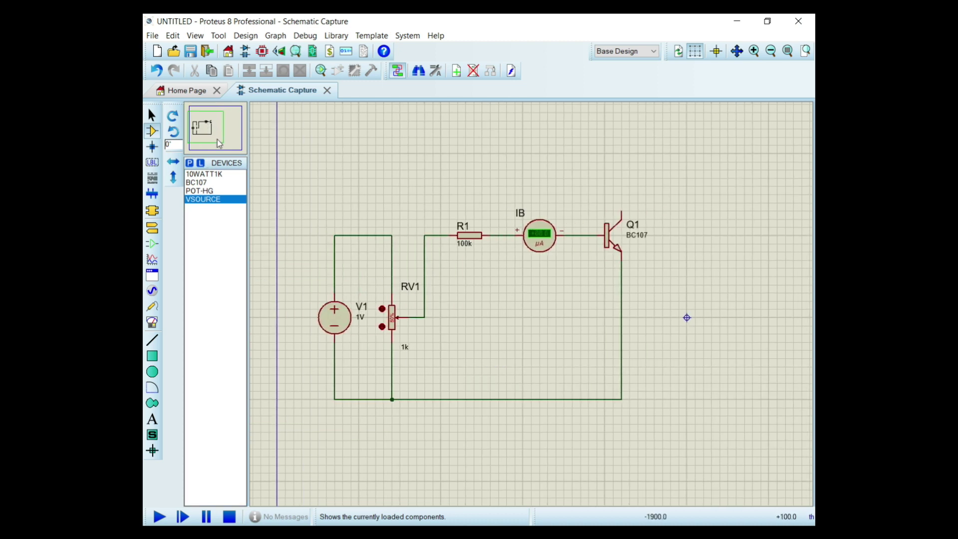
pyautogui.doubleClick(331, 321)
pyautogui.moveTo(403, 198); pyautogui.dragTo(395, 201)
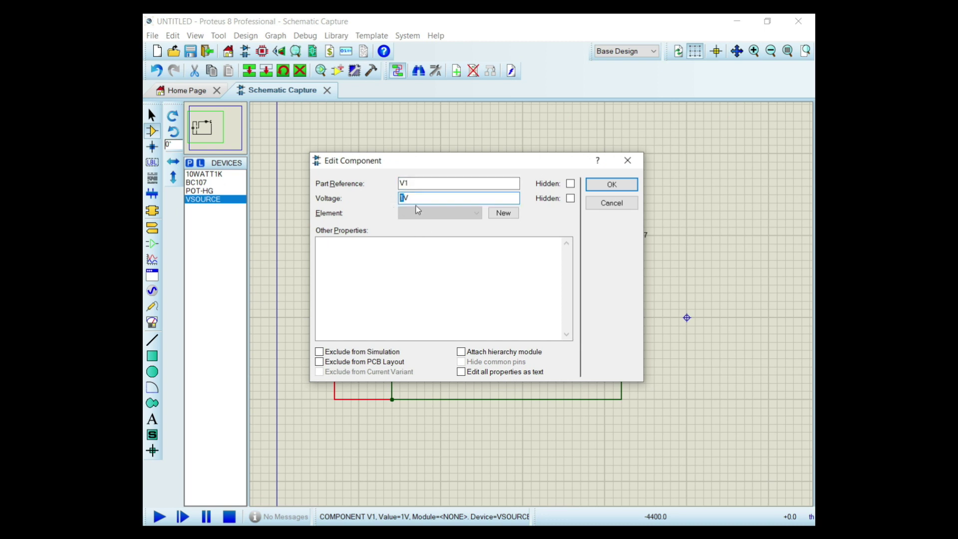
pyautogui.write('30')
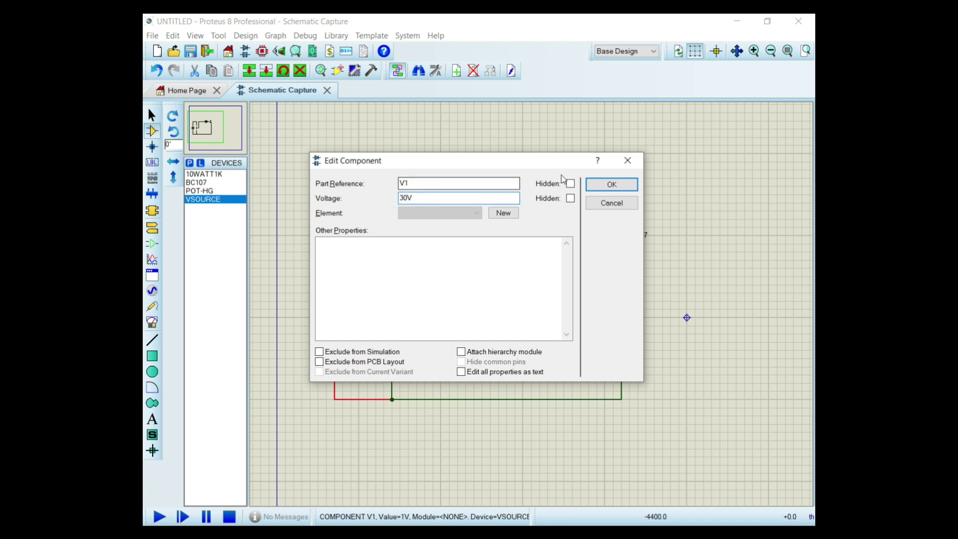
pyautogui.click(612, 184)
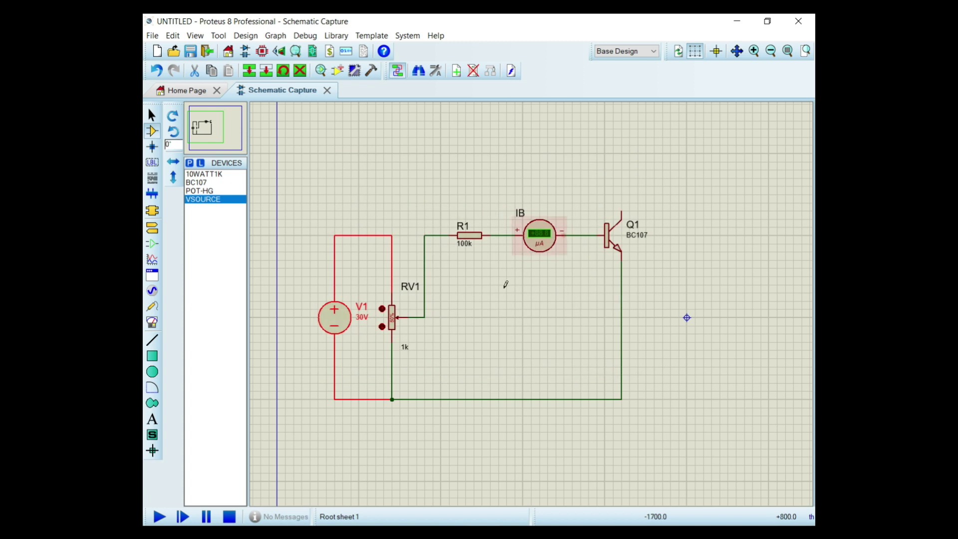
# - Change the part reference of the base-side 30V source to VBB
pyautogui.rightClick(334, 318)
pyautogui.doubleClick(341, 320)
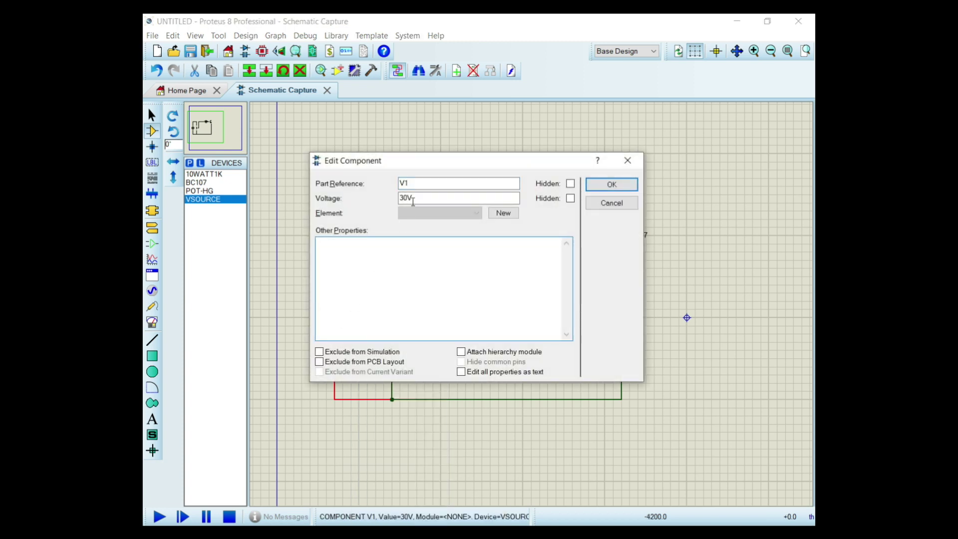
pyautogui.write('VBB')
pyautogui.click(611, 185)
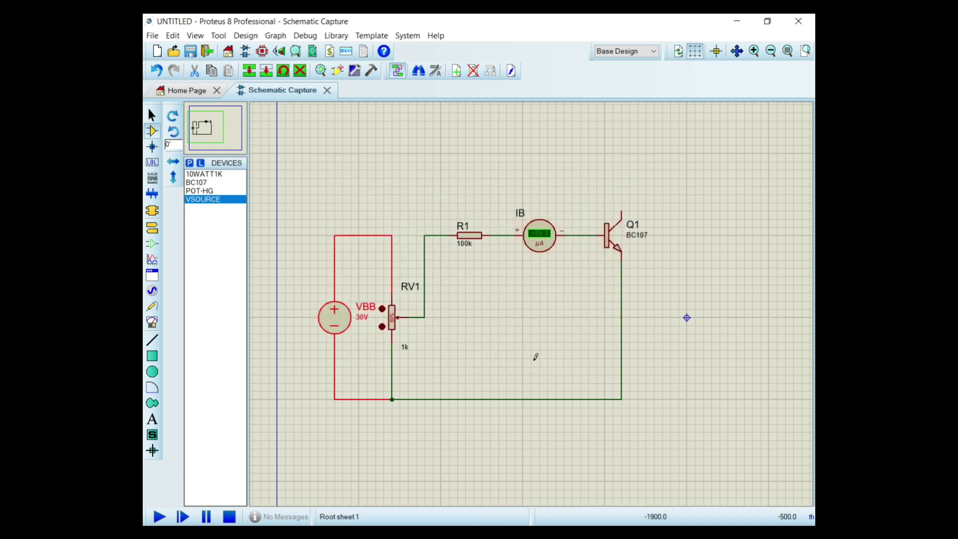
# - Place a horizontally mirrored DC ammeter above and right of the transistor, and wire its negative terminal to the collector
pyautogui.hscroll(5, 250, 154)
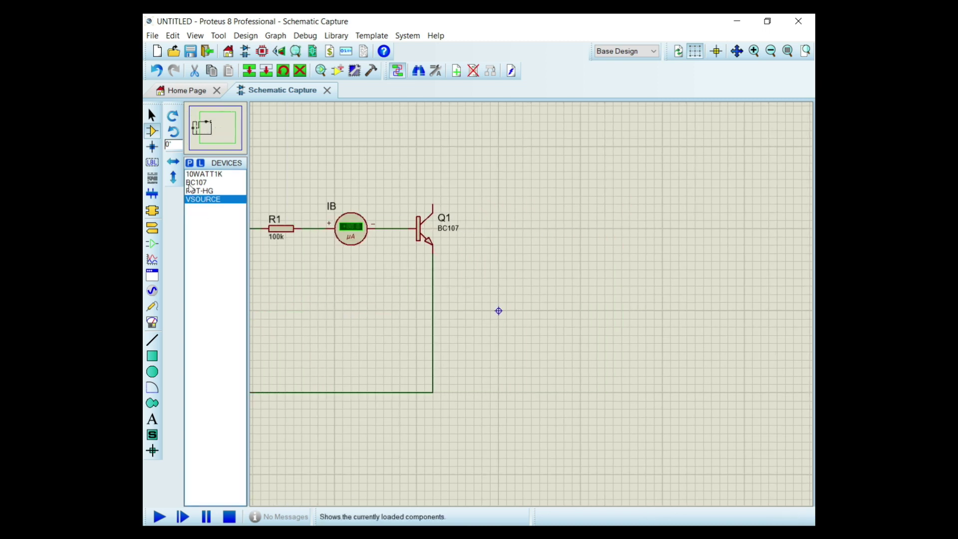
pyautogui.click(152, 322)
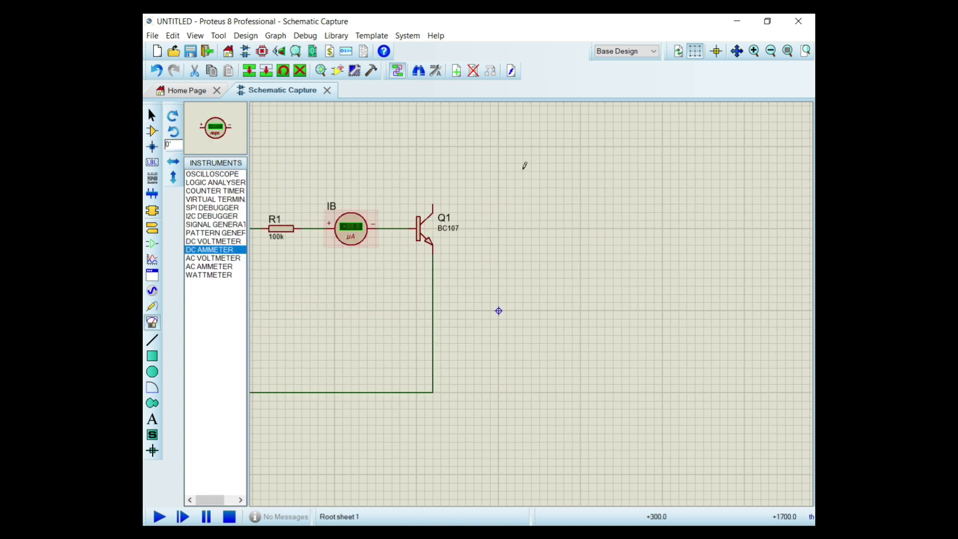
pyautogui.click(219, 250)
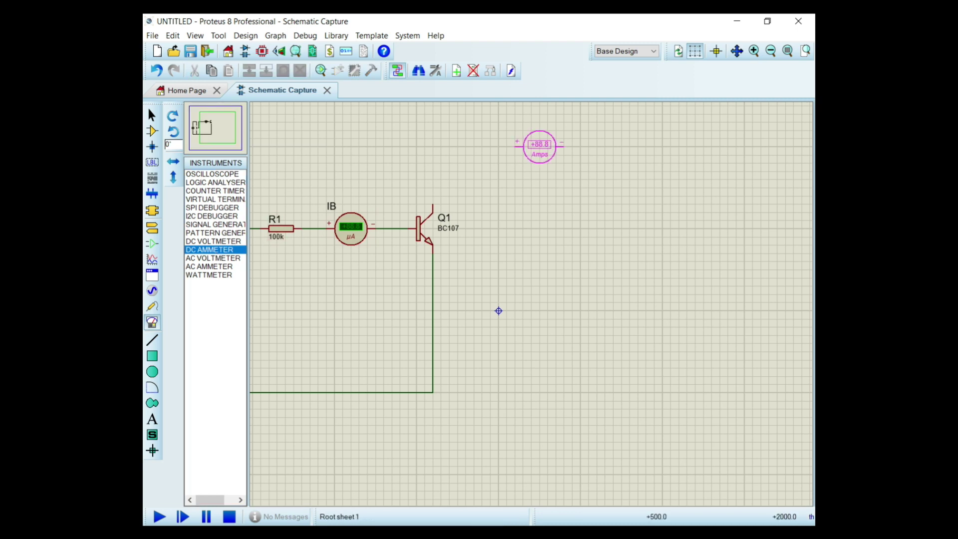
pyautogui.moveTo(499, 311); pyautogui.dragTo(592, 310)
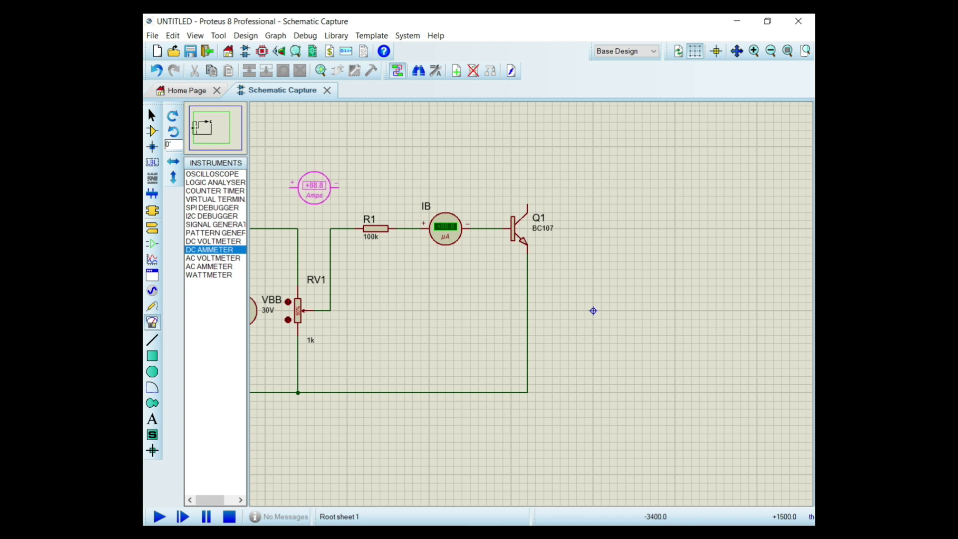
pyautogui.click(667, 161)
pyautogui.rightClick(670, 166)
pyautogui.rightClick(669, 166)
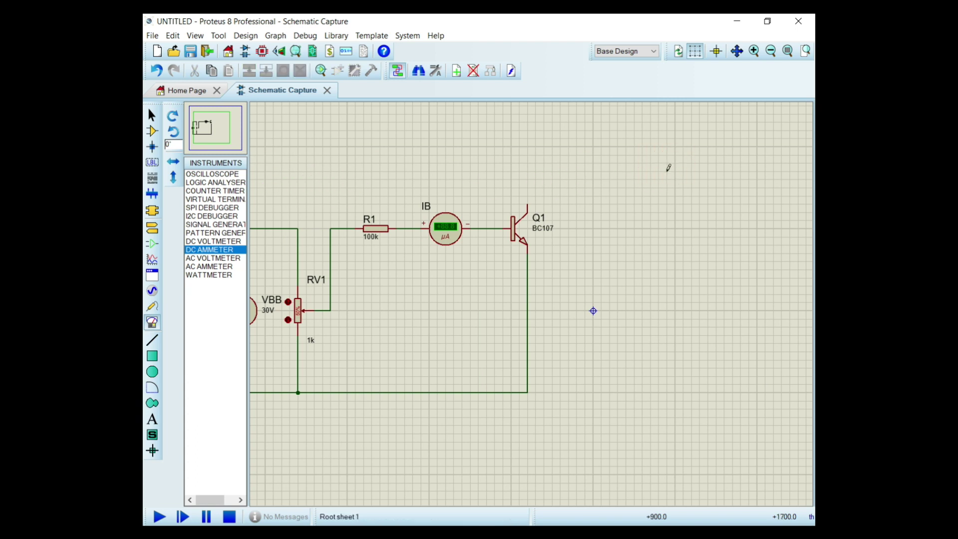
pyautogui.click(223, 251)
pyautogui.click(177, 169)
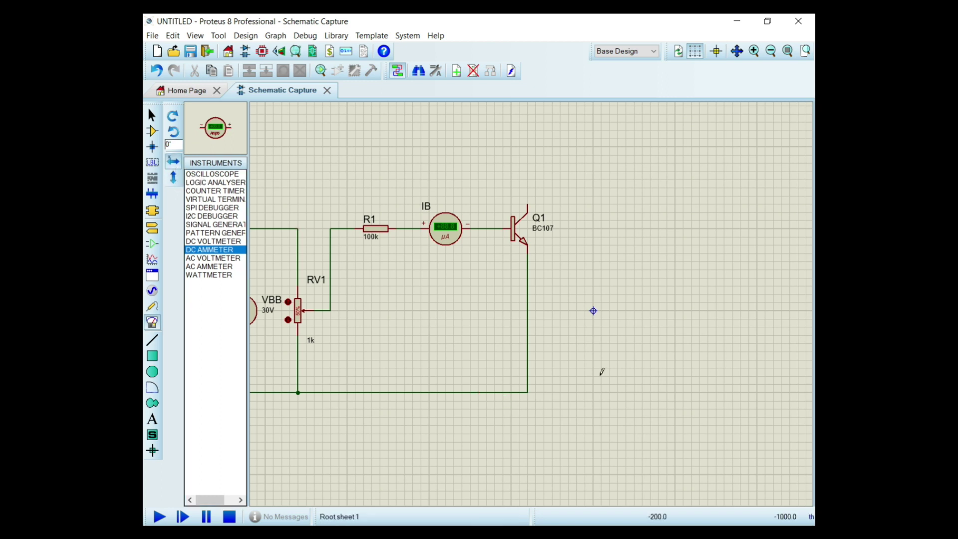
pyautogui.click(647, 143)
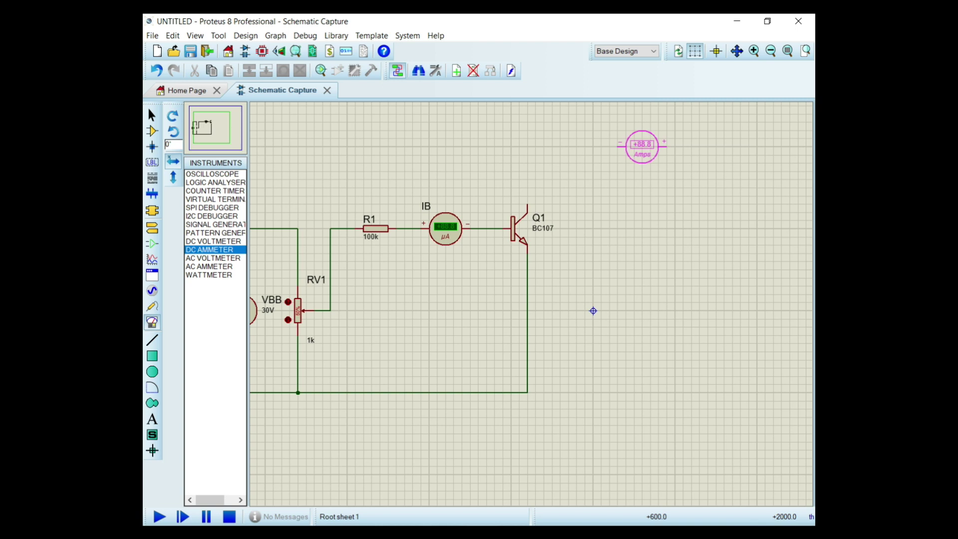
pyautogui.click(527, 201)
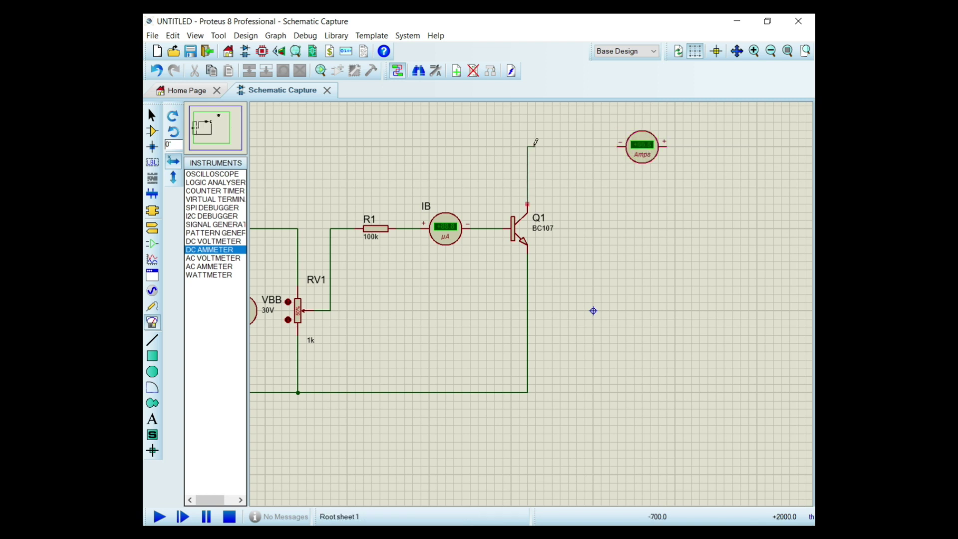
pyautogui.click(619, 146)
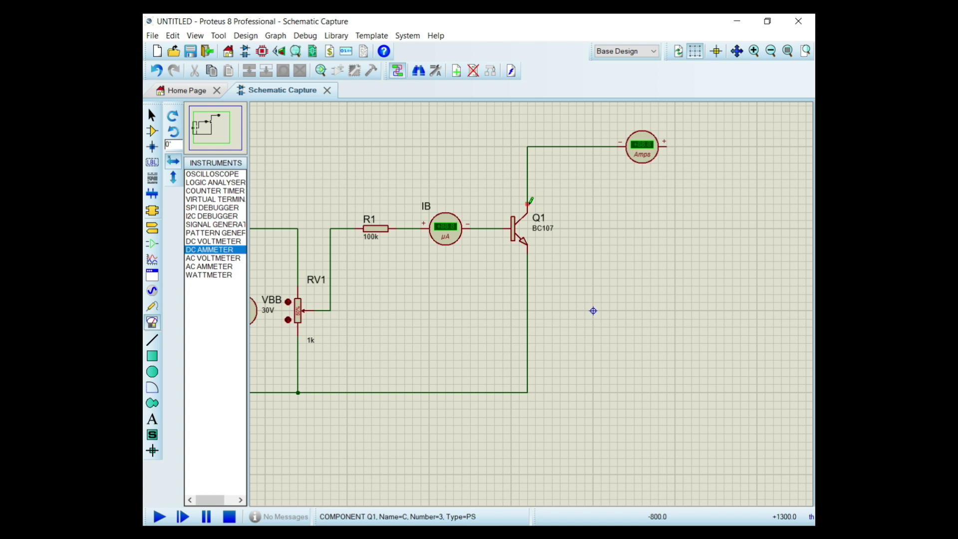
# - Set the collector ammeter's part reference to UC and its display range to Milliamps
pyautogui.doubleClick(642, 148)
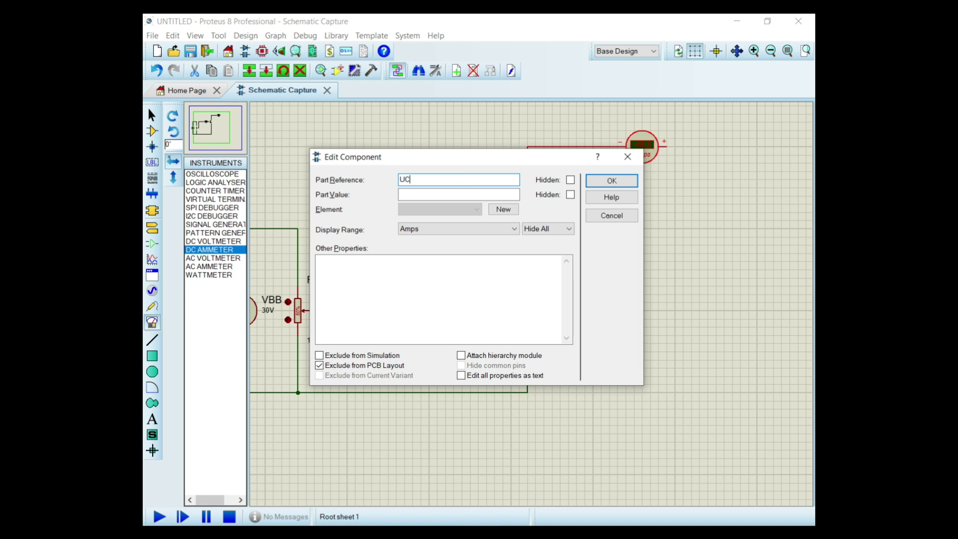
pyautogui.click(486, 228)
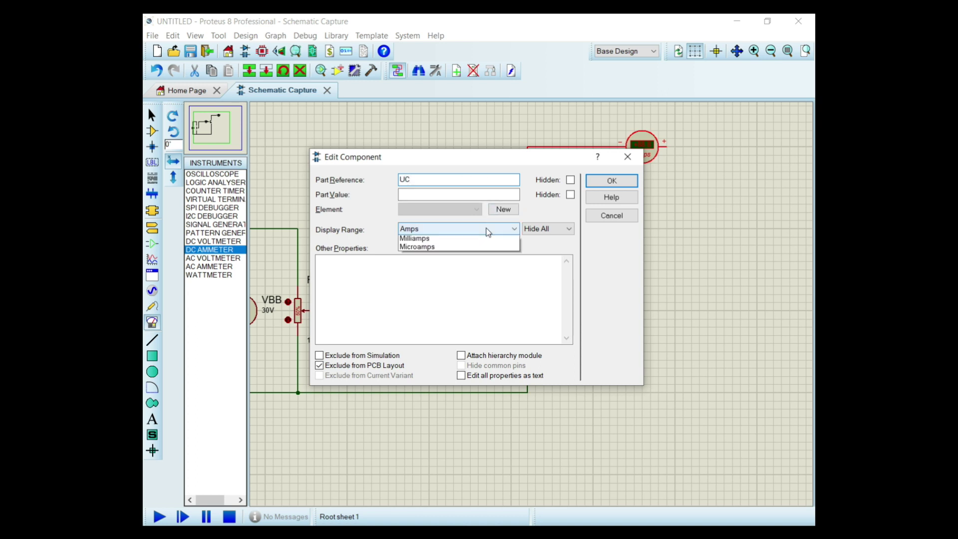
pyautogui.click(464, 265)
pyautogui.click(613, 180)
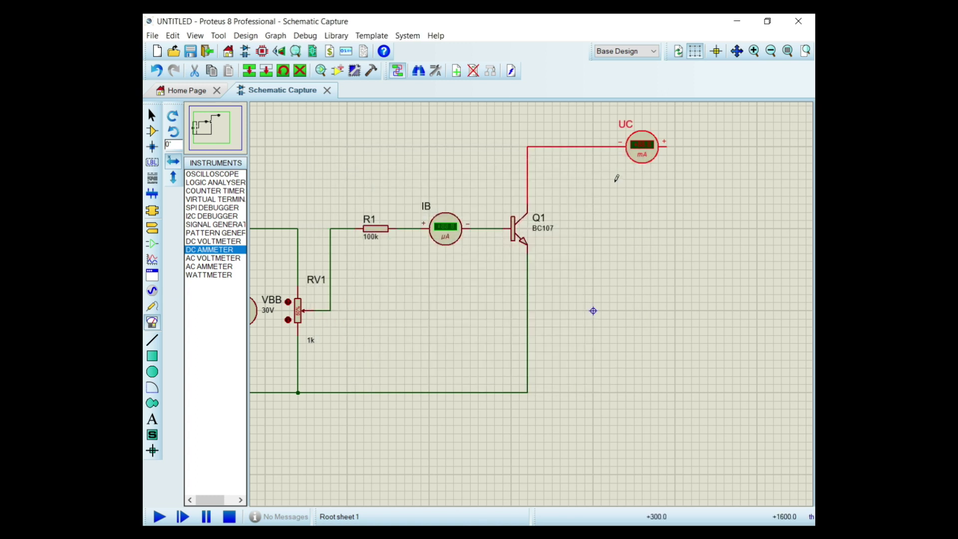
# - Change the collector ammeter's part reference to IC
pyautogui.doubleClick(625, 124)
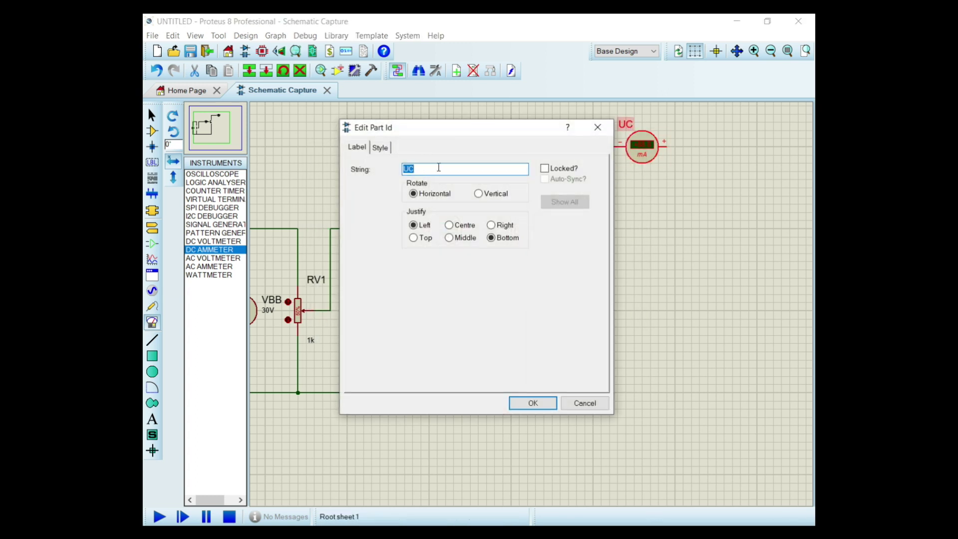
pyautogui.click(597, 127)
pyautogui.hotkey('ctrl', 'e')
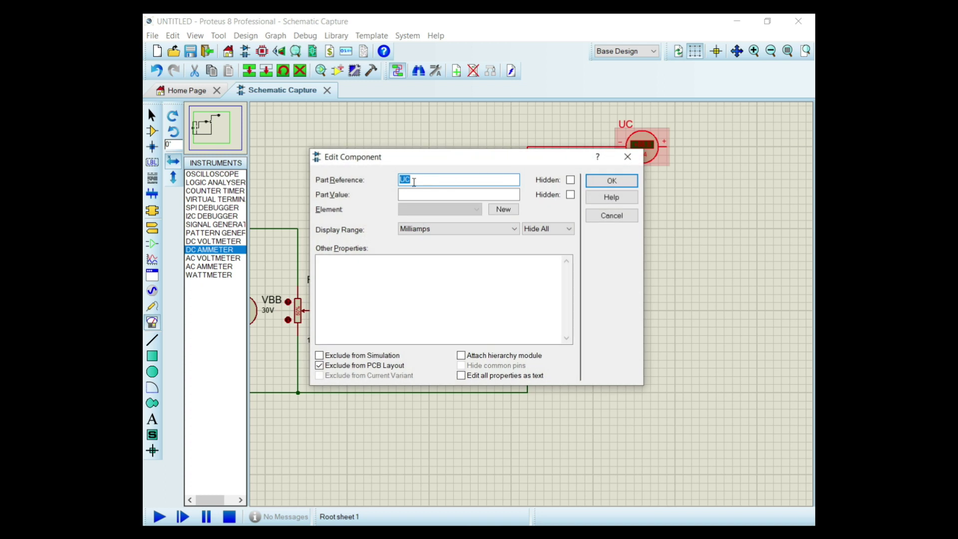
pyautogui.press('BackSpace')
pyautogui.write('IC')
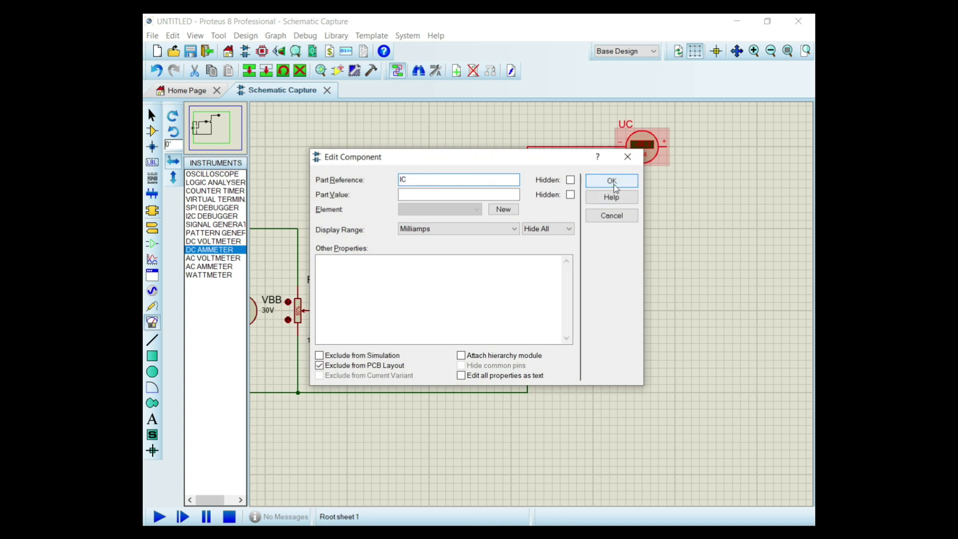
pyautogui.click(612, 184)
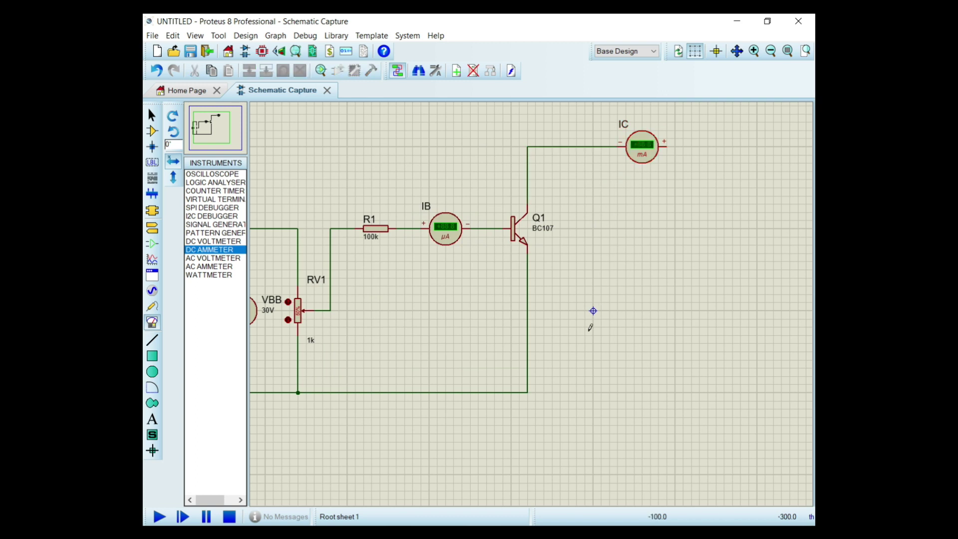
# - Place a DC voltmeter right of the transistor and wire it between the collector wire (positive) and the bottom emitter wire (negative)
pyautogui.click(214, 242)
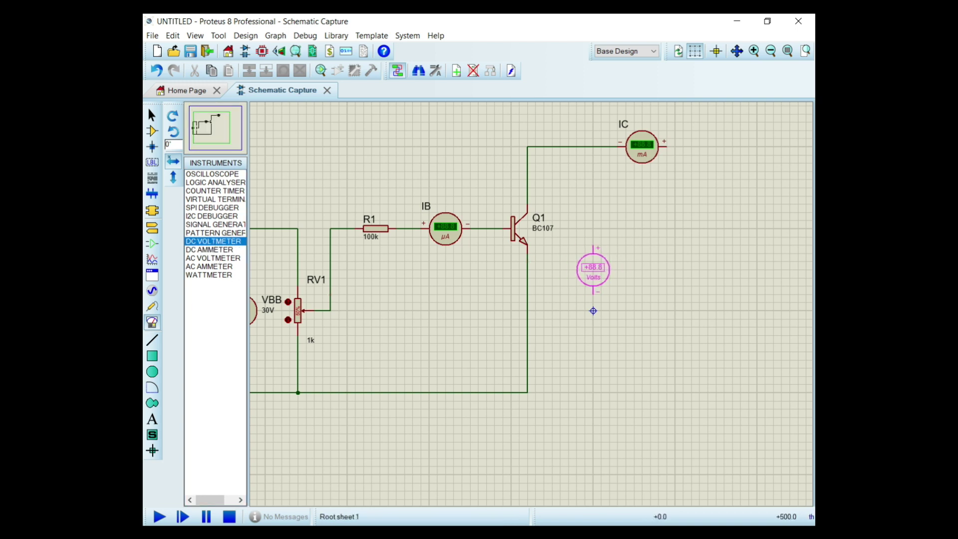
pyautogui.click(593, 261)
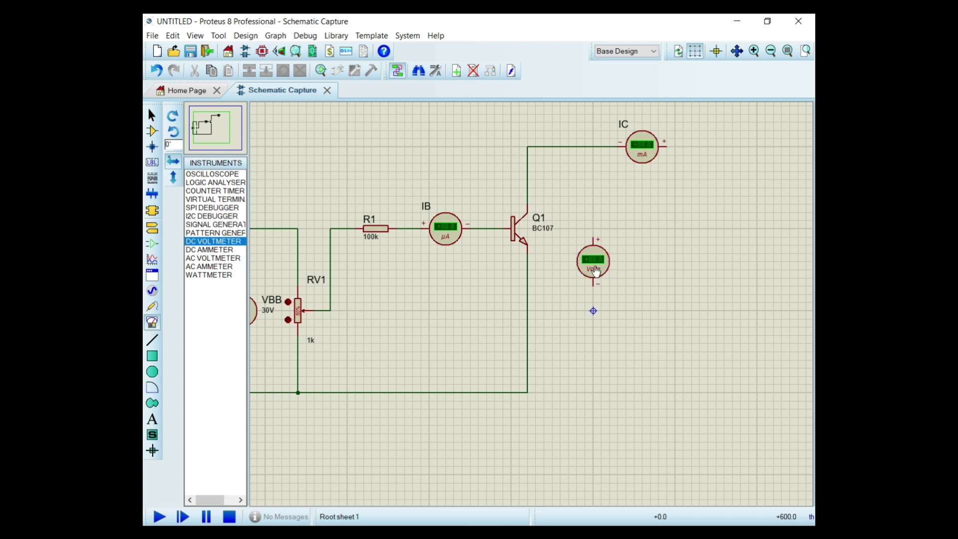
pyautogui.click(593, 238)
pyautogui.click(593, 147)
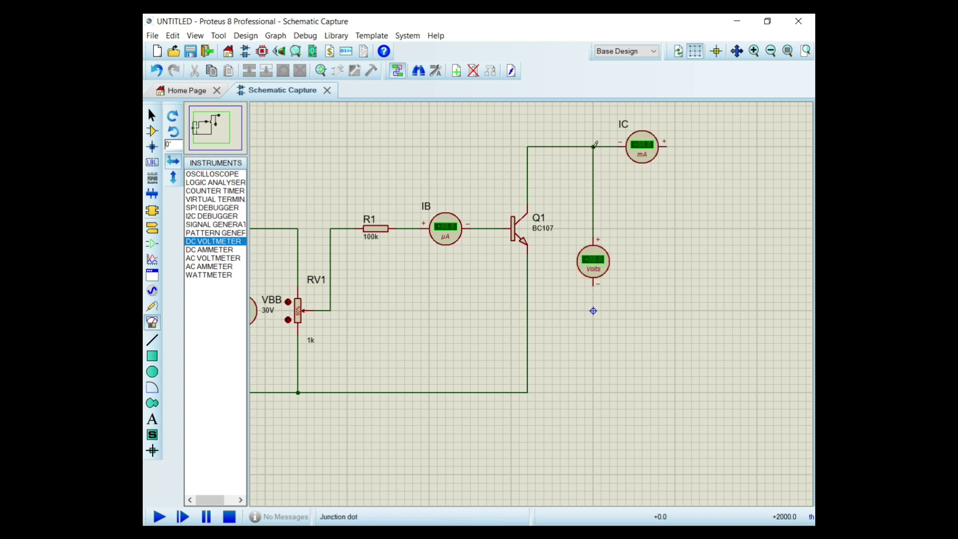
pyautogui.click(528, 392)
pyautogui.click(594, 283)
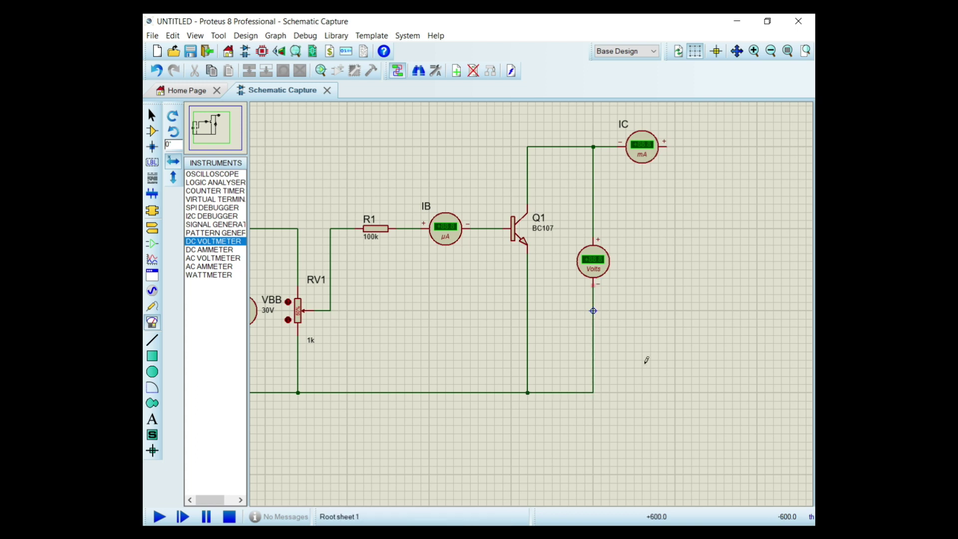
# - Set the part reference of the collector-emitter voltmeter to VCE
pyautogui.doubleClick(611, 256)
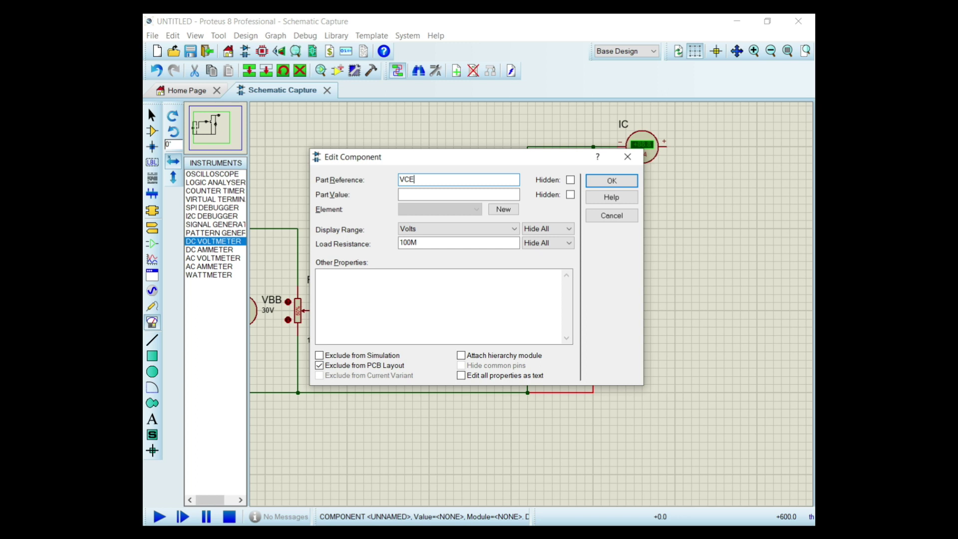
pyautogui.write('VCE')
pyautogui.click(611, 180)
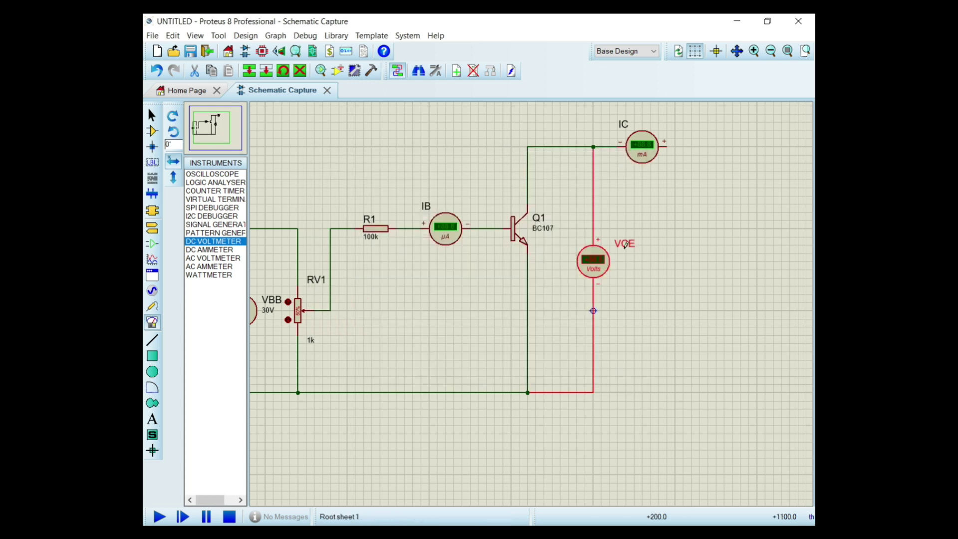
# - Place a 10WATT1K resistor to the right of the IC ammeter and connect it to the ammeter's positive terminal
pyautogui.moveTo(211, 126); pyautogui.dragTo(222, 124)
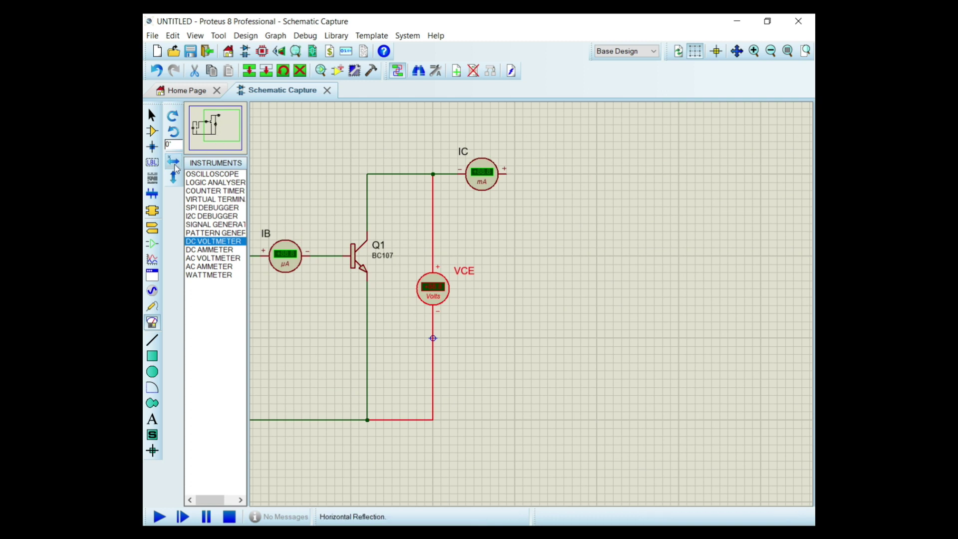
pyautogui.click(152, 131)
pyautogui.click(204, 174)
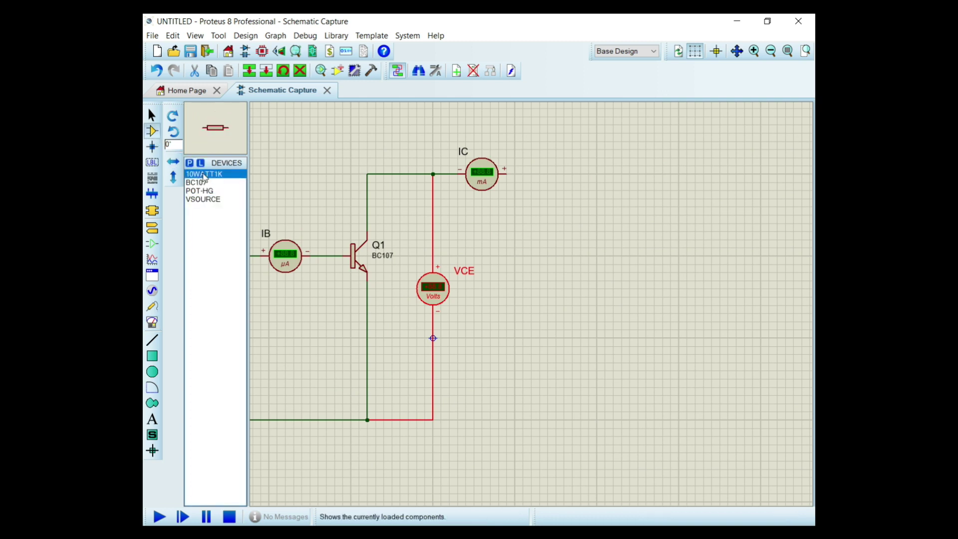
pyautogui.click(552, 171)
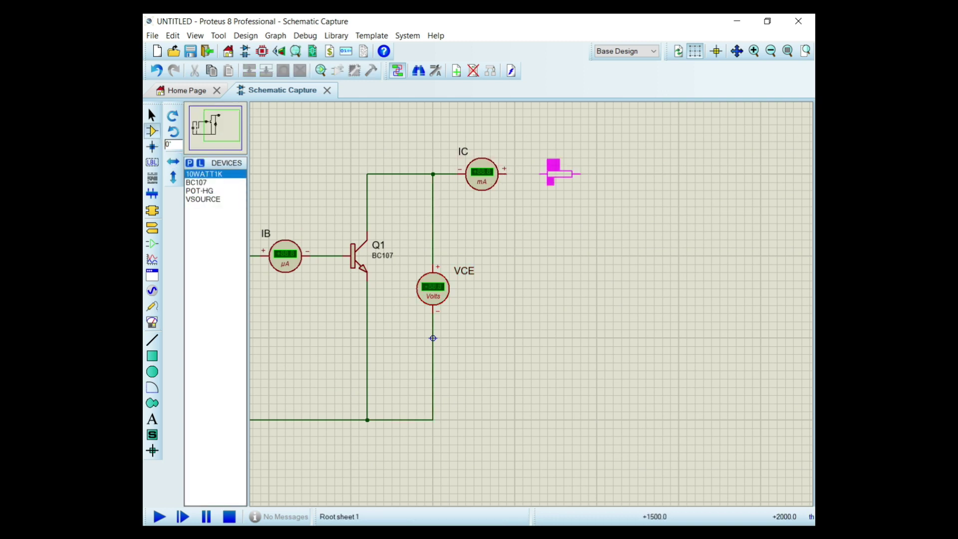
pyautogui.click(545, 170)
pyautogui.click(506, 173)
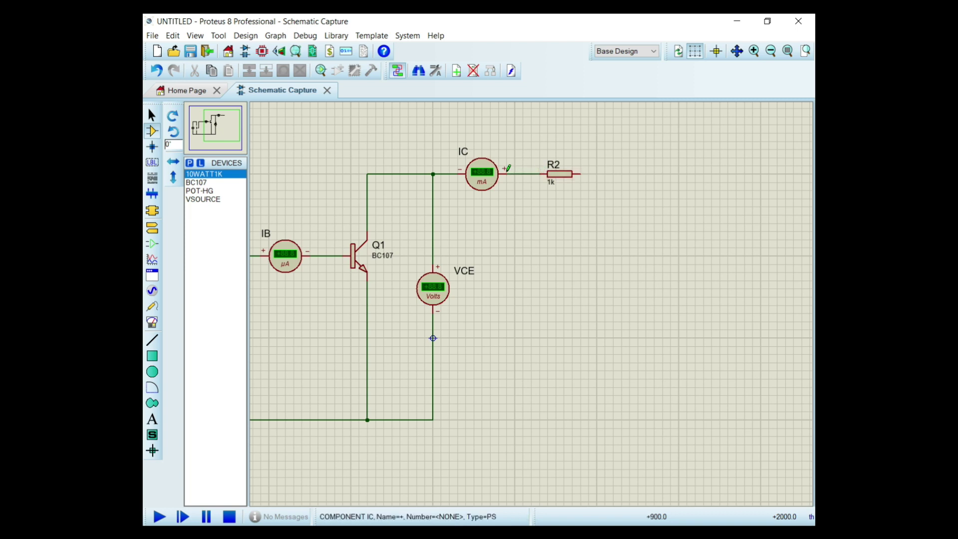
# - Place a horizontally mirrored POT-HG below and right of resistor R2, and wire its wiper to the resistor's free end
pyautogui.click(204, 192)
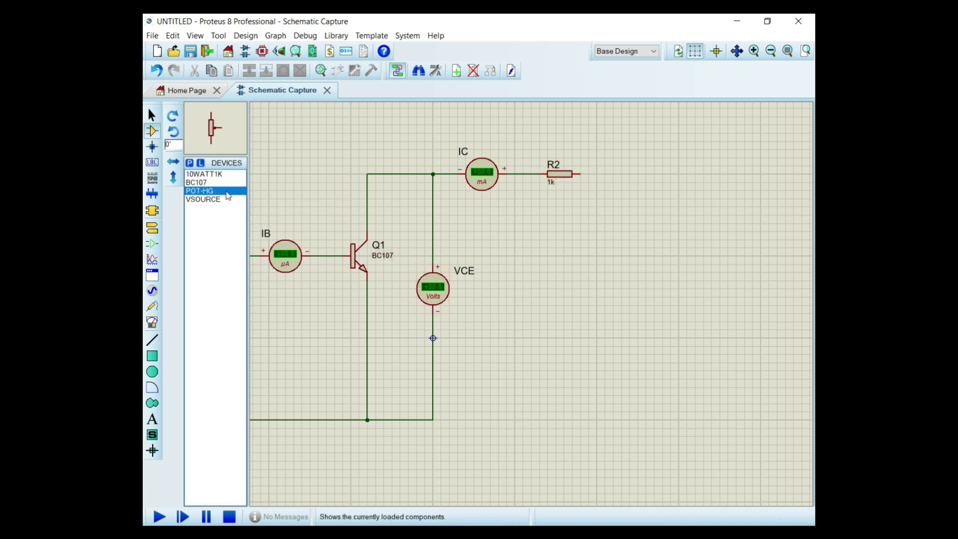
pyautogui.click(176, 163)
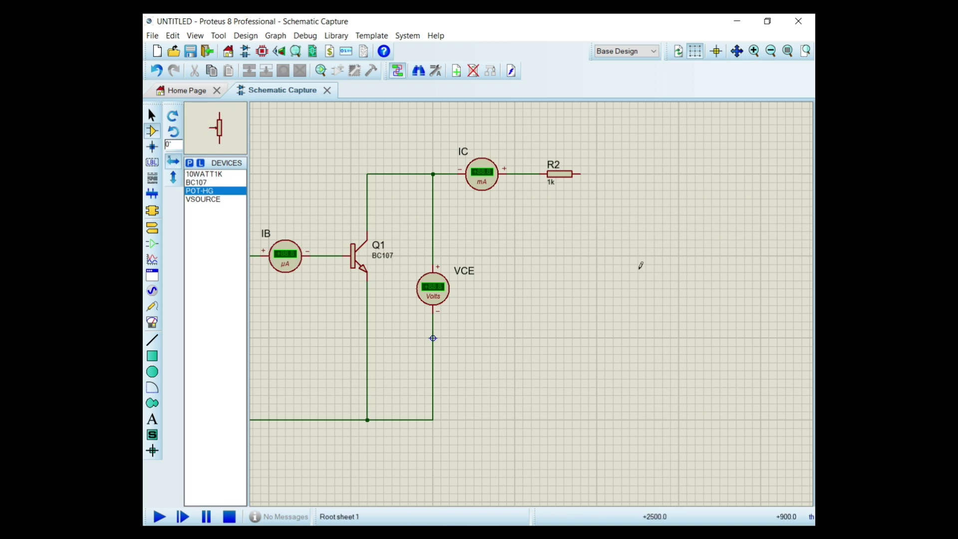
pyautogui.click(613, 288)
pyautogui.click(581, 174)
pyautogui.click(598, 287)
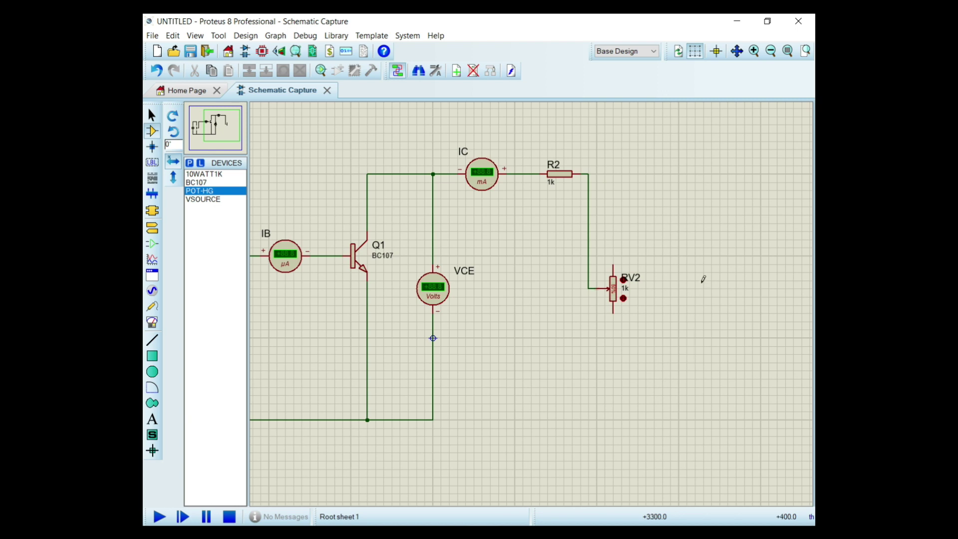
# - Place a VSOURCE to the right of potentiometer RV2 and wire its positive terminal to the potentiometer's upper end
pyautogui.click(212, 199)
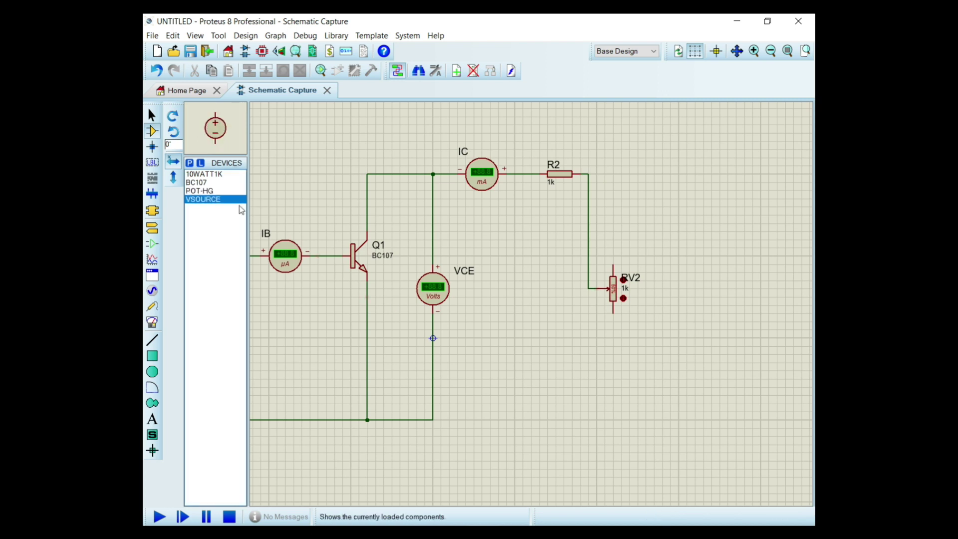
pyautogui.click(693, 277)
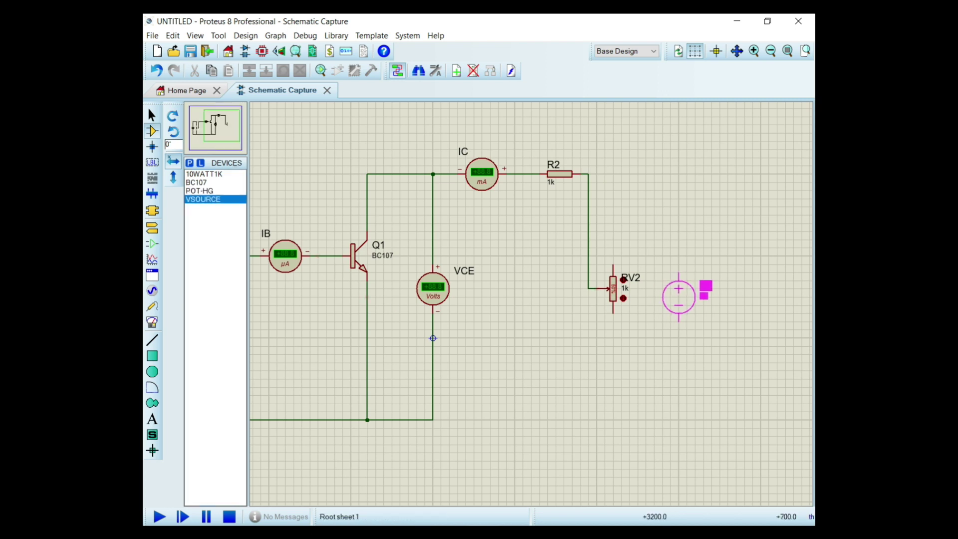
pyautogui.click(678, 288)
pyautogui.click(613, 265)
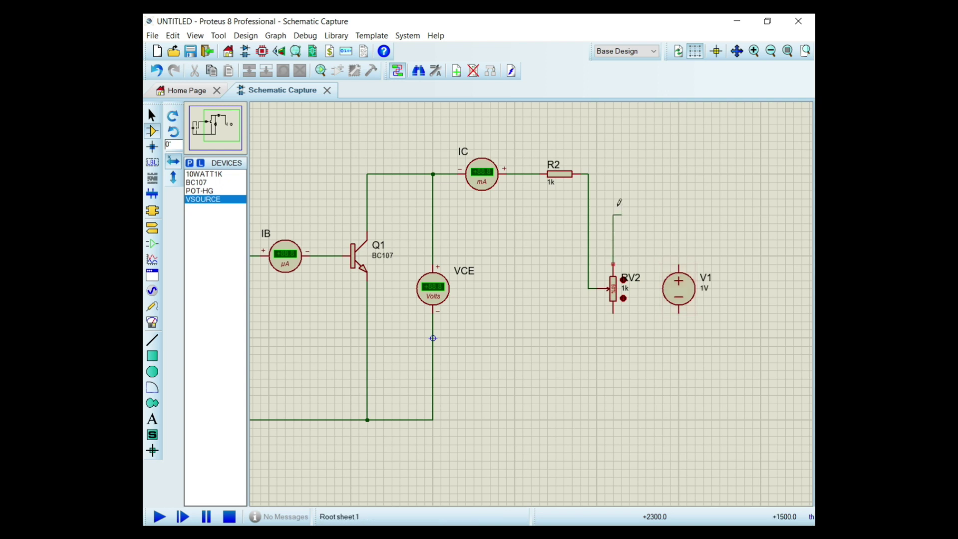
pyautogui.click(613, 173)
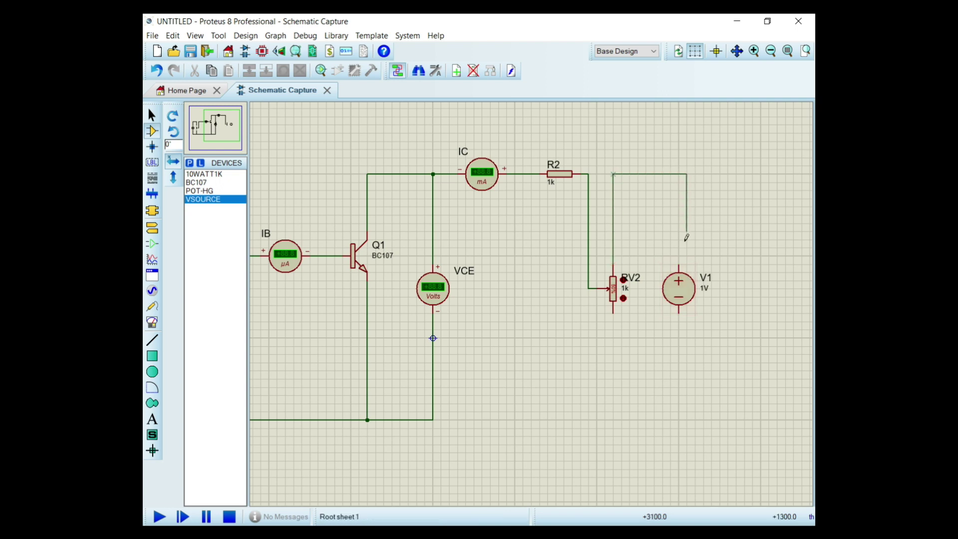
pyautogui.click(678, 264)
# - Wire the new source's negative terminal to RV2's lower end and join that wire to the bottom wire of the voltmeter
pyautogui.click(678, 313)
pyautogui.click(679, 419)
pyautogui.click(614, 419)
pyautogui.click(616, 309)
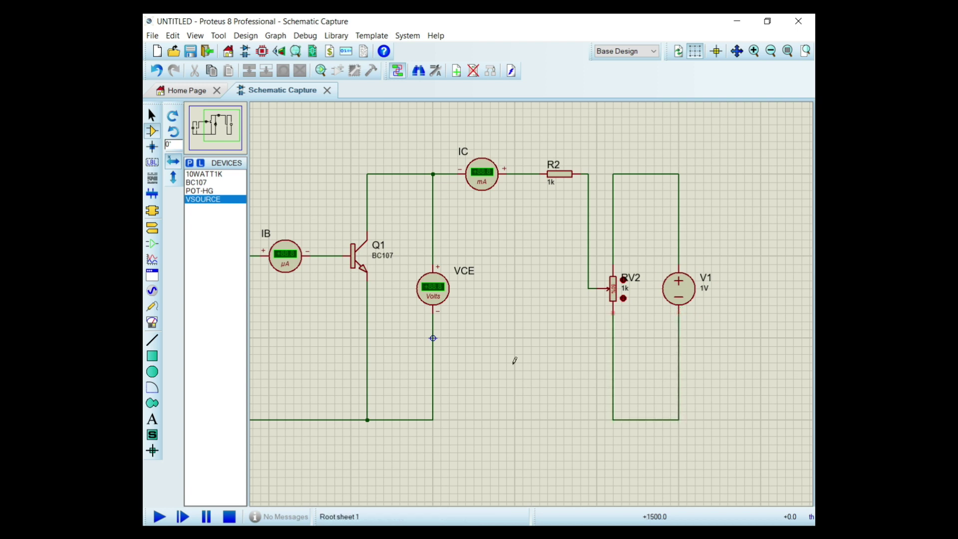
pyautogui.click(613, 420)
pyautogui.moveTo(206, 126)
pyautogui.mouseDown()
pyautogui.moveTo(233, 132)
pyautogui.moveTo(221, 128)
pyautogui.mouseUp()
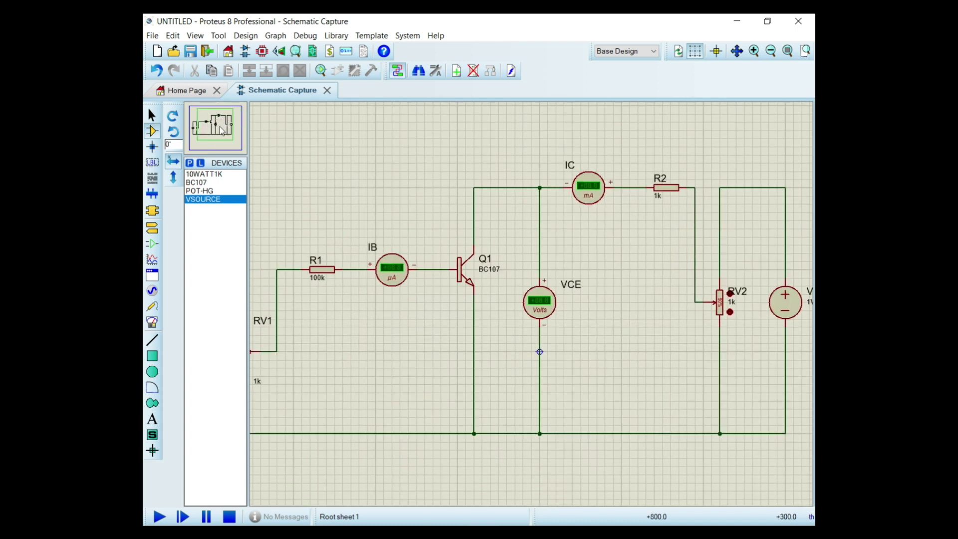
# - Rename the voltage source beside potentiometer RV2 as VCC and set its voltage to 30V
pyautogui.scroll(-2, 278, 155)
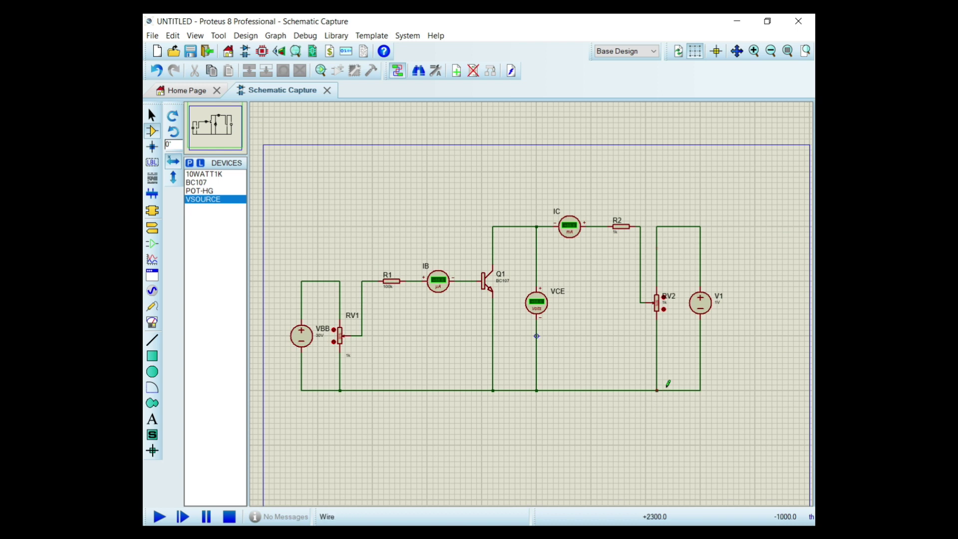
pyautogui.click(702, 308)
pyautogui.click(702, 308)
pyautogui.scroll(2, 523, 383)
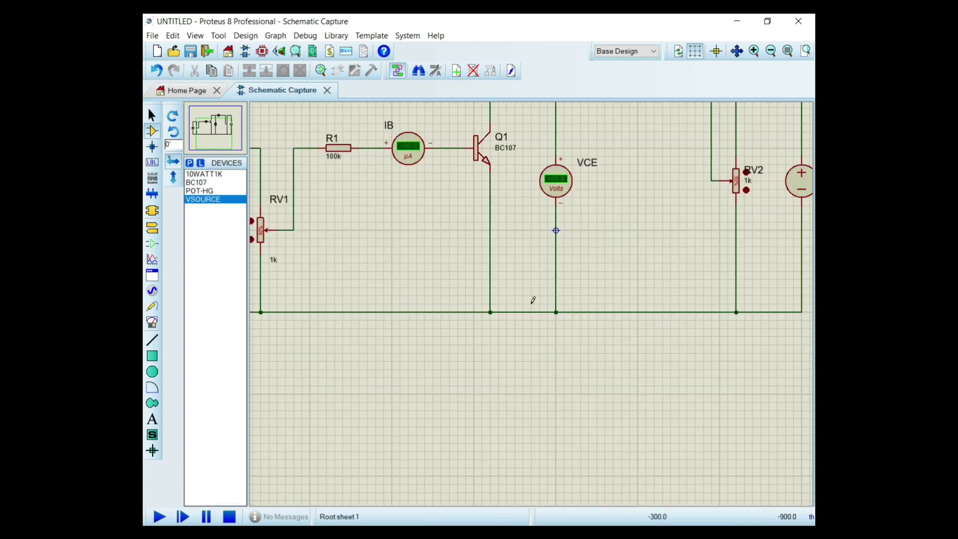
pyautogui.click(226, 135)
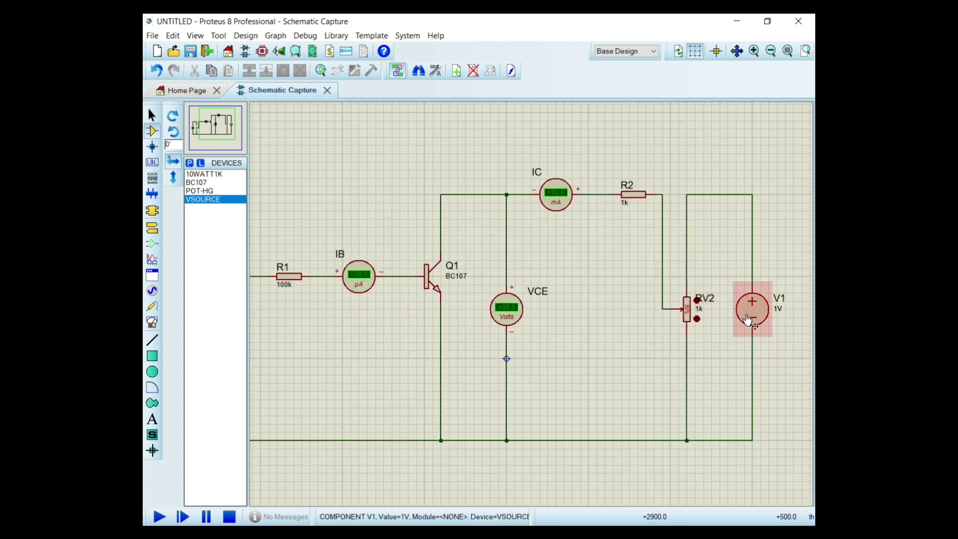
pyautogui.doubleClick(747, 320)
pyautogui.moveTo(406, 198); pyautogui.dragTo(396, 202)
pyautogui.write('30')
pyautogui.click(423, 186)
pyautogui.write('CC')
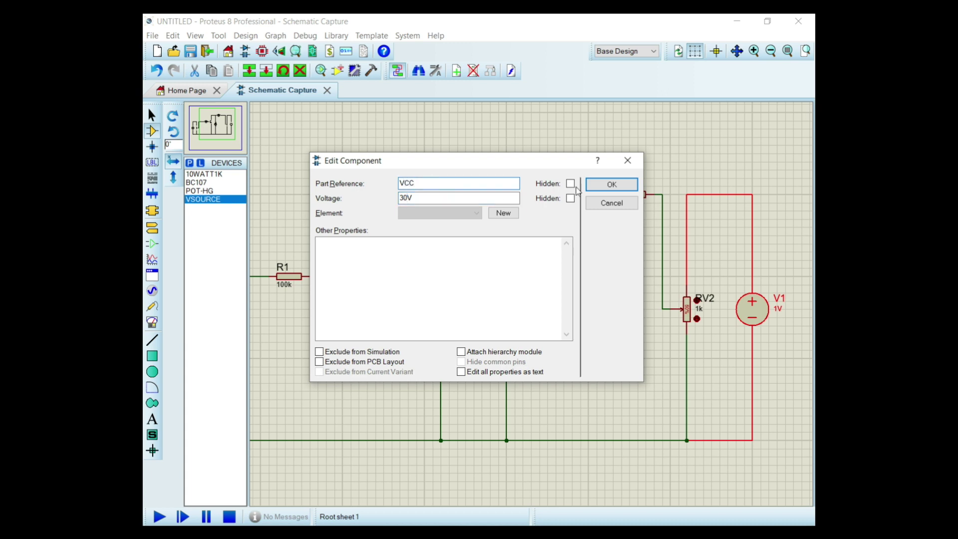
pyautogui.click(609, 185)
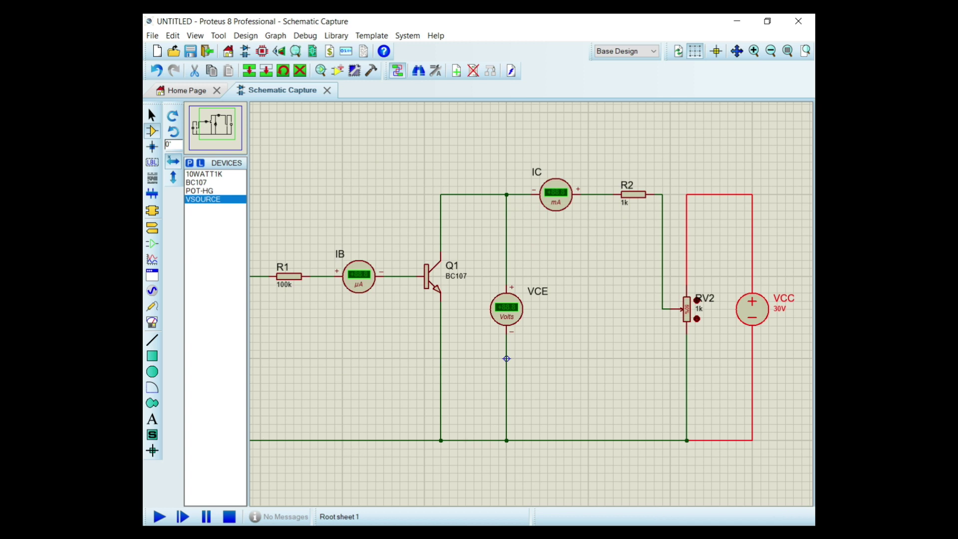
# - Switch to the Word document and examine the base current settings heading the Output Characteristics table
pyautogui.hotkey('alt', 'Tab')
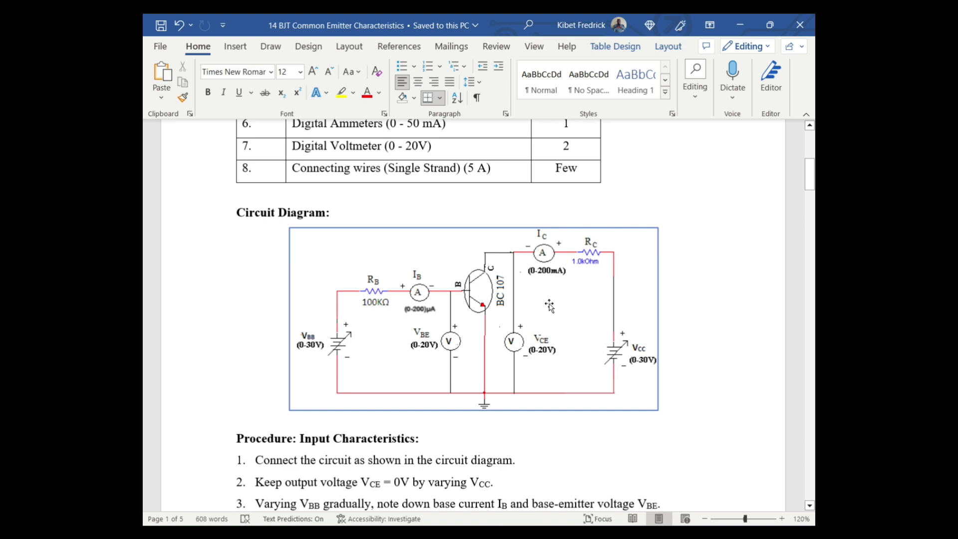
pyautogui.scroll(-10, 520, 448)
pyautogui.scroll(-12, 520, 448)
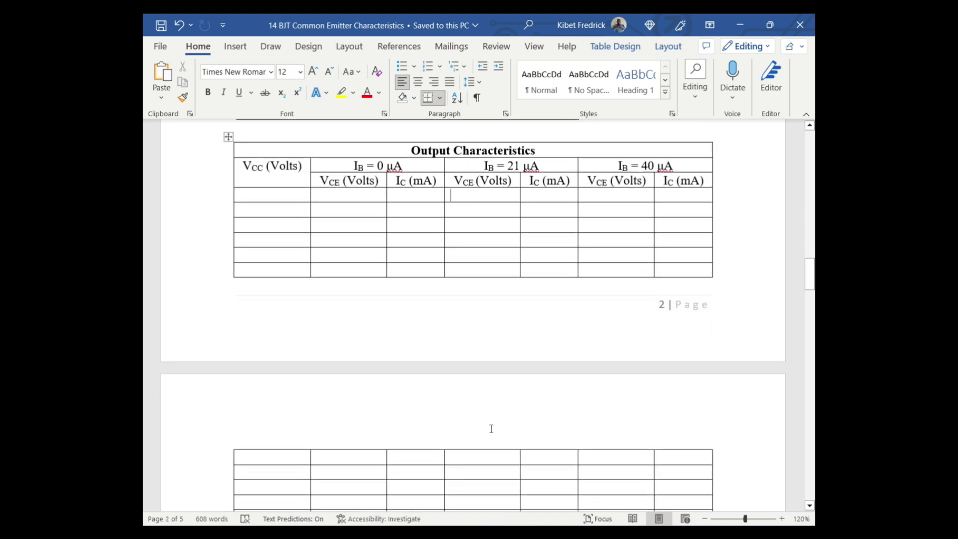
pyautogui.click(346, 165)
pyautogui.moveTo(345, 165); pyautogui.dragTo(407, 167)
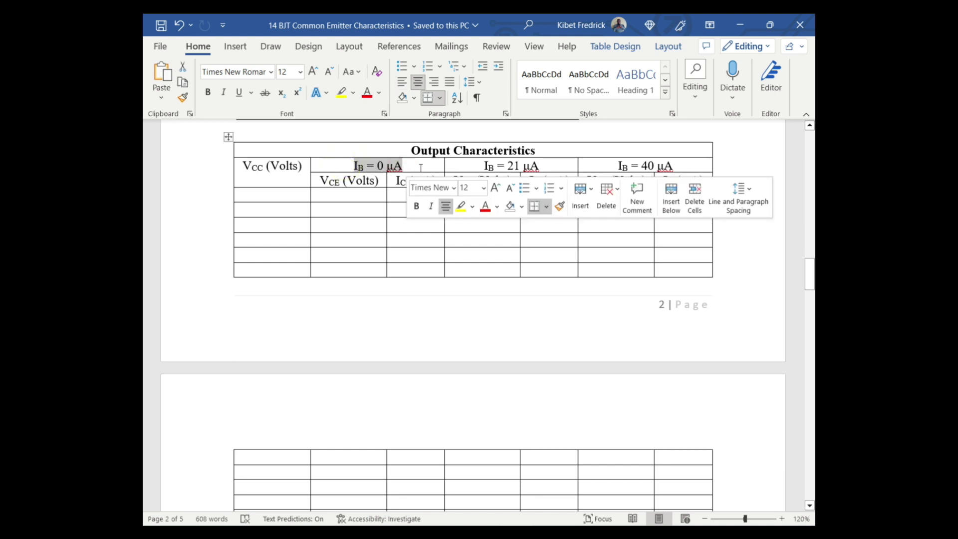
pyautogui.moveTo(479, 168); pyautogui.dragTo(543, 168)
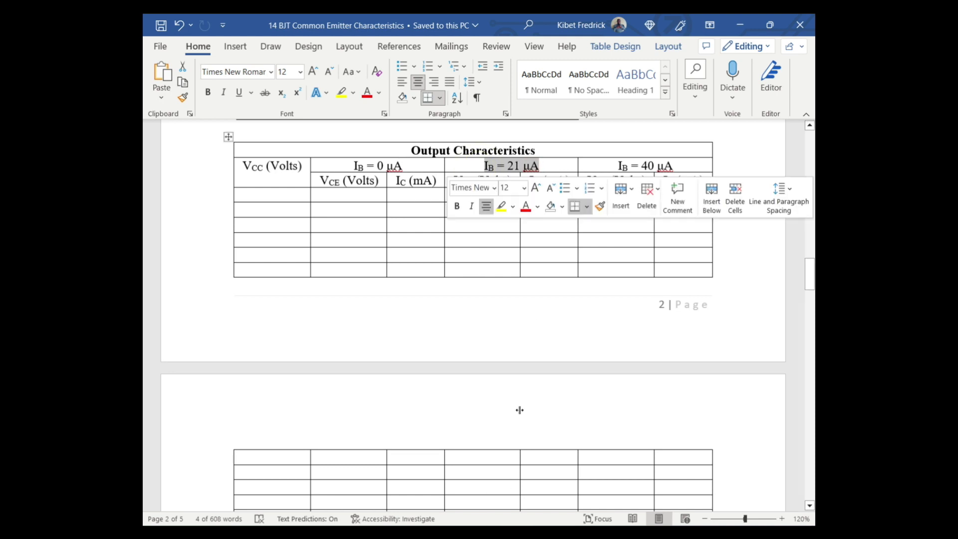
pyautogui.click(497, 257)
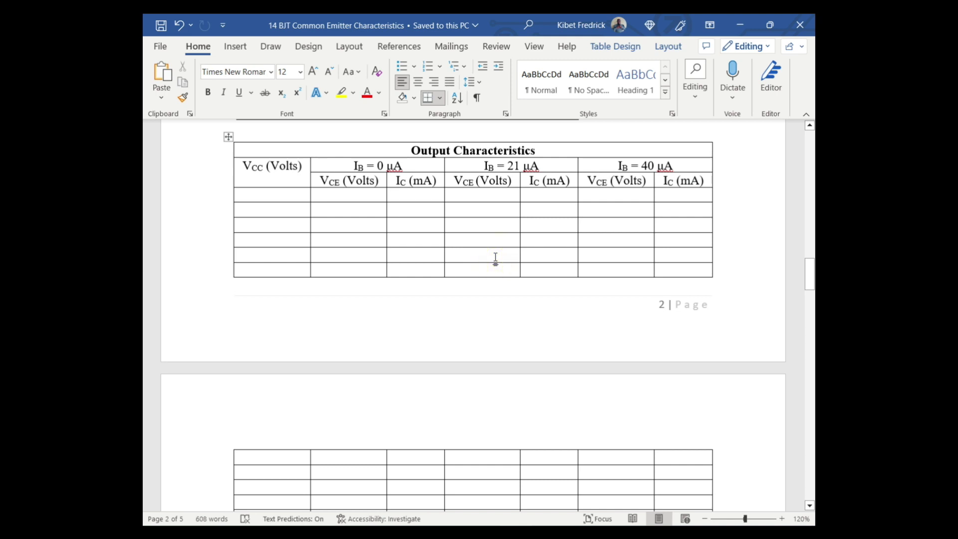
# - Switch to Proteus, run the simulation and lower potentiometer RV2 until the VCE voltmeter reads 0 V
pyautogui.moveTo(549, 533)
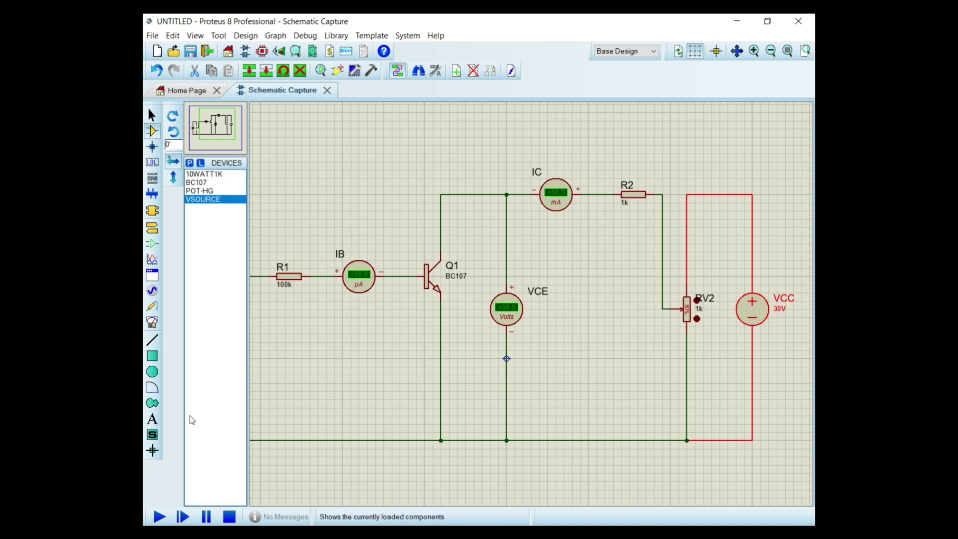
pyautogui.click(160, 517)
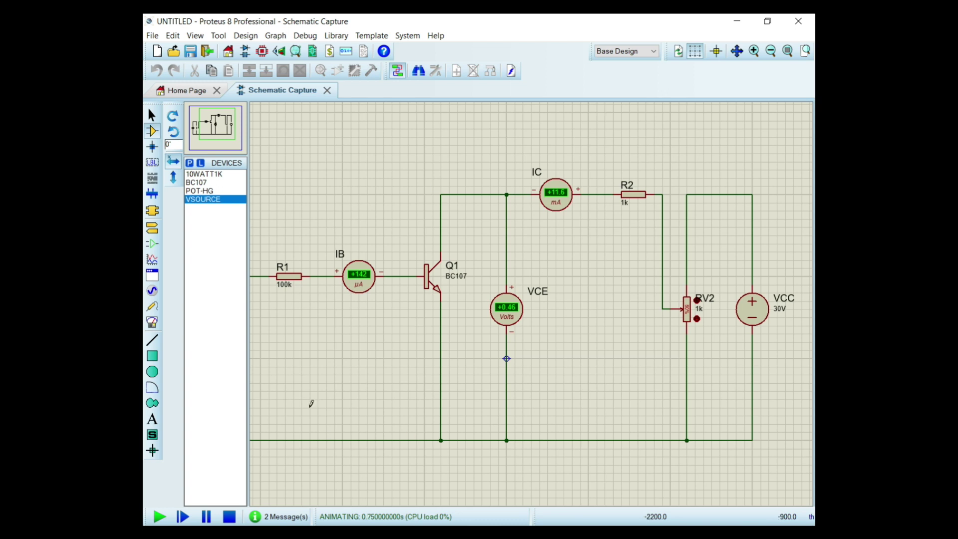
pyautogui.click(697, 319)
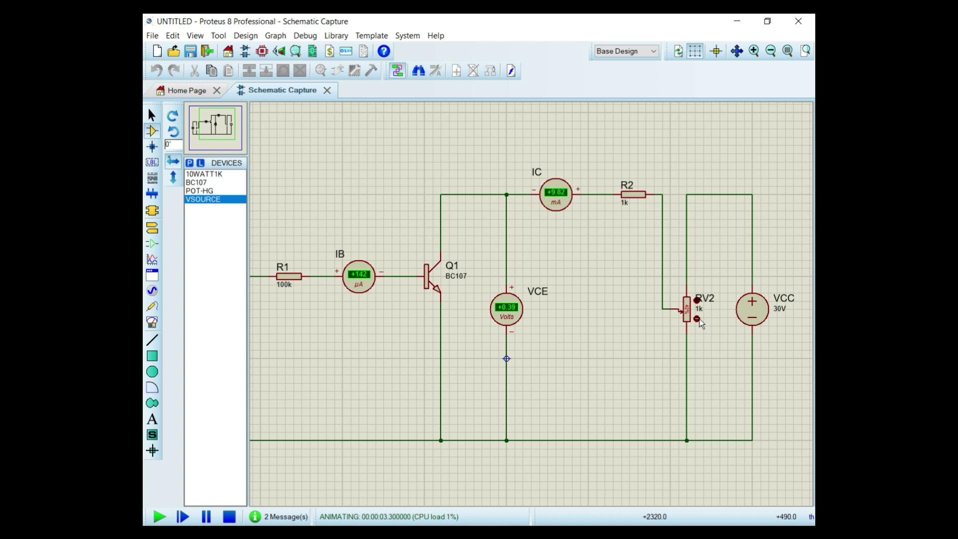
pyautogui.click(697, 319)
# - Adjust potentiometer RV1 until the IB ammeter reads 21 µA, matching the value in the Word table
pyautogui.click(205, 123)
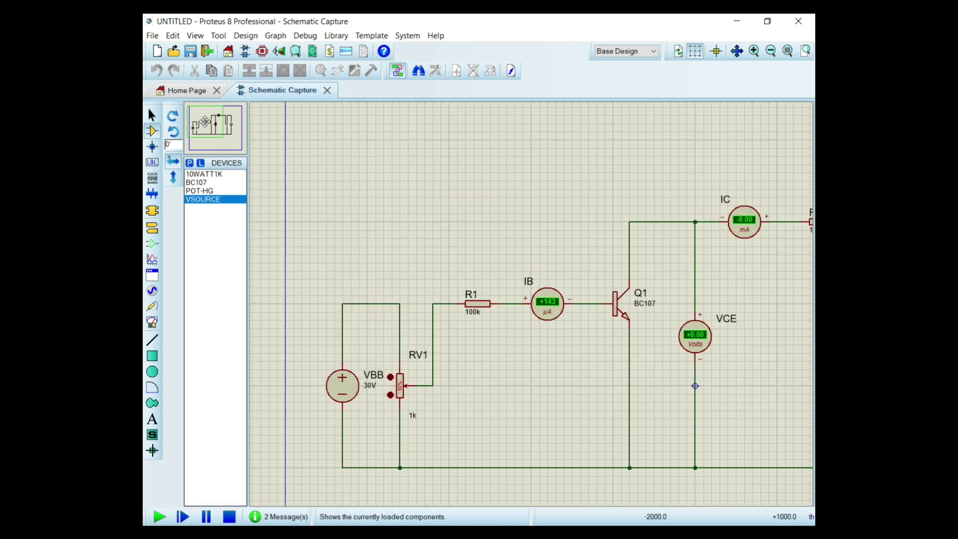
pyautogui.click(391, 395)
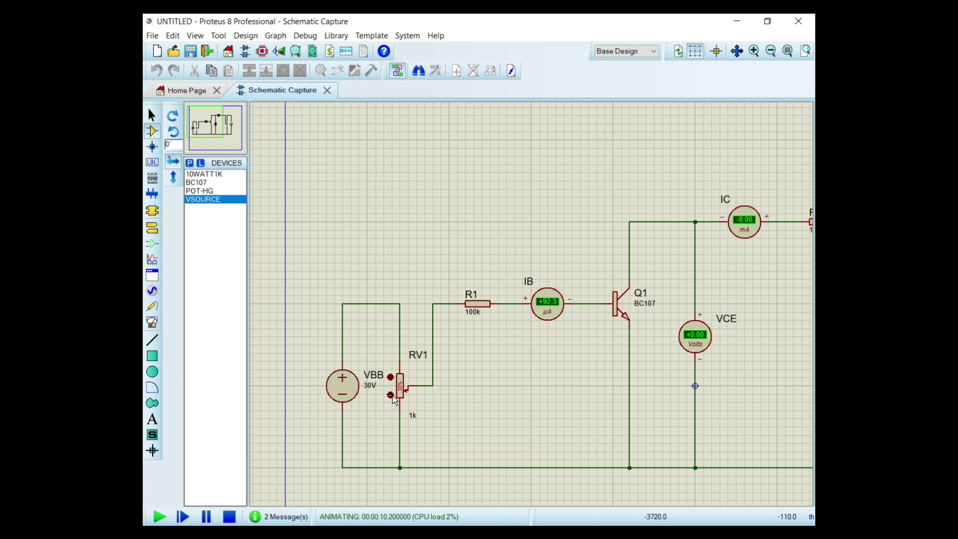
pyautogui.click(391, 396)
pyautogui.click(391, 377)
pyautogui.hotkey('alt', 'Tab')
pyautogui.moveTo(521, 167); pyautogui.dragTo(507, 167)
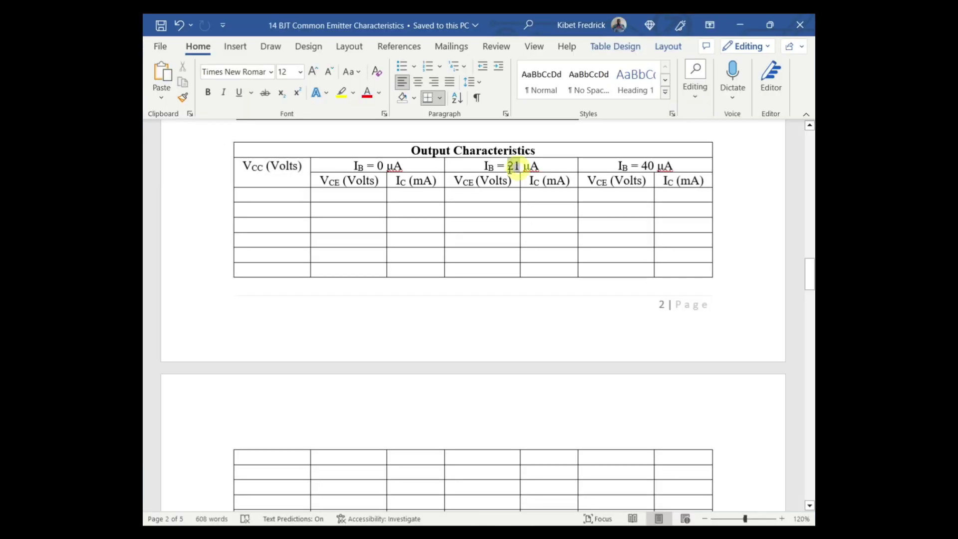
pyautogui.hotkey('alt', 'Tab')
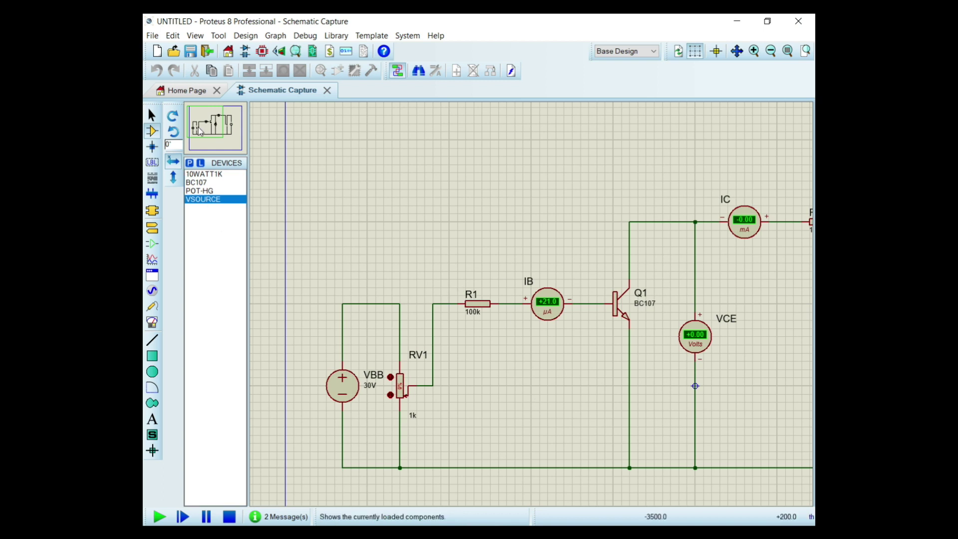
# - Check the output meters and enter VCE 0 and IC 0 in the first IB = 21 µA row of the Word table
pyautogui.click(213, 125)
pyautogui.click(223, 125)
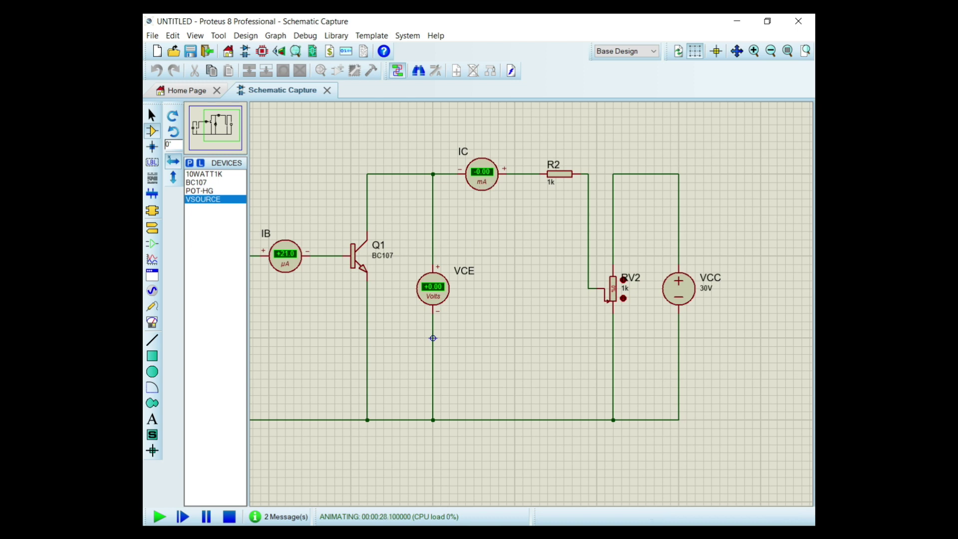
pyautogui.hotkey('alt', 'Tab')
pyautogui.click(488, 197)
pyautogui.write('00')
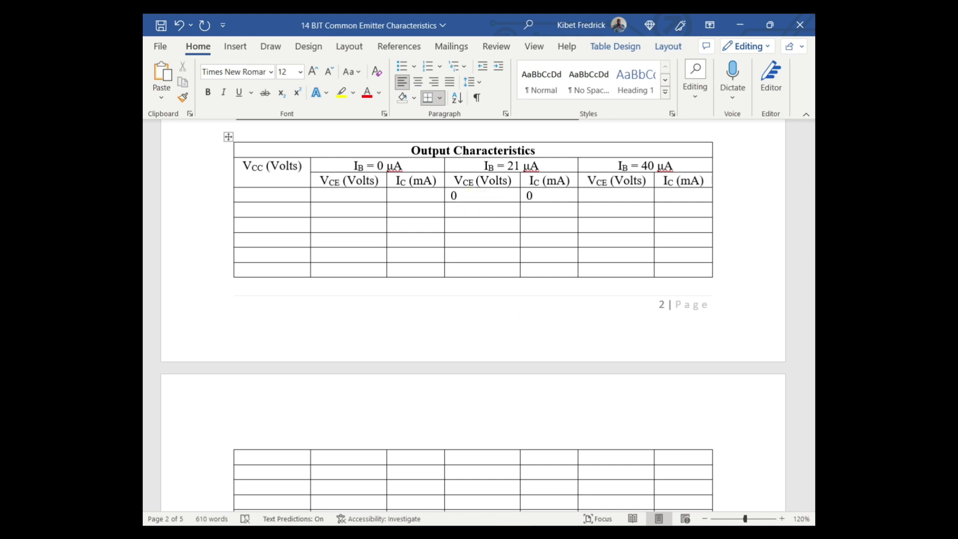
# - Return to Proteus and raise potentiometer RV2 until the VCE voltmeter reads 1.20 V
pyautogui.hotkey('alt', 'Tab')
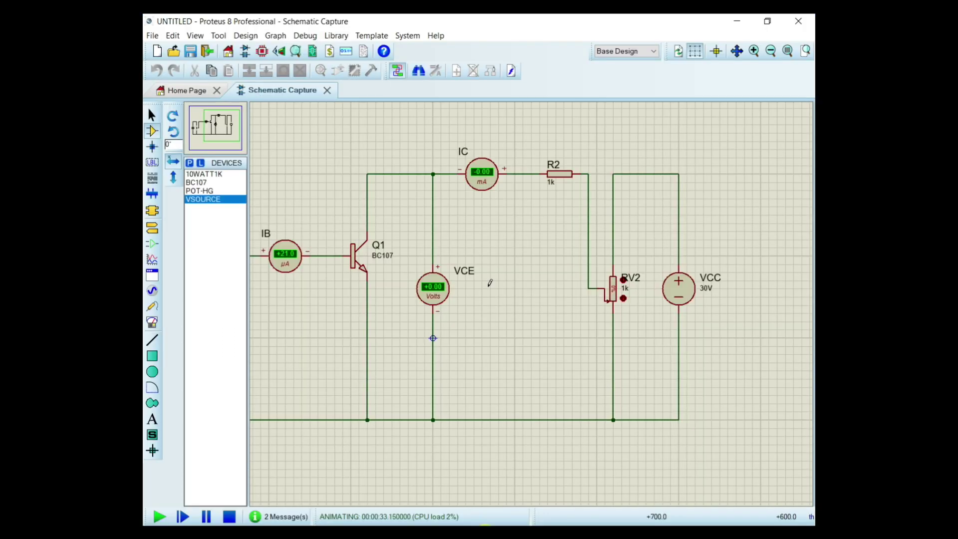
pyautogui.click(623, 281)
pyautogui.click(624, 281)
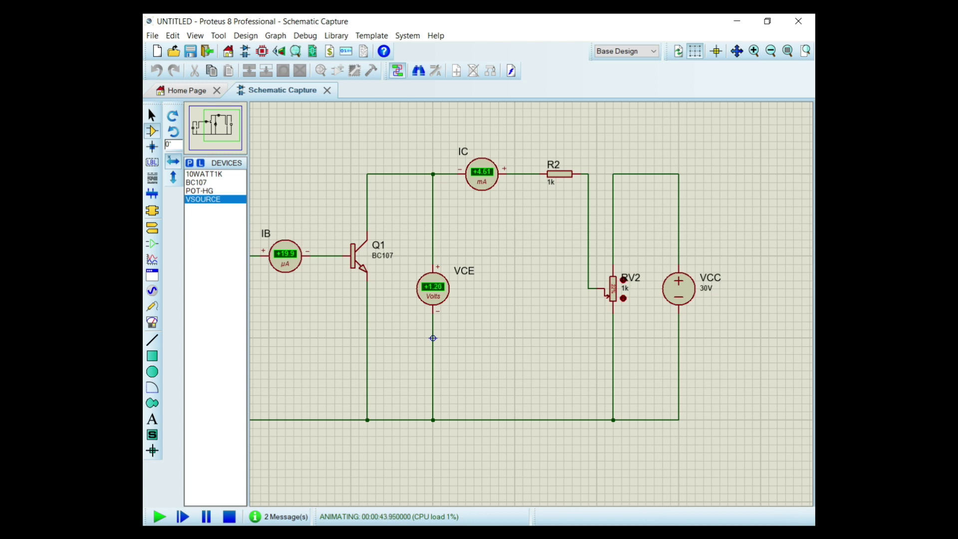
# - Enter VCE 1.2 and IC 4.61 in the second IB = 21 µA row of the Word table
pyautogui.hotkey('alt', 'Tab')
pyautogui.write('1.20')
pyautogui.press('BackSpace')
pyautogui.click(513, 464)
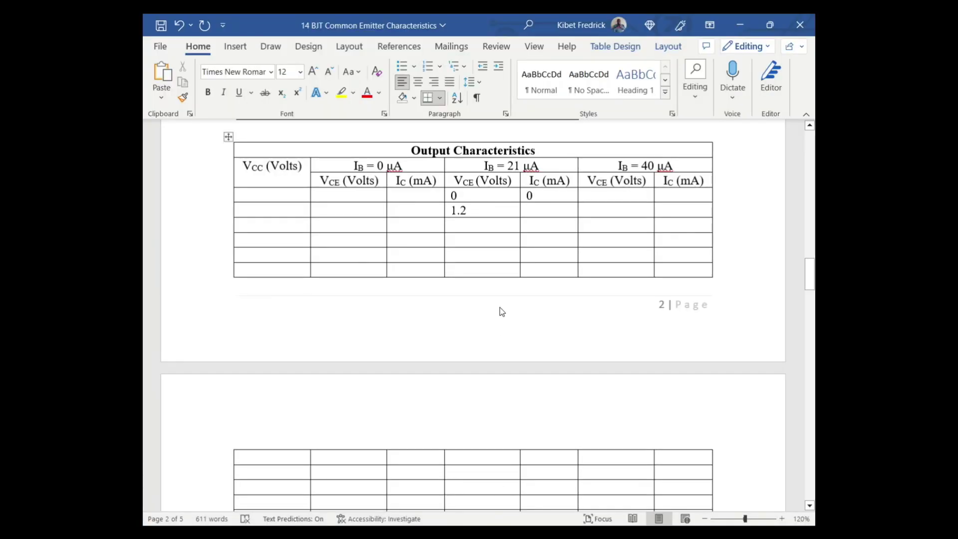
pyautogui.write('4.61')
# - Go back to Proteus and adjust potentiometer RV2 until the VCE voltmeter reads 3.20 V
pyautogui.moveTo(483, 532)
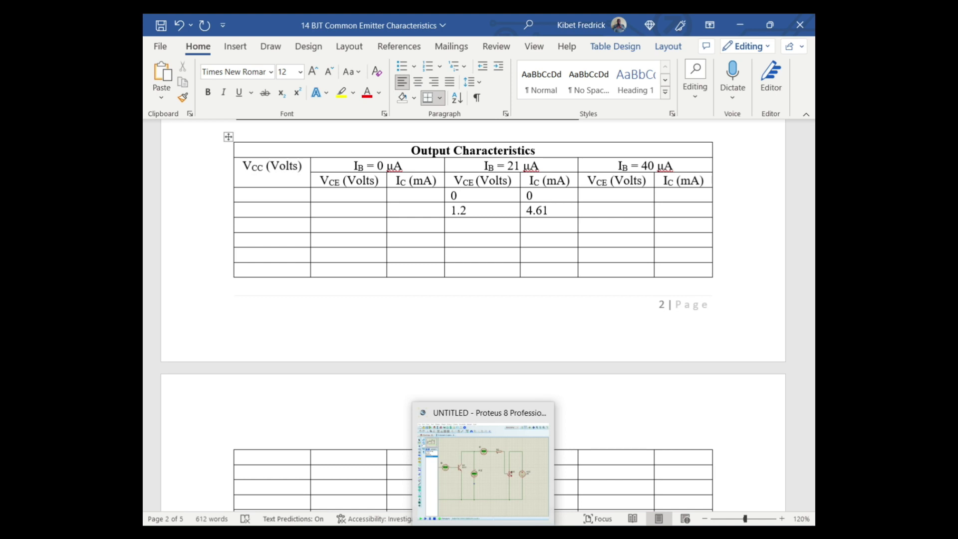
pyautogui.click(514, 426)
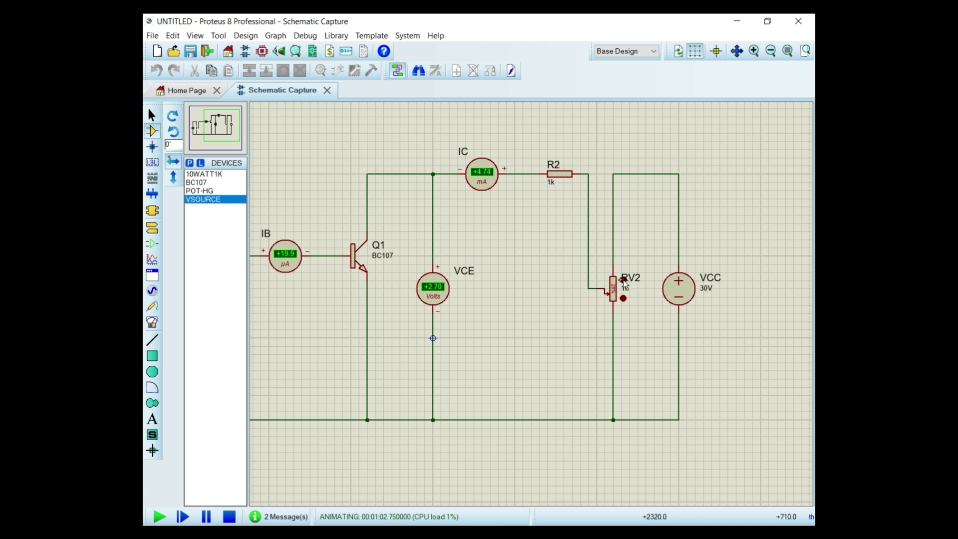
pyautogui.click(623, 297)
# - Enter VCE 3.2 and IC 4.79 in the third IB = 21 µA row of the Word table, checking IC in Proteus
pyautogui.click(525, 523)
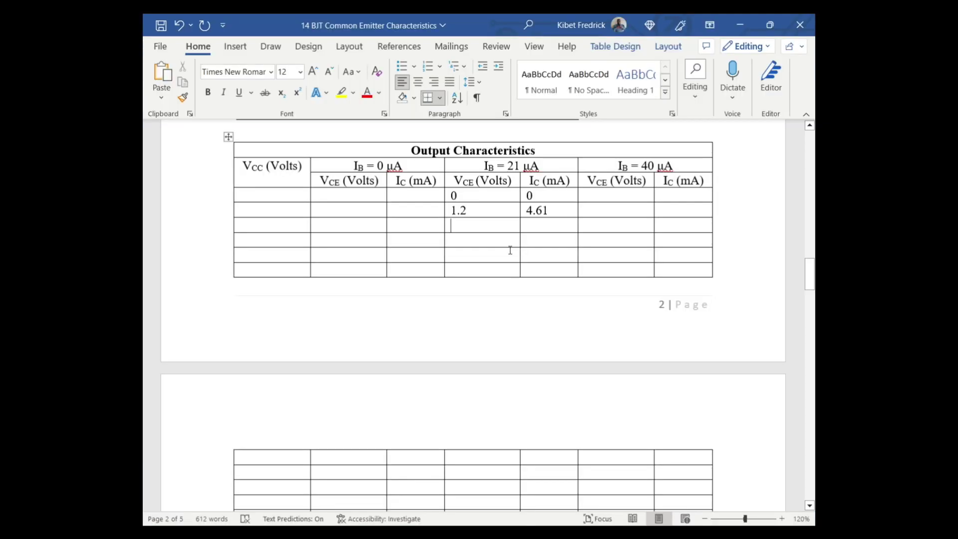
pyautogui.write('3.2')
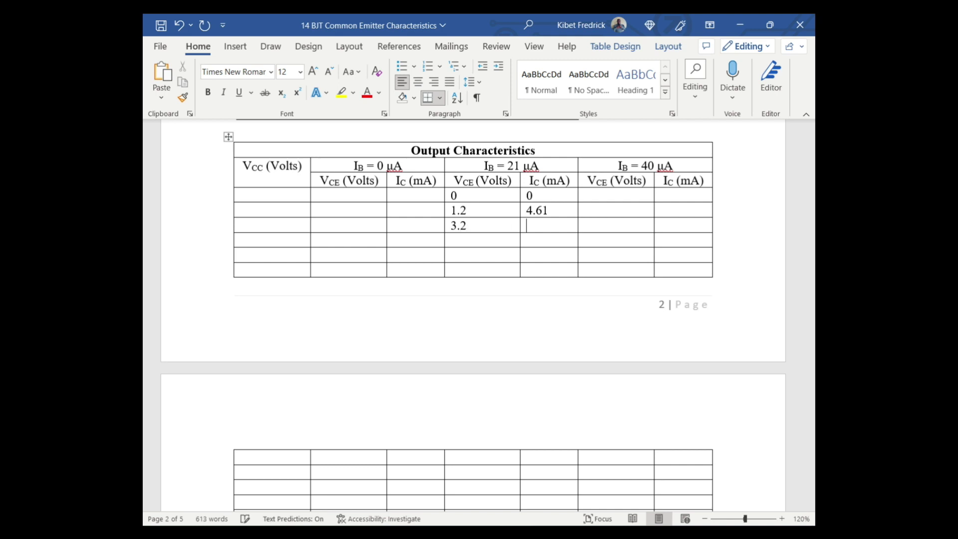
pyautogui.click(489, 523)
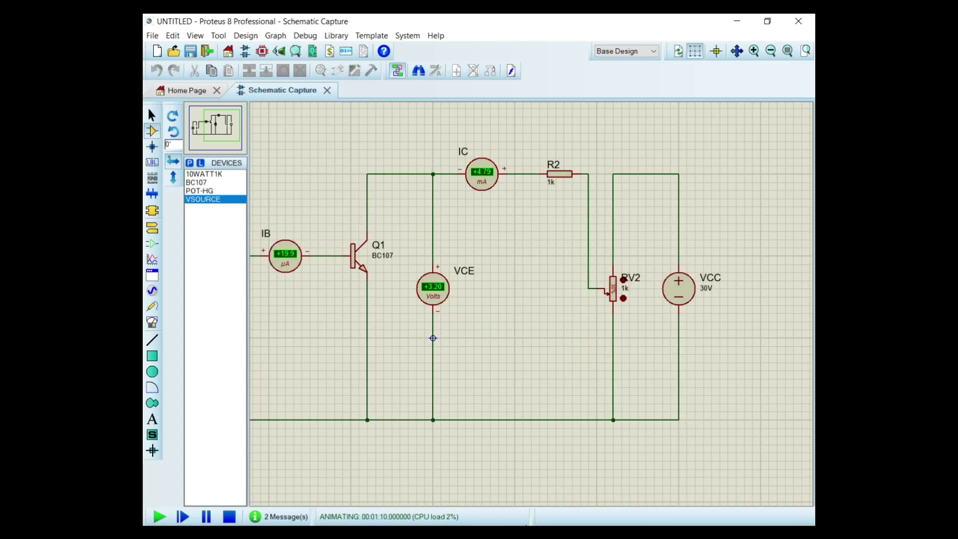
pyautogui.hotkey('alt', 'Tab')
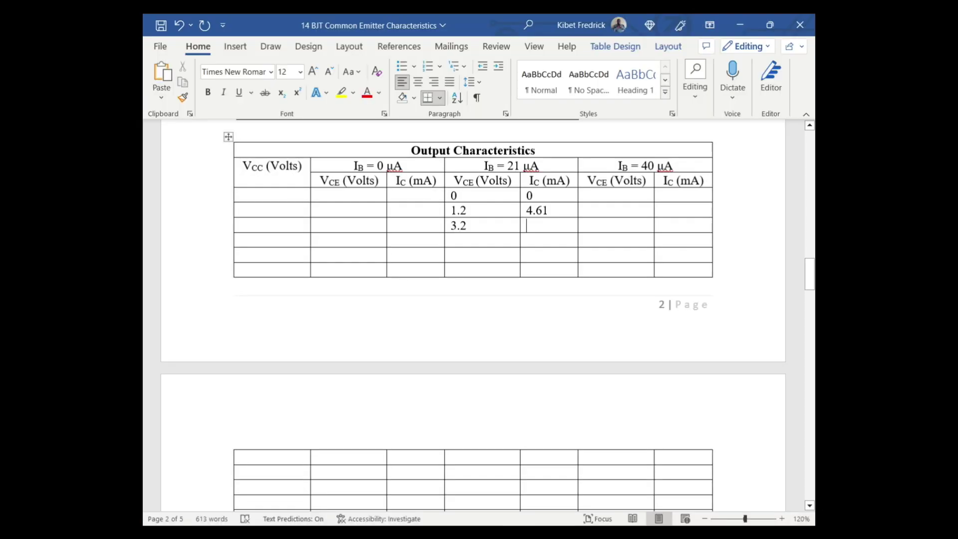
pyautogui.write('4.79')
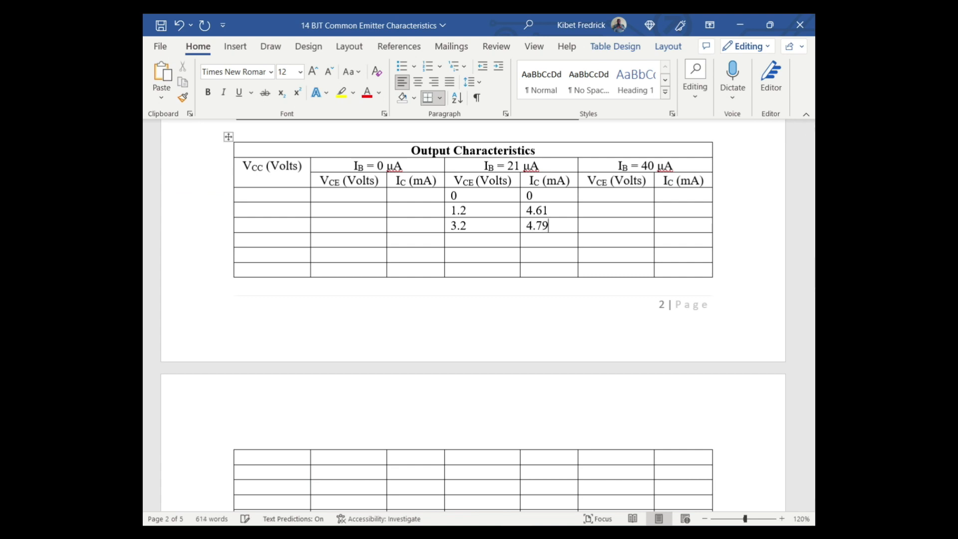
# - Switch to Proteus and raise potentiometer RV2 until the VCE voltmeter reads 5.25 V
pyautogui.click(466, 242)
pyautogui.hotkey('alt', 'Tab')
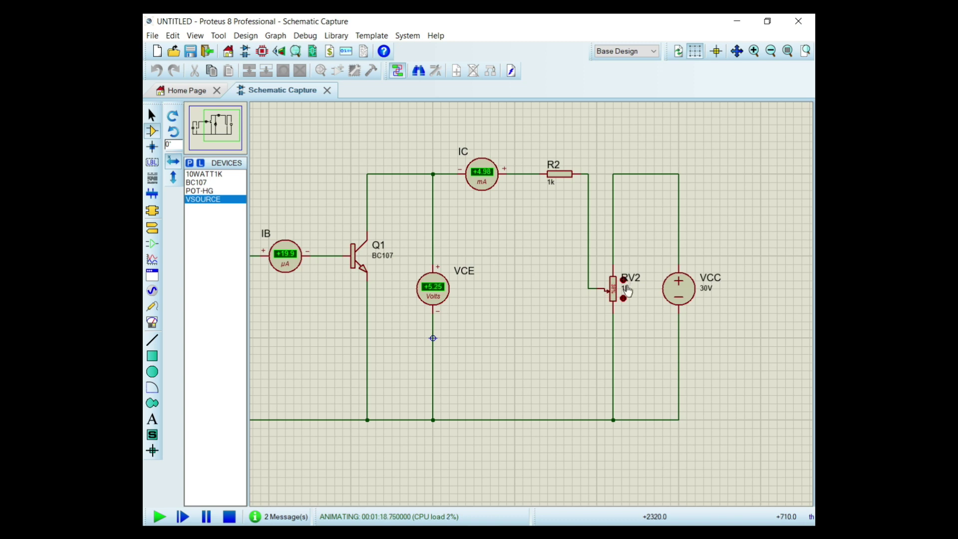
pyautogui.hotkey('alt', 'Tab')
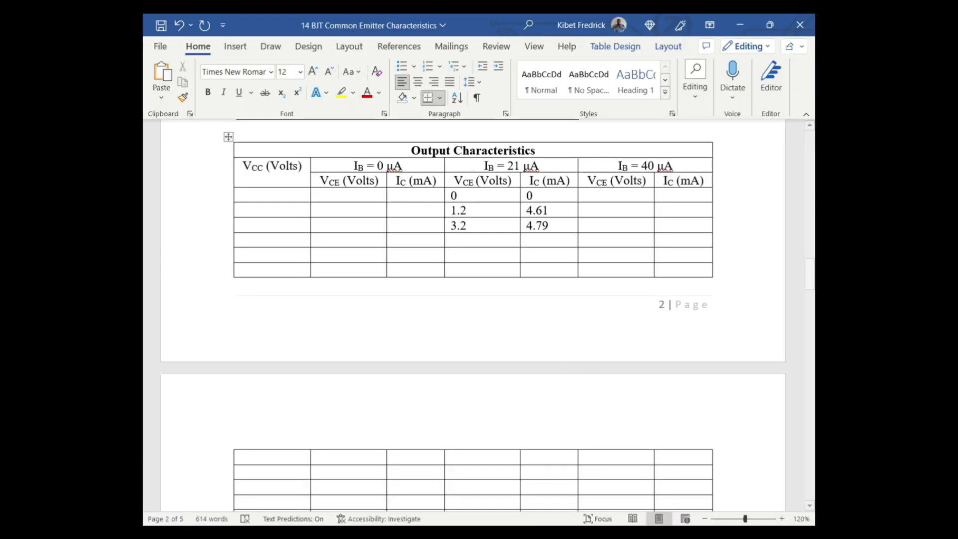
pyautogui.hotkey('alt', 'Tab')
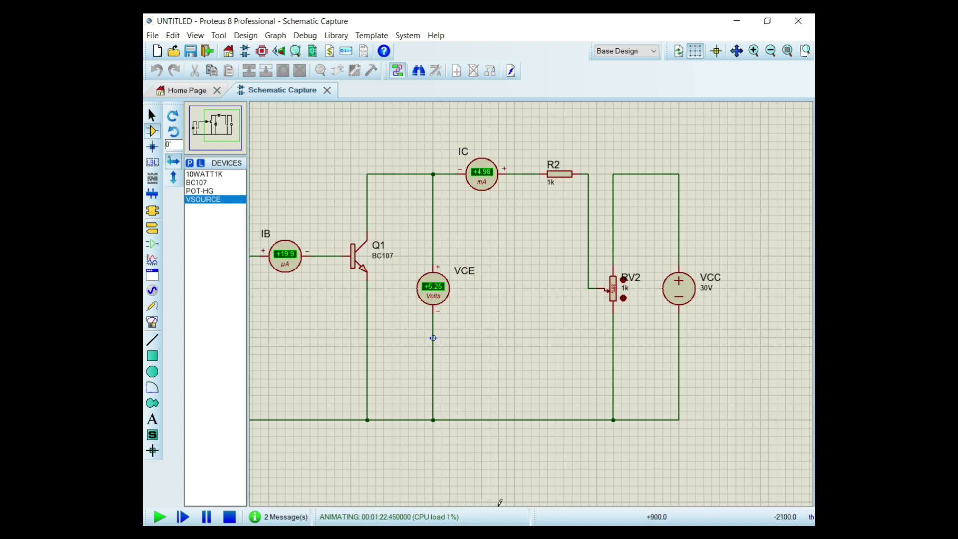
pyautogui.scroll(-2, 621, 282)
pyautogui.scroll(1, 538, 344)
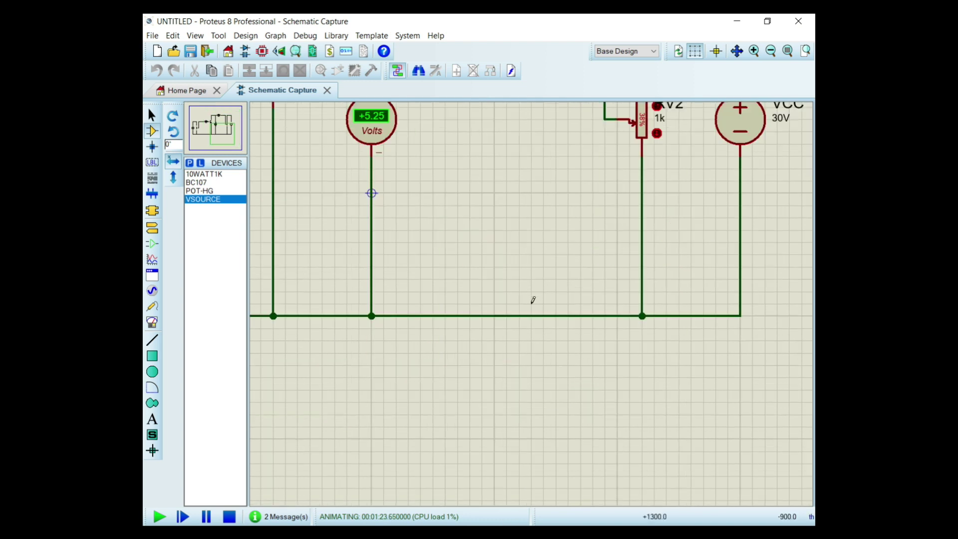
pyautogui.scroll(-1, 532, 300)
pyautogui.moveTo(221, 132)
pyautogui.mouseDown()
pyautogui.moveTo(209, 133)
pyautogui.moveTo(219, 128)
pyautogui.mouseUp()
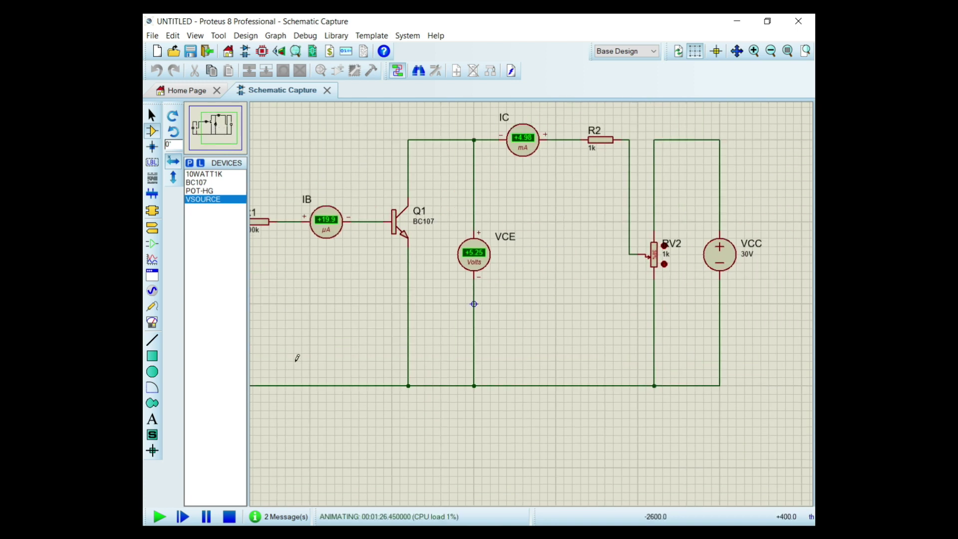
# - Enter VCE 5.25 and IC 4.98 in the fourth IB = 21 µA row of the Word table, checking IC in Proteus
pyautogui.hotkey('alt', 'Tab')
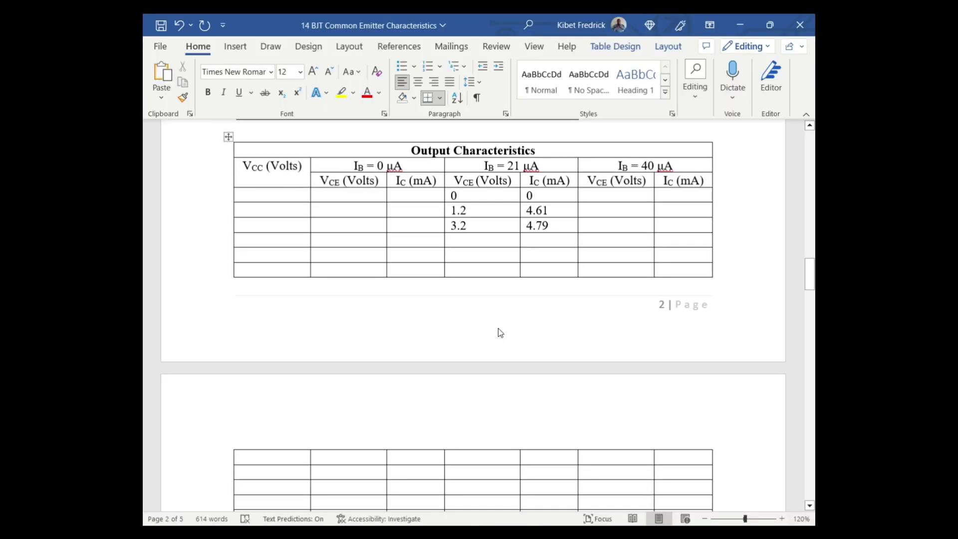
pyautogui.write('5.25')
pyautogui.hotkey('alt', 'Tab')
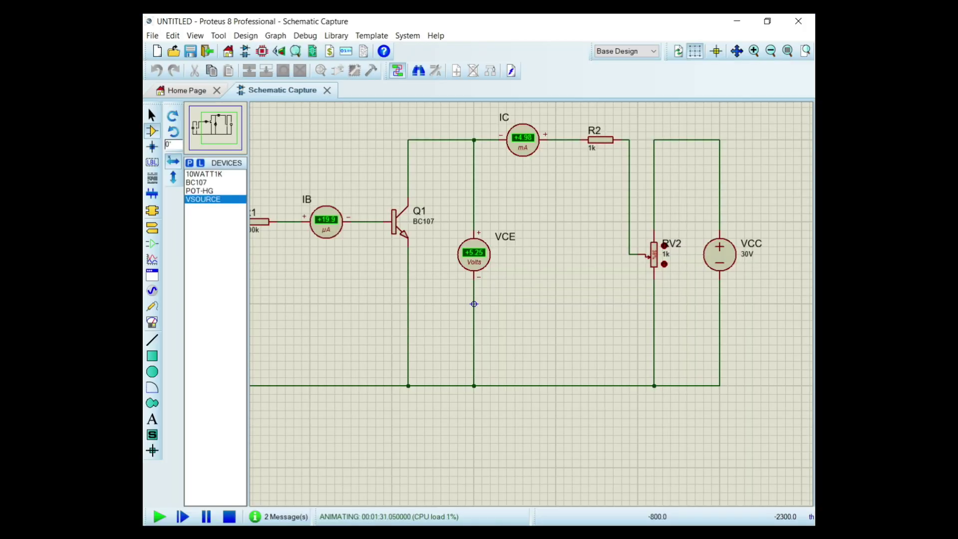
pyautogui.hotkey('alt', 'Tab')
pyautogui.write('4.98')
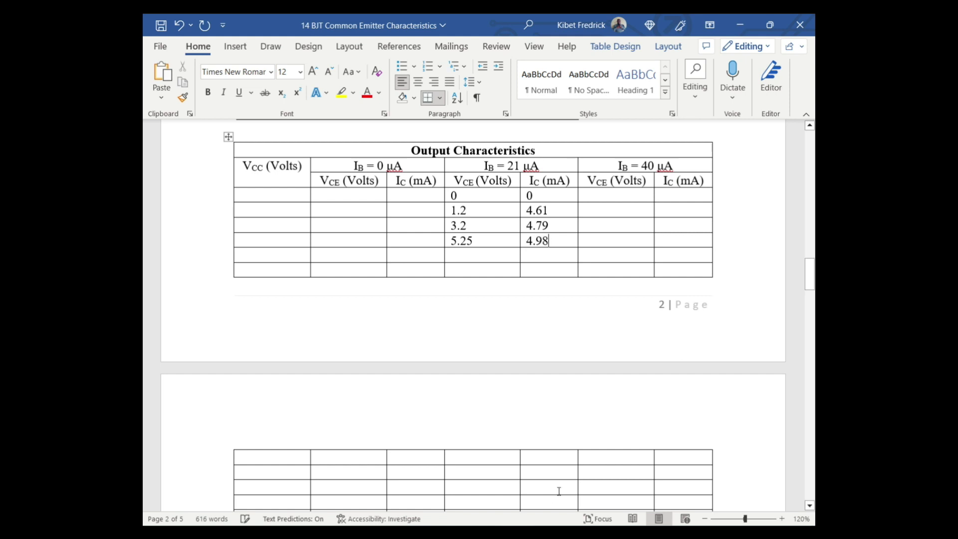
# - Raise RV2 in Proteus until VCE reads 7.07 V, and record VCE 7.07 and IC 5.15 in Word's fifth IB = 21 µA row
pyautogui.hotkey('alt', 'Tab')
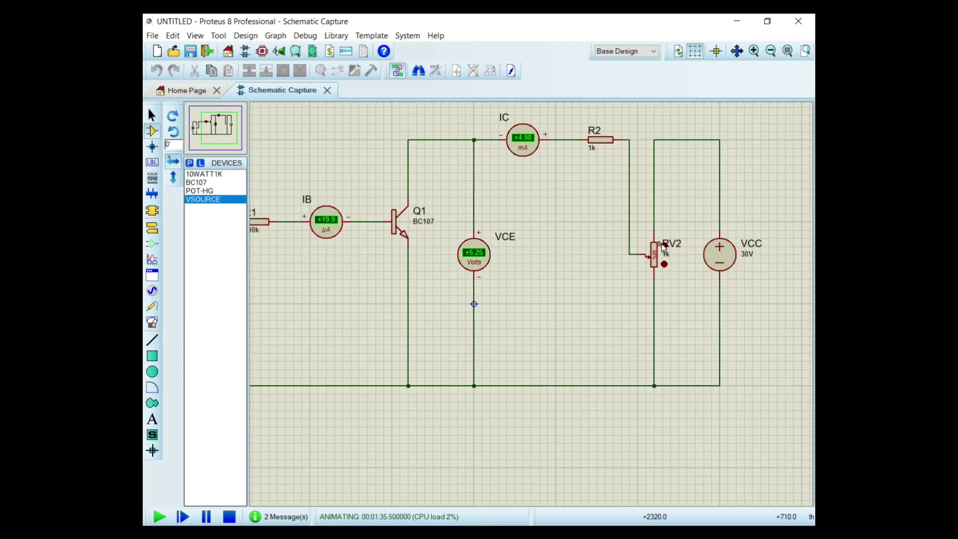
pyautogui.click(664, 247)
pyautogui.hotkey('alt', 'Tab')
pyautogui.click(489, 255)
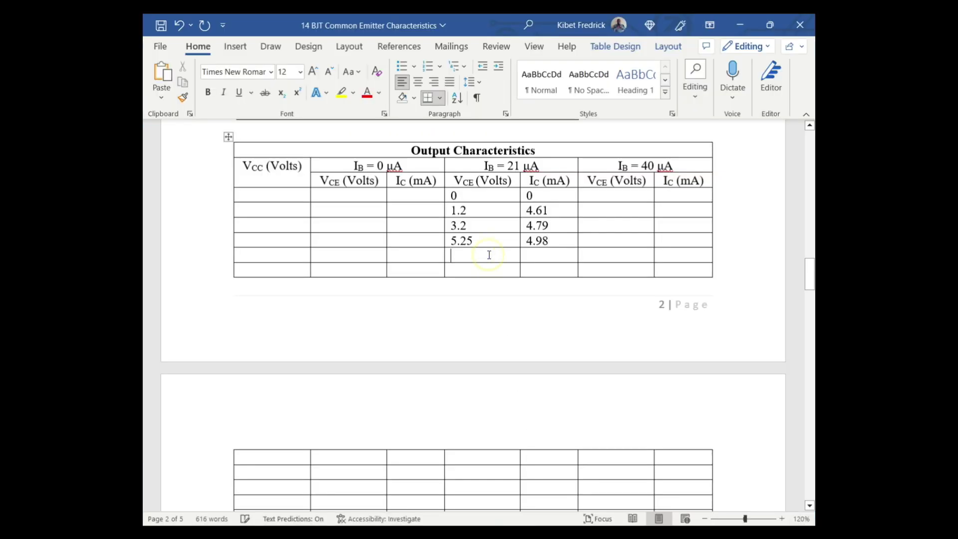
pyautogui.write('4')
pyautogui.press('BackSpace')
pyautogui.write('7.07')
pyautogui.hotkey('alt', 'Tab')
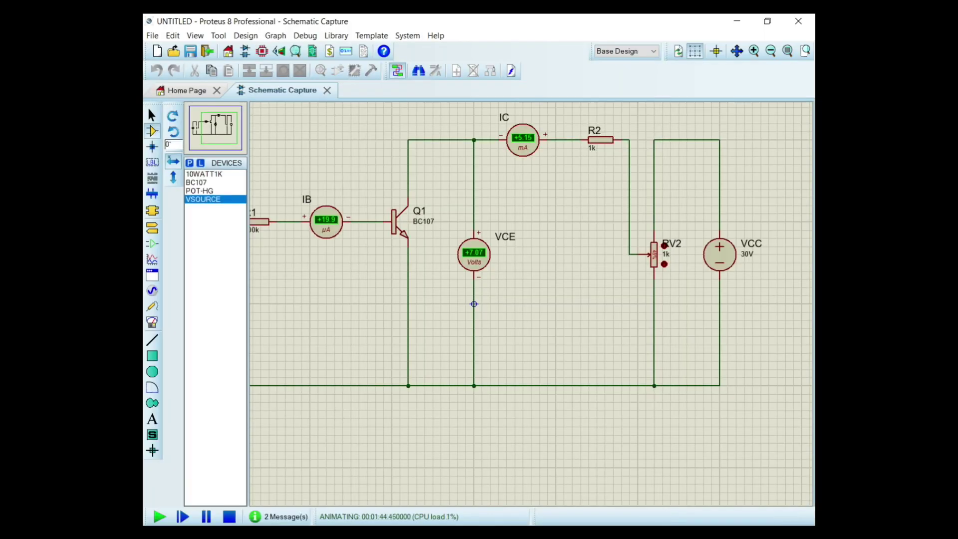
pyautogui.hotkey('alt', 'Tab')
pyautogui.write('5.15')
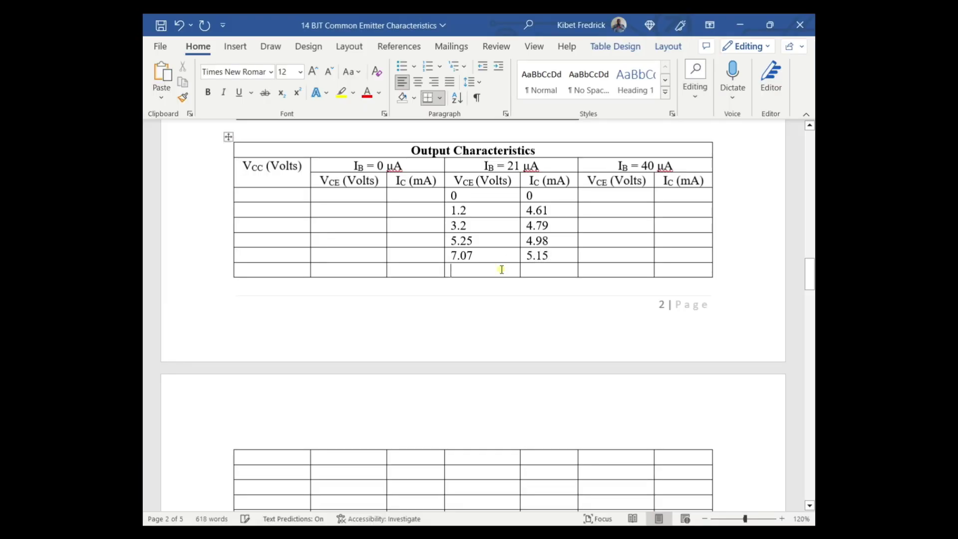
# - Raise RV2 in Proteus until VCE reads 9.22 V, and record VCE 9.22 and IC 5.35 in Word's sixth IB = 21 µA row
pyautogui.hotkey('alt', 'Tab')
pyautogui.click(665, 247)
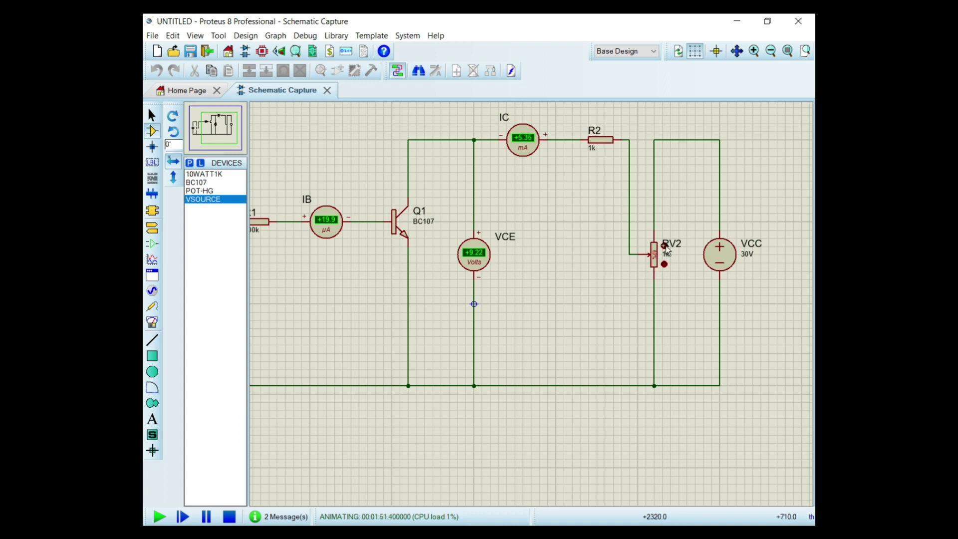
pyautogui.hotkey('alt', 'Tab')
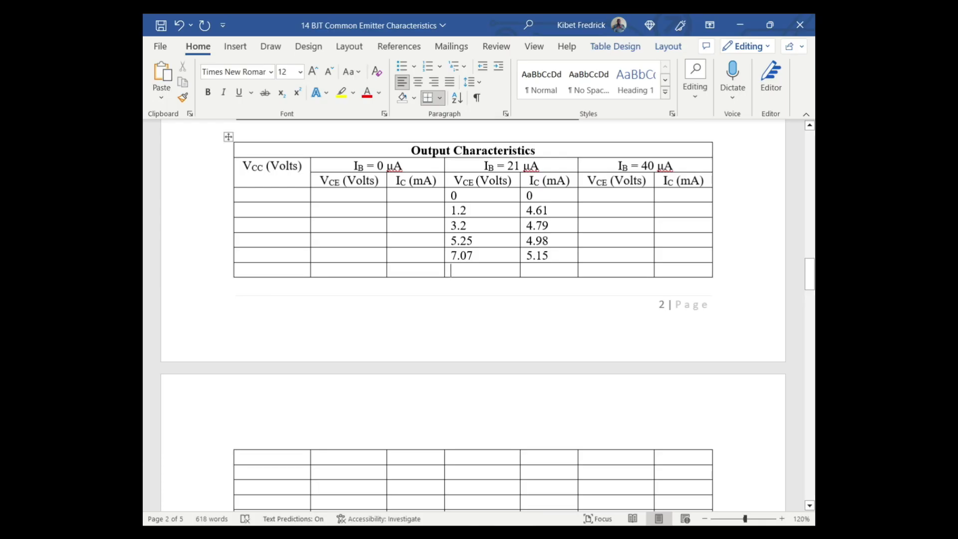
pyautogui.write('9.22')
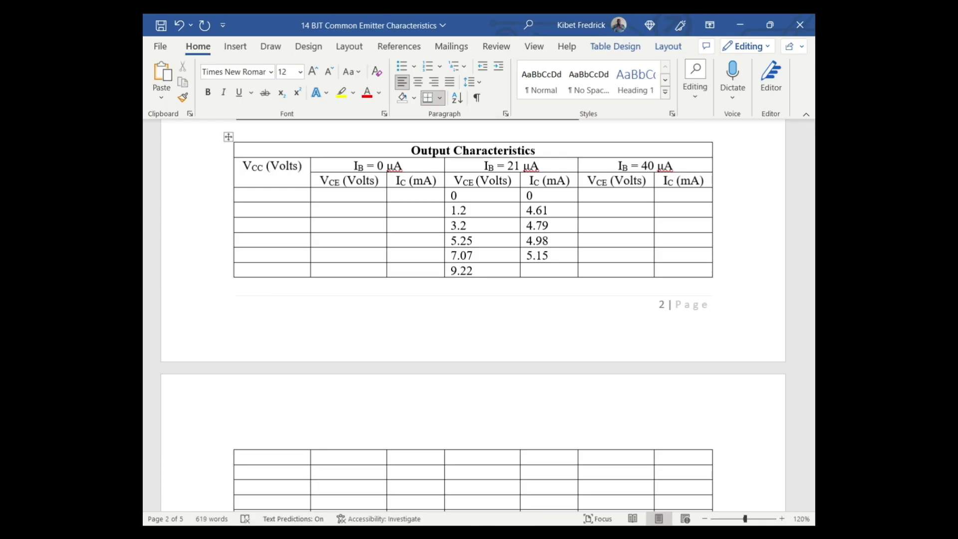
pyautogui.hotkey('alt', 'Tab')
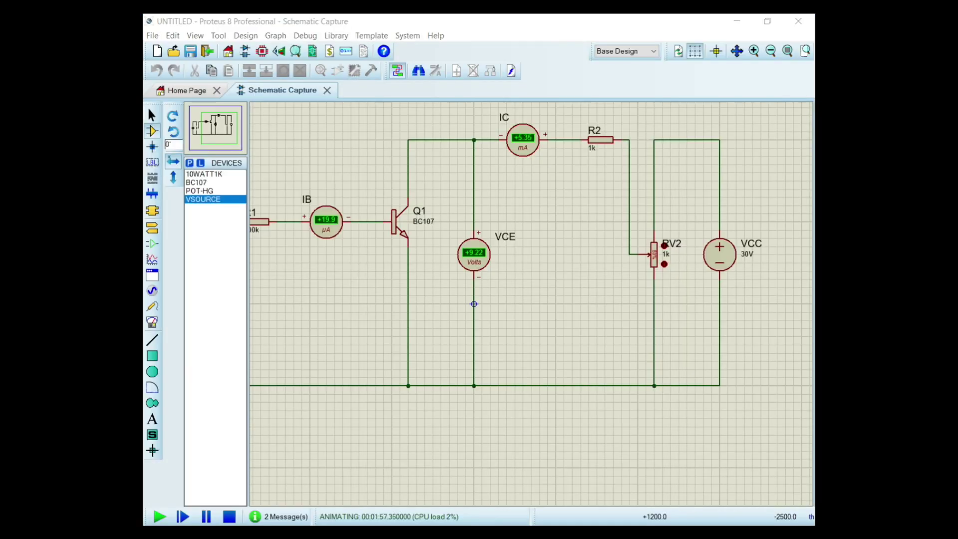
pyautogui.hotkey('alt', 'Tab')
pyautogui.write('5.35')
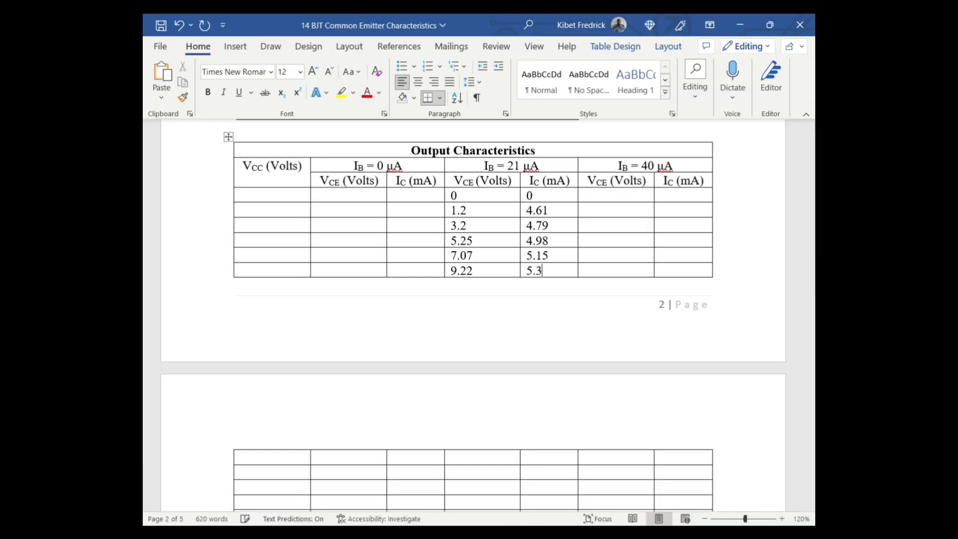
# - Place the cursor in the first IB = 21 µA VCE cell on page 3 and save the Word document
pyautogui.click(464, 458)
pyautogui.scroll(-3, 498, 452)
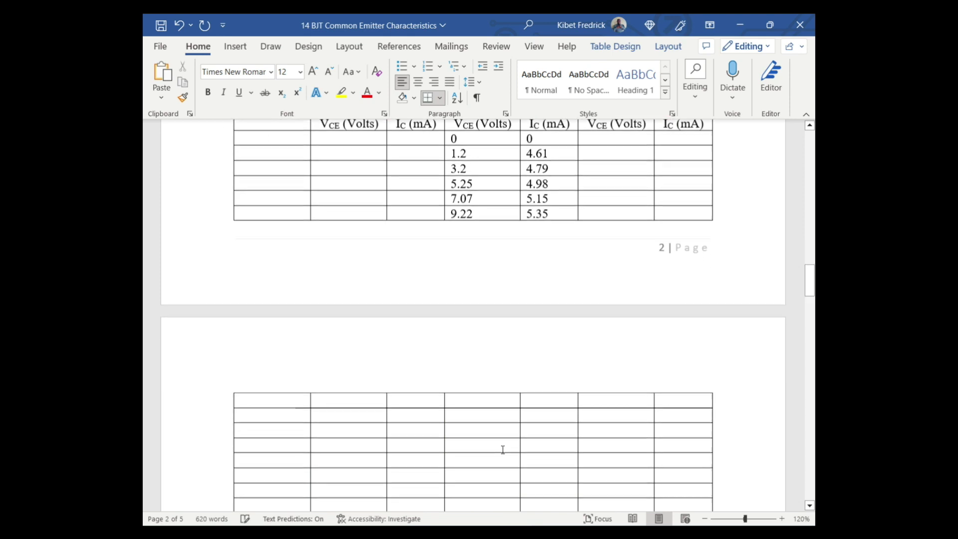
pyautogui.click(160, 25)
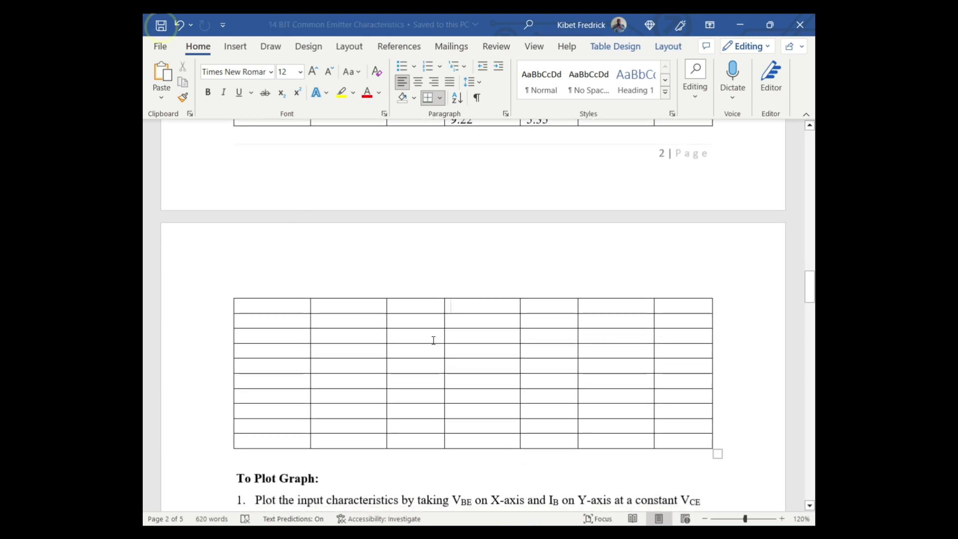
pyautogui.scroll(1, 438, 340)
pyautogui.scroll(-1, 438, 341)
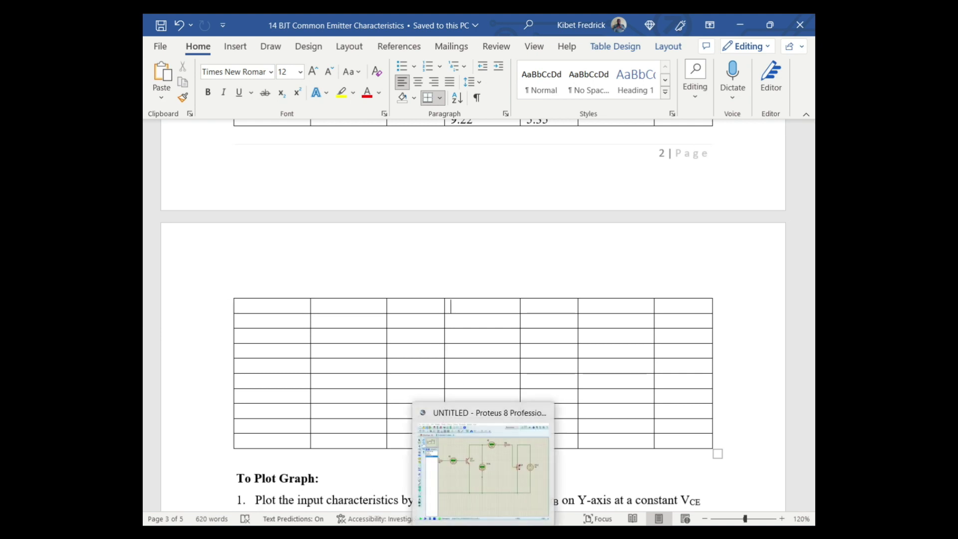
# - Raise RV2 in Proteus until VCE reads 11.1 V, and record VCE 11.1 and IC 5.53 in the first table row on Word's page 3
pyautogui.click(482, 449)
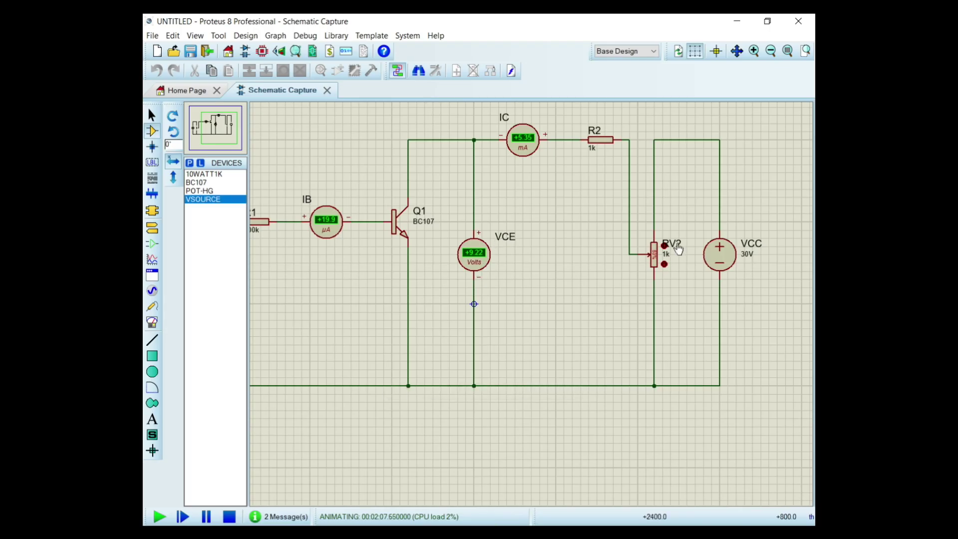
pyautogui.click(665, 246)
pyautogui.hotkey('alt', 'Tab')
pyautogui.write('11.1')
pyautogui.press('Tab')
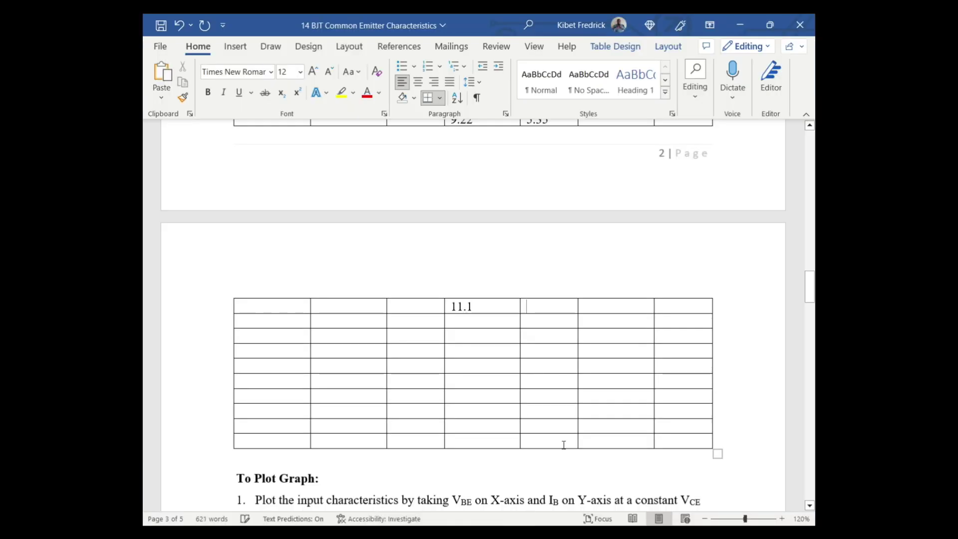
pyautogui.hotkey('alt', 'Tab')
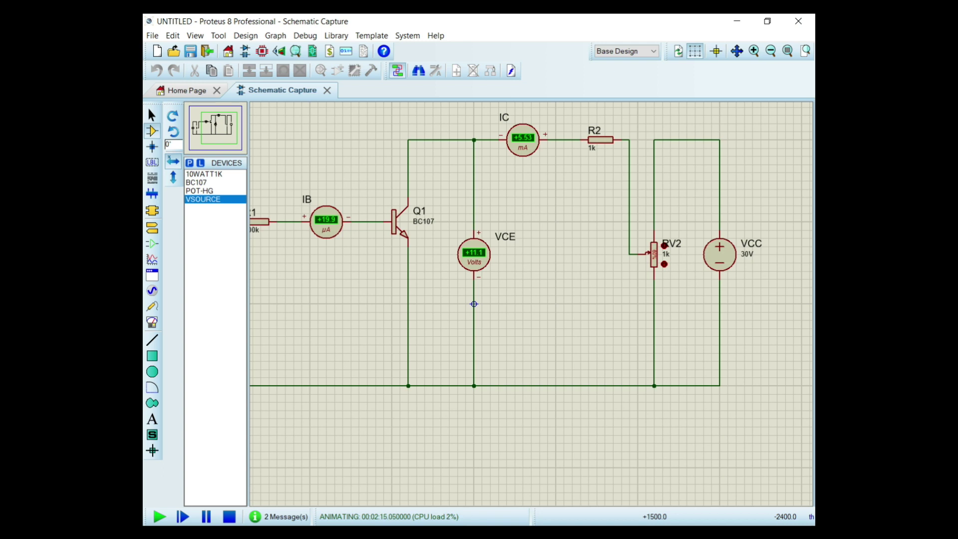
pyautogui.hotkey('alt', 'Tab')
pyautogui.write('5.53')
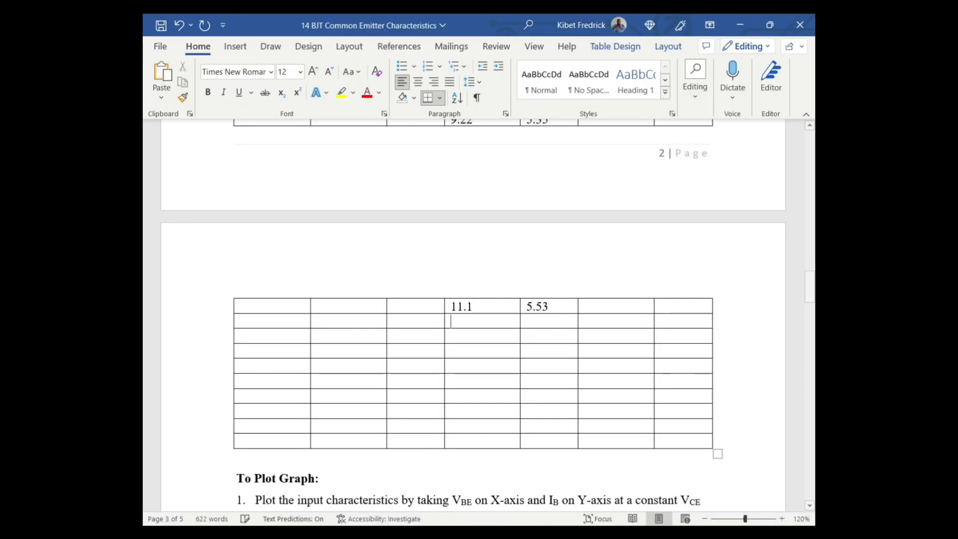
# - Raise RV2 in Proteus until VCE reads 13.1 V, and record VCE 13.1 and IC 5.71 in the second table row on Word's page 3
pyautogui.hotkey('alt', 'Tab')
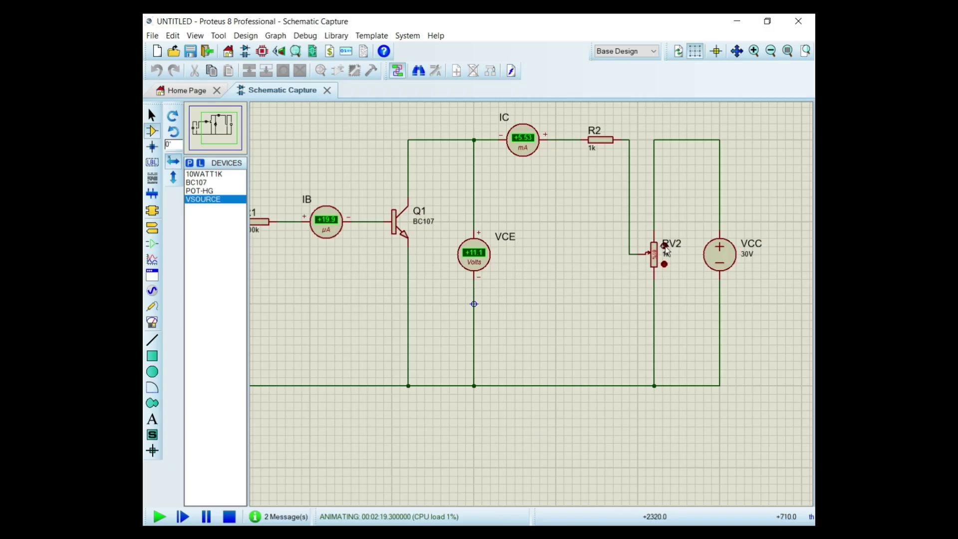
pyautogui.click(665, 249)
pyautogui.click(665, 249)
pyautogui.hotkey('alt', 'Tab')
pyautogui.click(452, 321)
pyautogui.write('13.1')
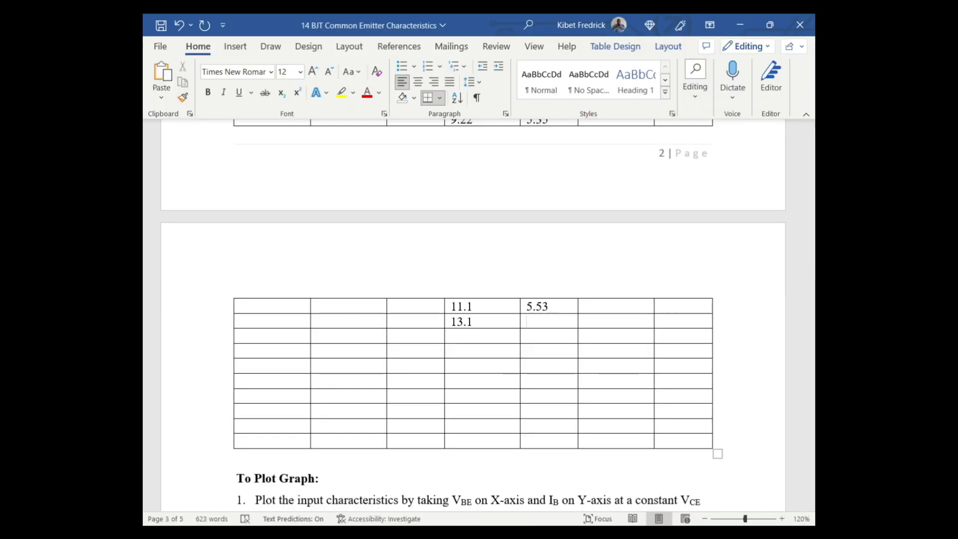
pyautogui.hotkey('alt', 'Tab')
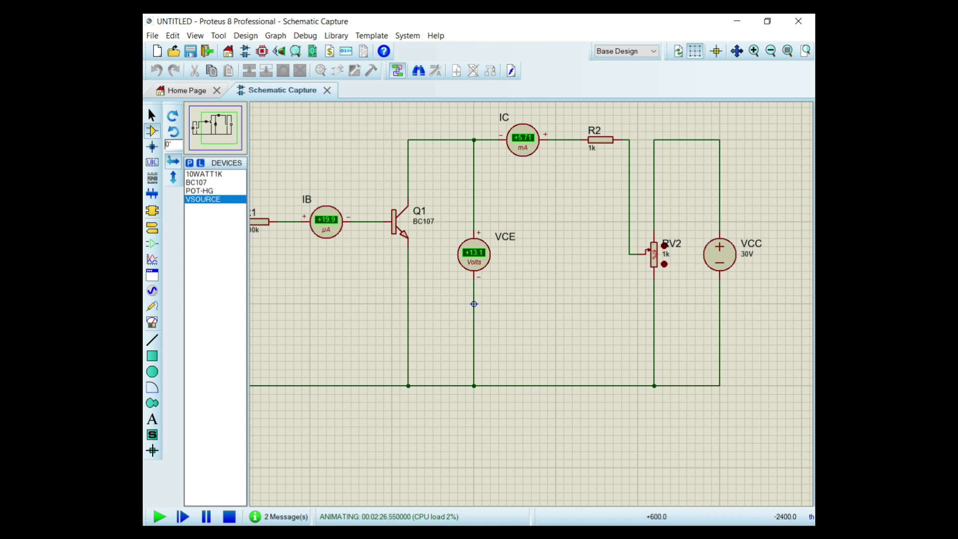
pyautogui.hotkey('alt', 'Tab')
pyautogui.write('5.71')
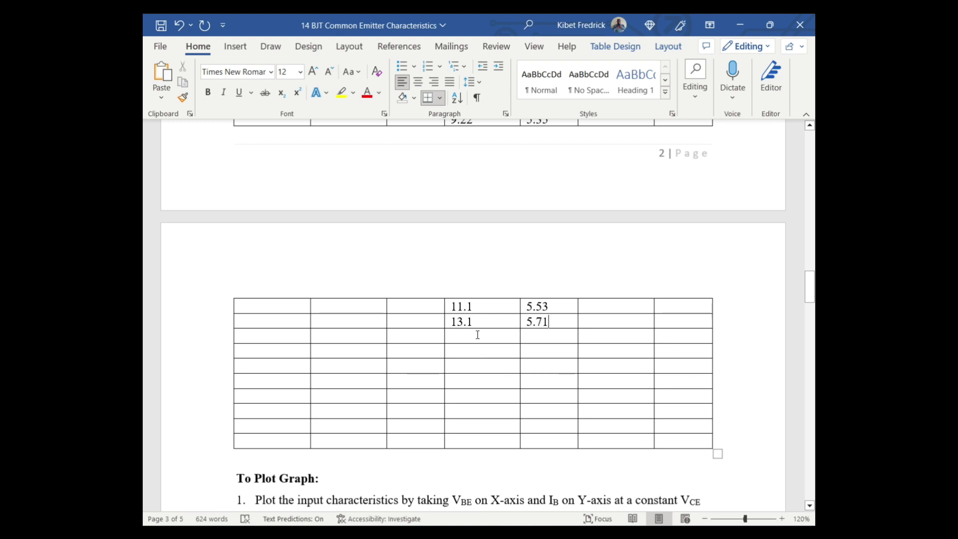
# - Raise RV2 in Proteus until VCE reads 15.2 V, and record VCE 15.2 and IC 5.9 in the third table row on Word's page 3
pyautogui.hotkey('alt', 'Tab')
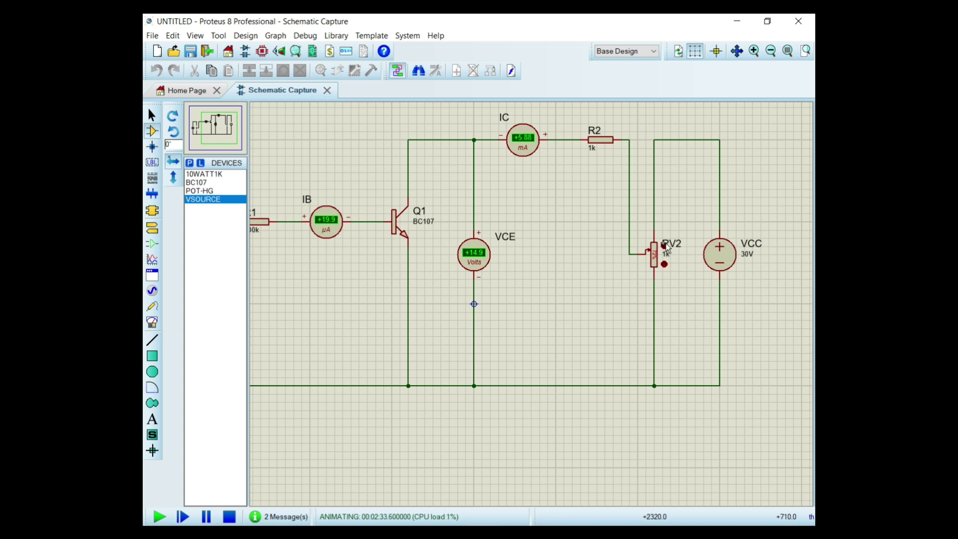
pyautogui.hotkey('alt', 'Tab')
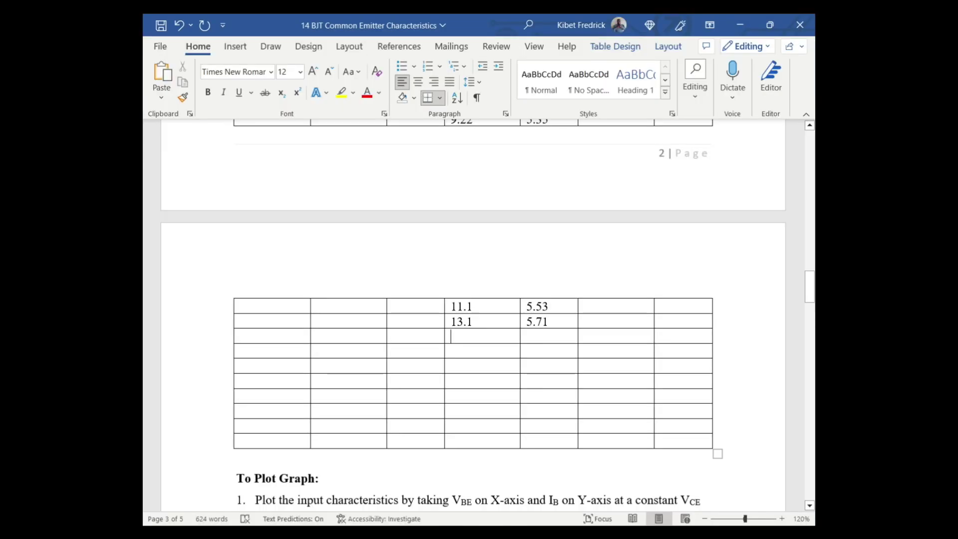
pyautogui.write('15.2')
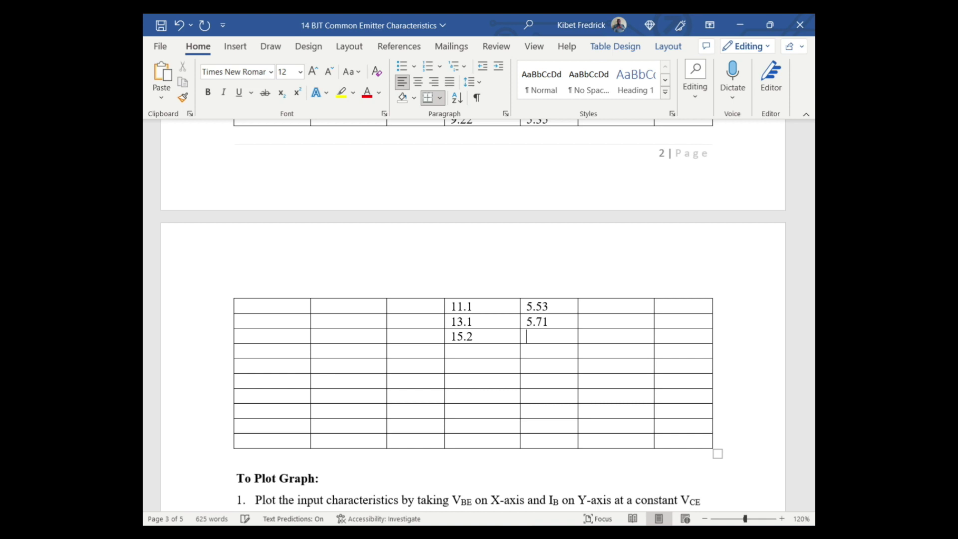
pyautogui.hotkey('alt', 'Tab')
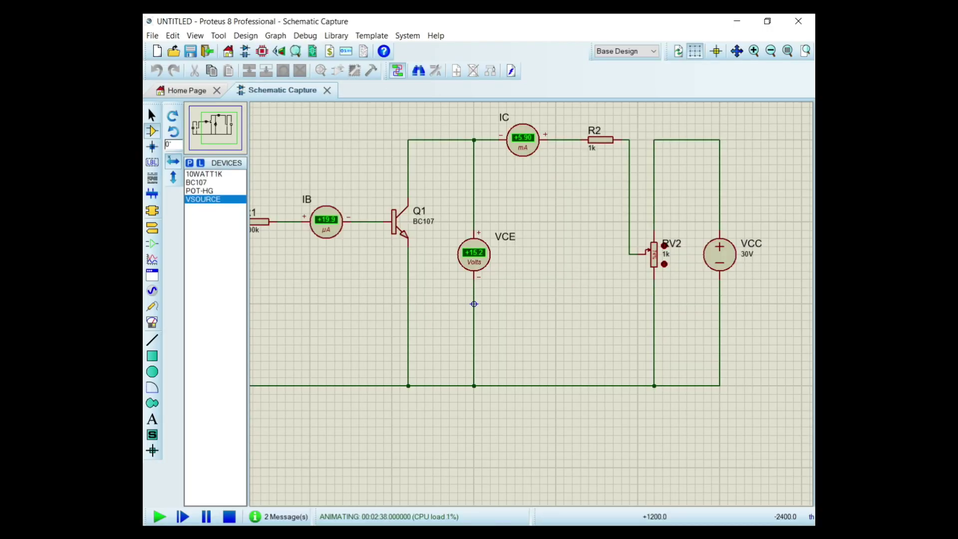
pyautogui.hotkey('alt', 'Tab')
pyautogui.write('5.9')
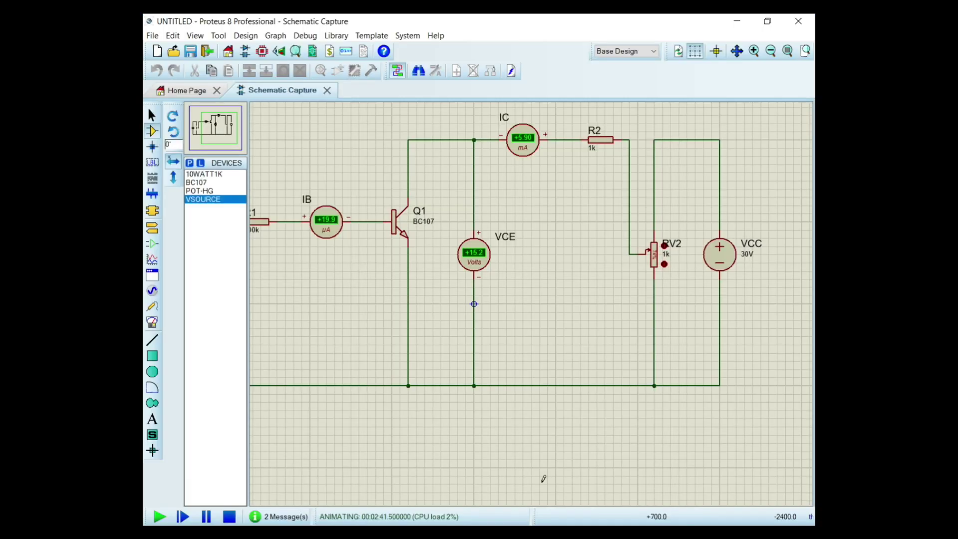
# - Raise RV2 in Proteus until VCE reads 17.0 V, and record VCE 17.0 and IC 6.07 in the fourth table row on Word's page 3
pyautogui.hotkey('alt', 'Tab')
pyautogui.click(664, 245)
pyautogui.hotkey('alt', 'Tab')
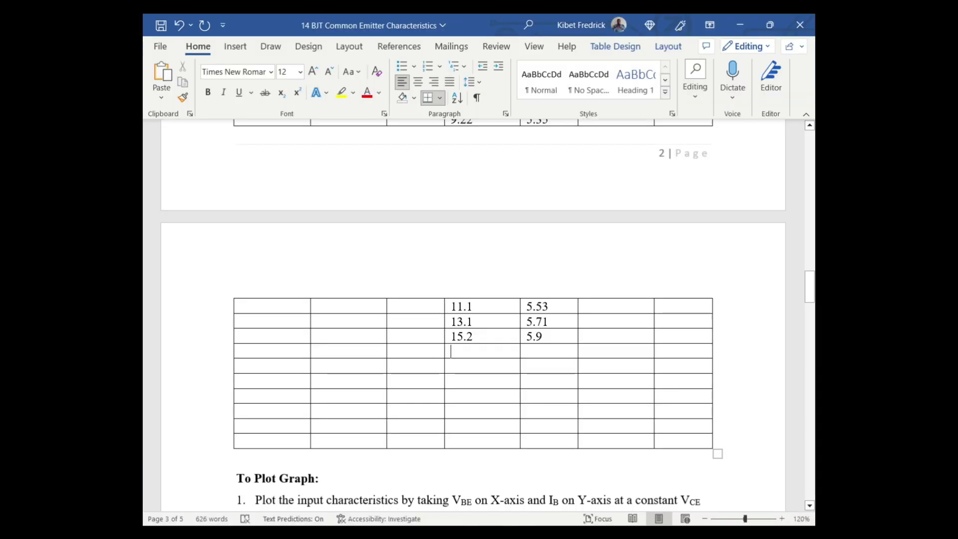
pyautogui.write('17.0')
pyautogui.press('Tab')
pyautogui.hotkey('alt', 'Tab')
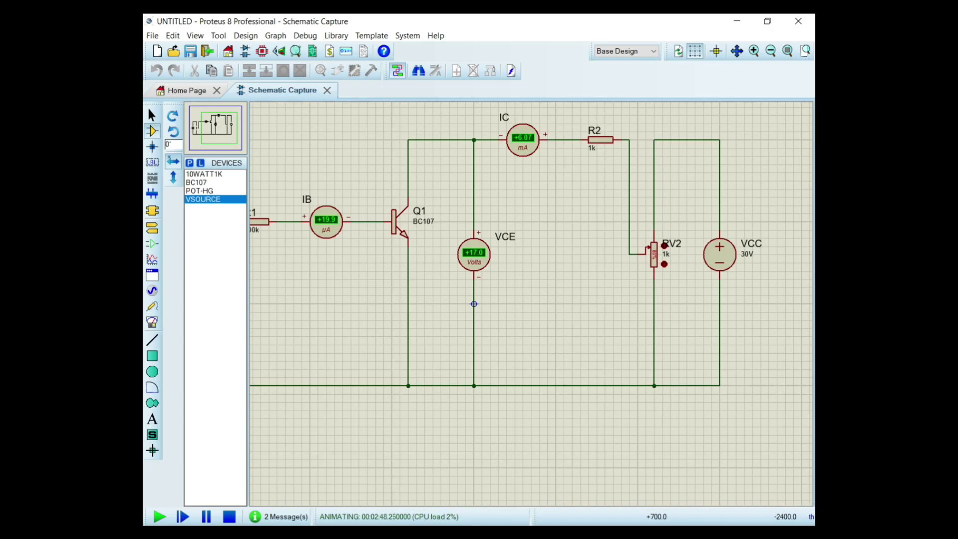
pyautogui.hotkey('alt', 'Tab')
pyautogui.write('6')
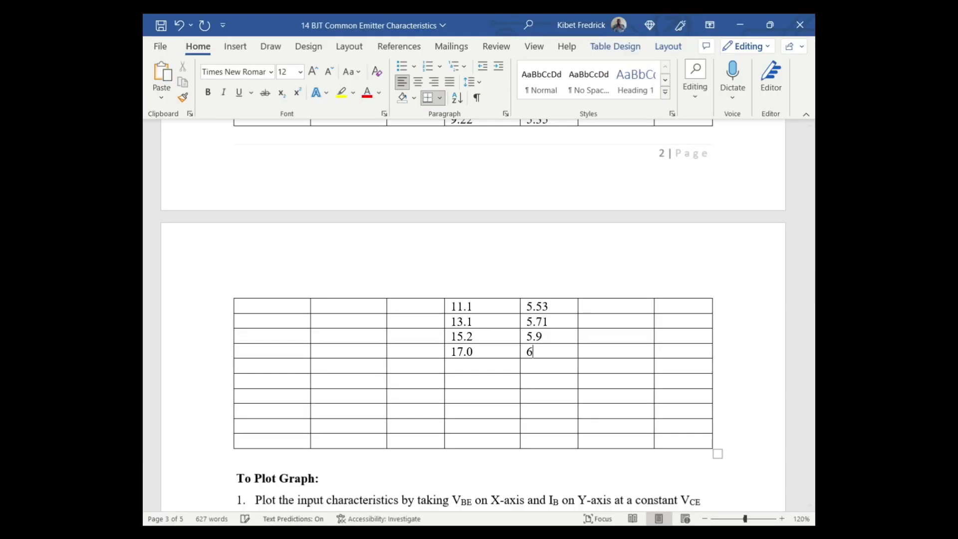
pyautogui.write('.07')
# - Raise RV2 in Proteus until VCE reads 19.1 V, and record VCE 19.1 and IC 6.27 in the fifth table row on Word's page 3
pyautogui.click(504, 366)
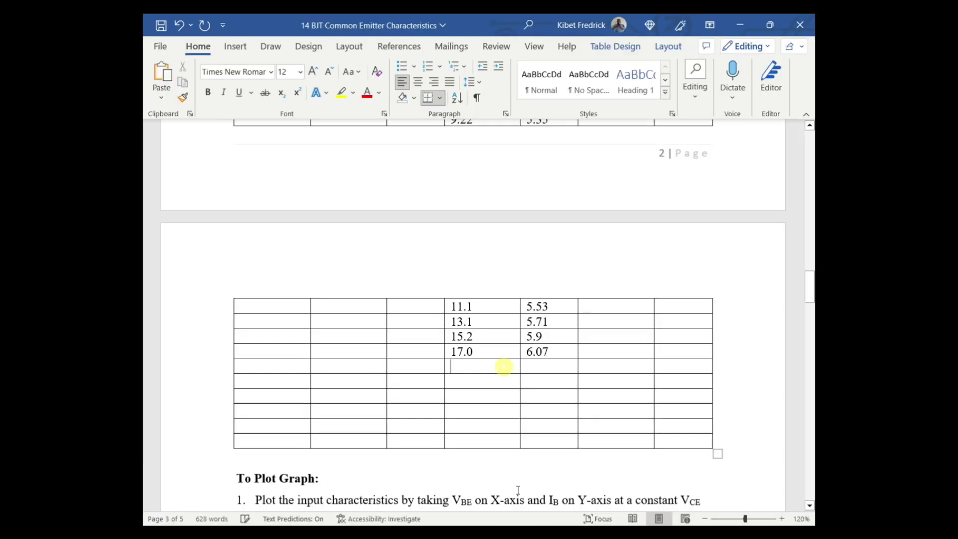
pyautogui.hotkey('alt', 'Tab')
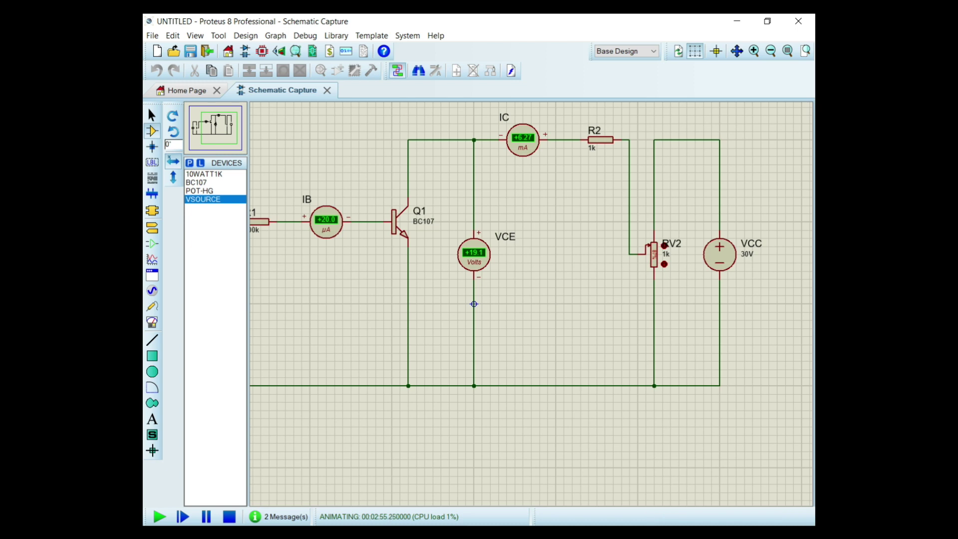
pyautogui.hotkey('alt', 'Tab')
pyautogui.write('19.1')
pyautogui.hotkey('alt', 'Tab')
pyautogui.hotkey('alt', 'Tab')
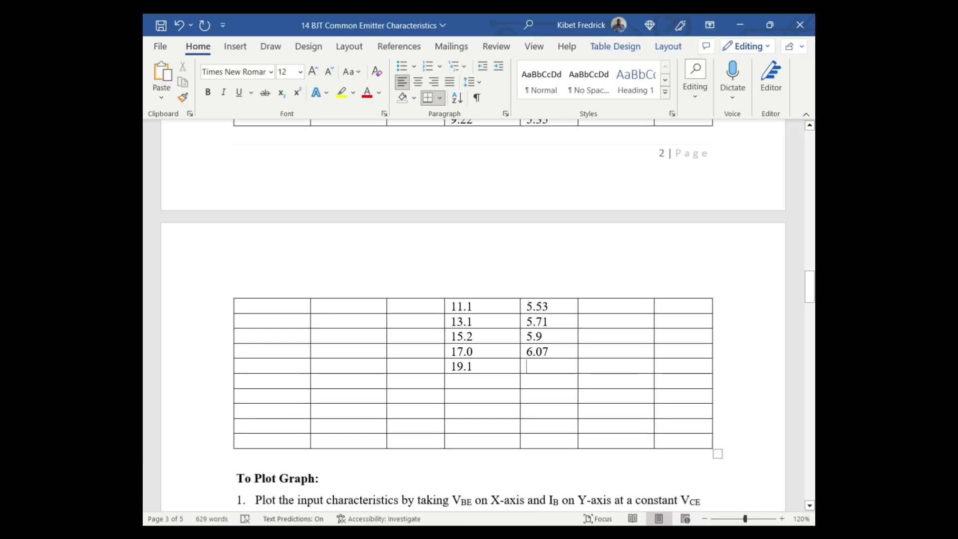
pyautogui.write('6.27')
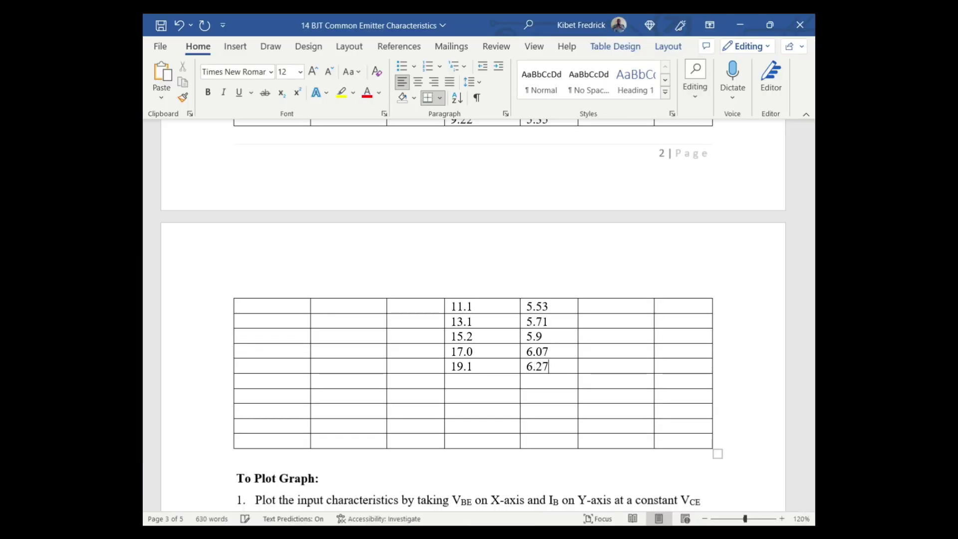
# - Adjust RV2 in Proteus until VCE reads 21.0 V, and record VCE 21 and IC 6.45 in the sixth table row on Word's page 3
pyautogui.hotkey('alt', 'Tab')
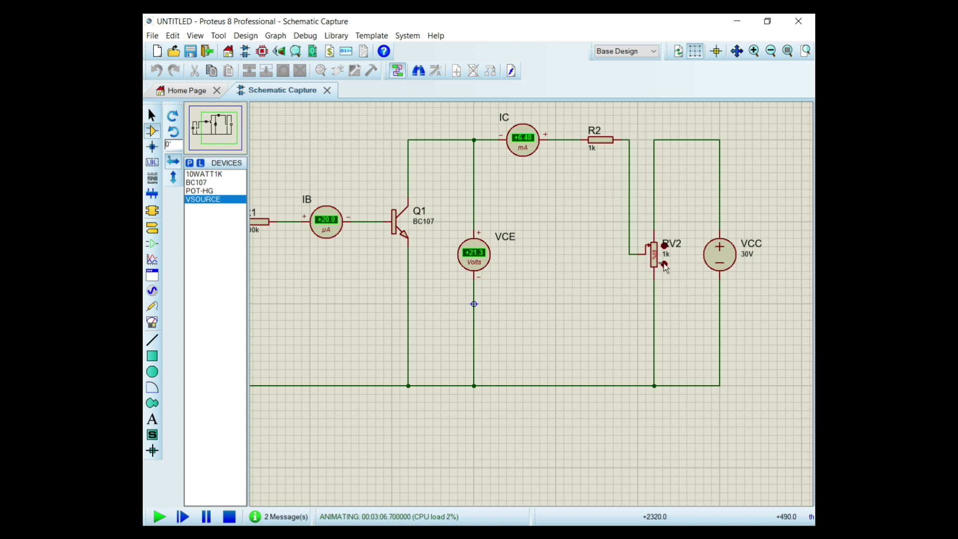
pyautogui.hotkey('alt', 'Tab')
pyautogui.write('21')
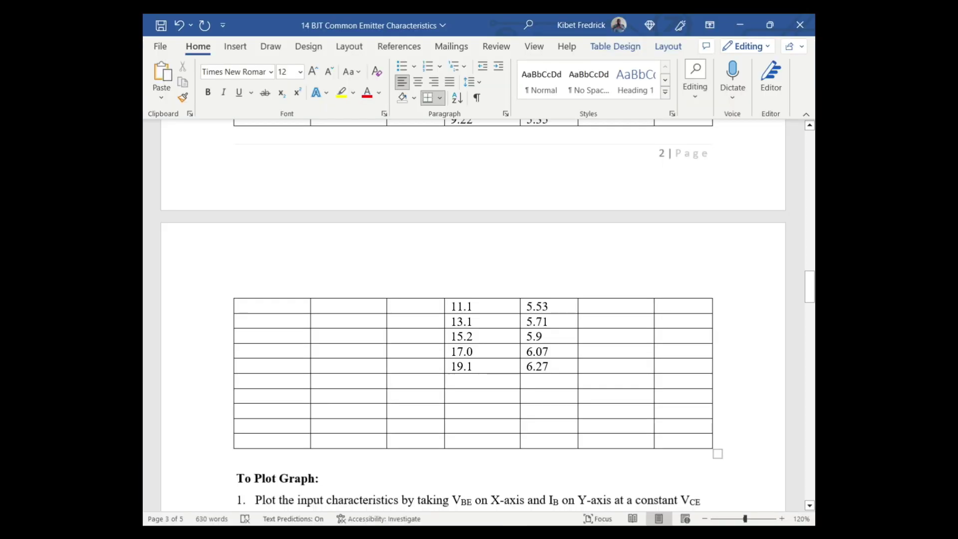
pyautogui.hotkey('alt', 'Tab')
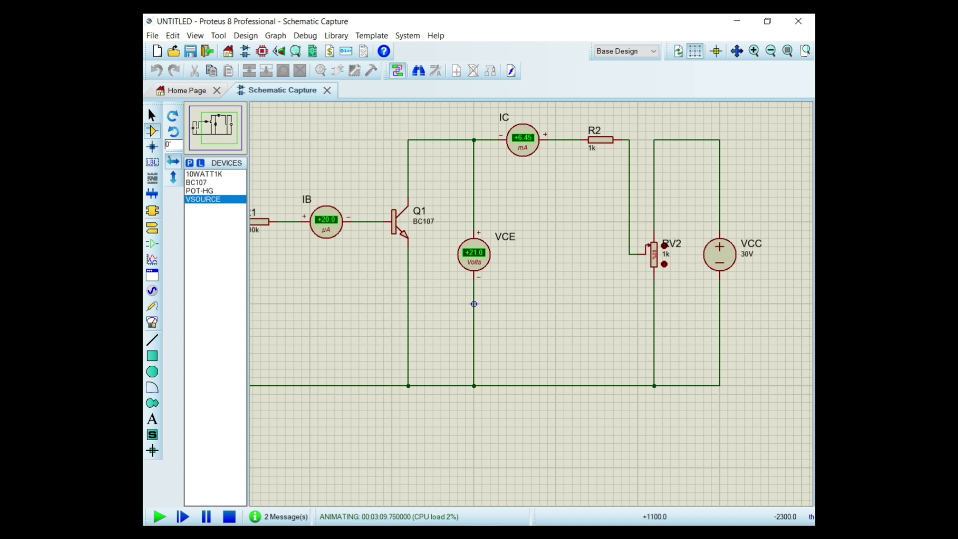
pyautogui.hotkey('alt', 'Tab')
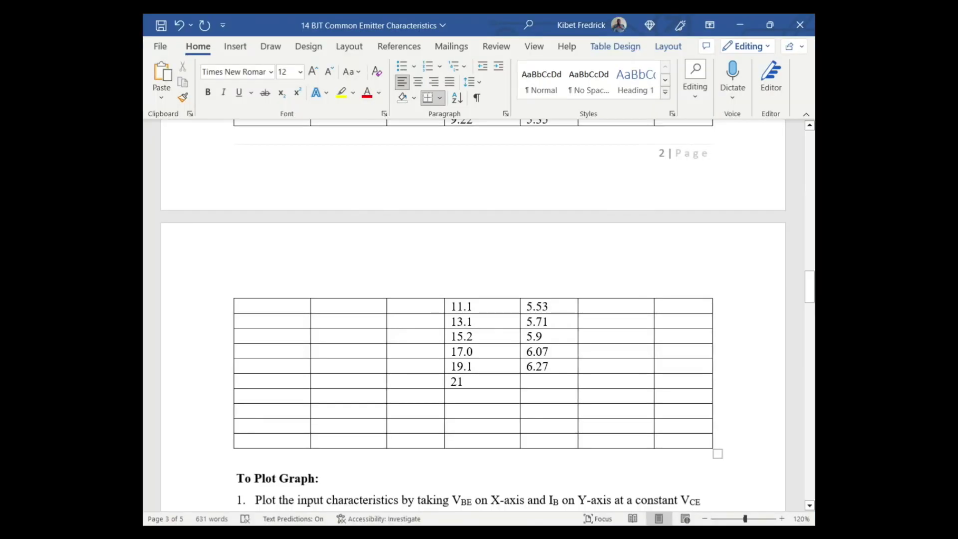
pyautogui.write('6.45')
# - Raise RV2 in Proteus until VCE reads 23.3 V, and record VCE 23.3 and IC 6.67 in the seventh table row on Word's page 3
pyautogui.click(486, 393)
pyautogui.hotkey('alt', 'Tab')
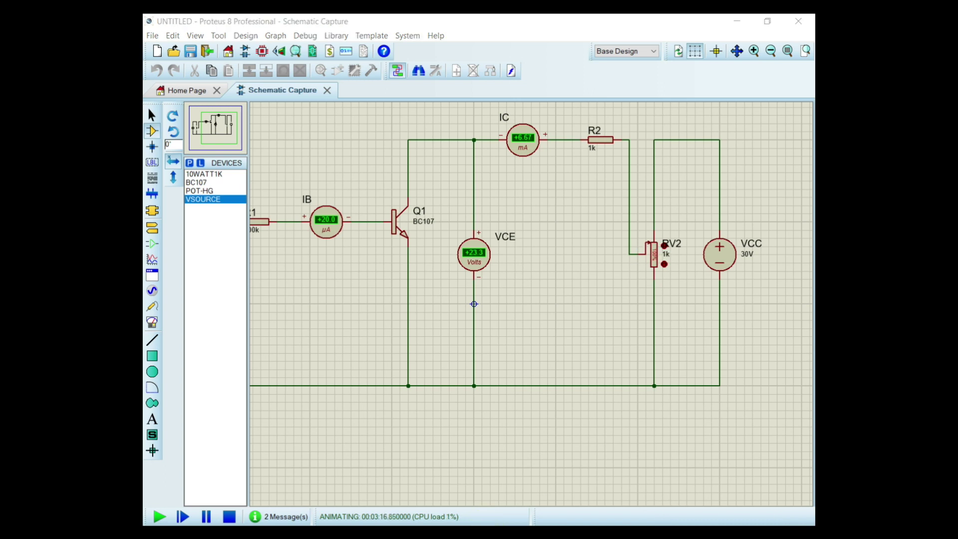
pyautogui.hotkey('alt', 'Tab')
pyautogui.write('23.3')
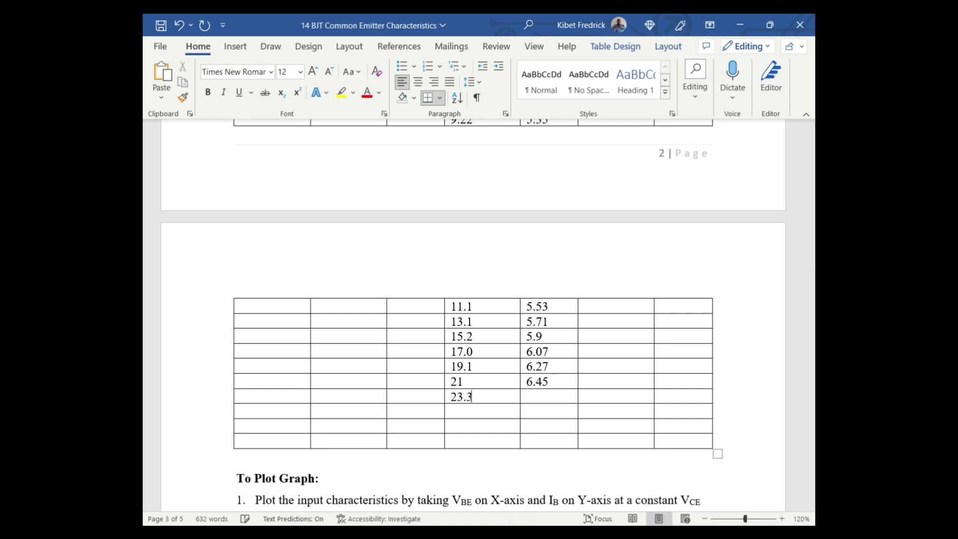
pyautogui.hotkey('alt', 'Tab')
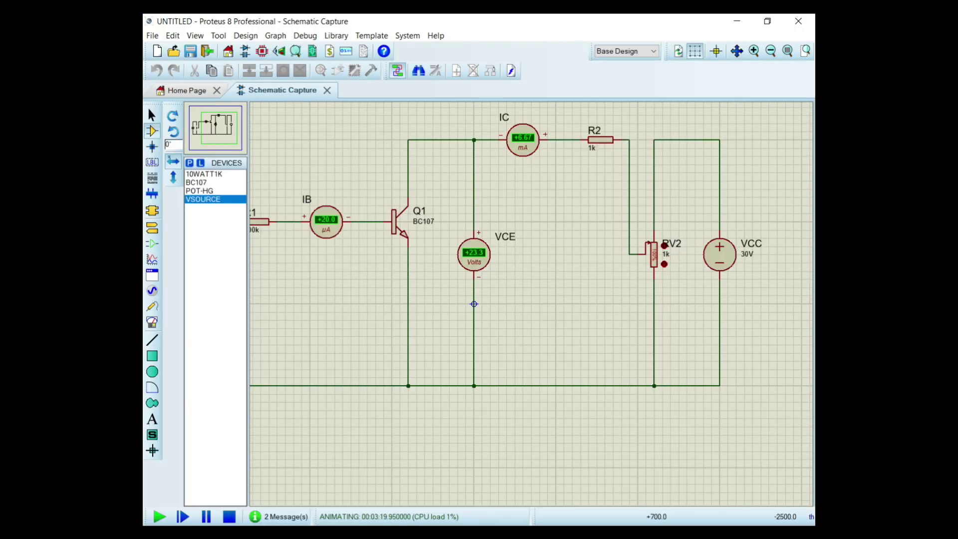
pyautogui.hotkey('alt', 'Tab')
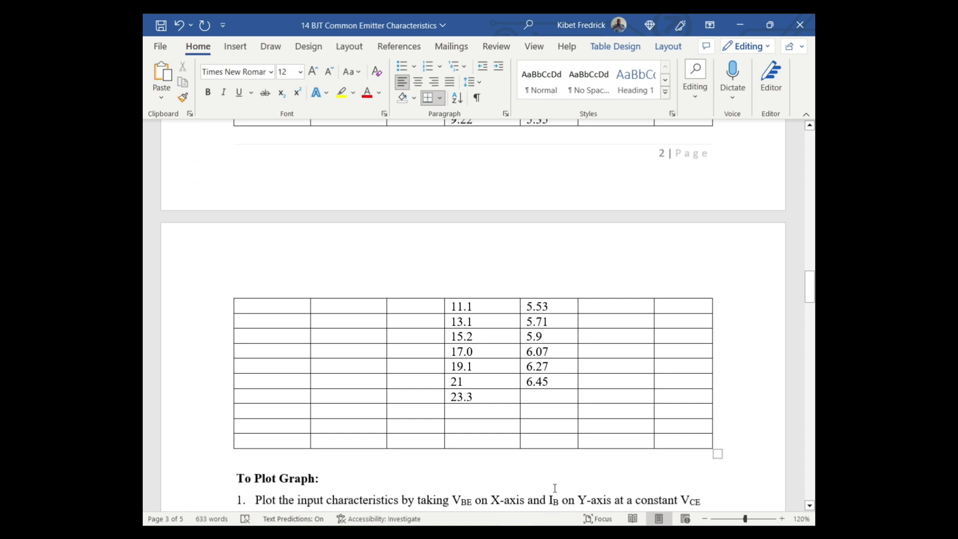
pyautogui.write('6.67')
# - Delete the three empty rows at the end of the Word table
pyautogui.moveTo(279, 411); pyautogui.dragTo(656, 438)
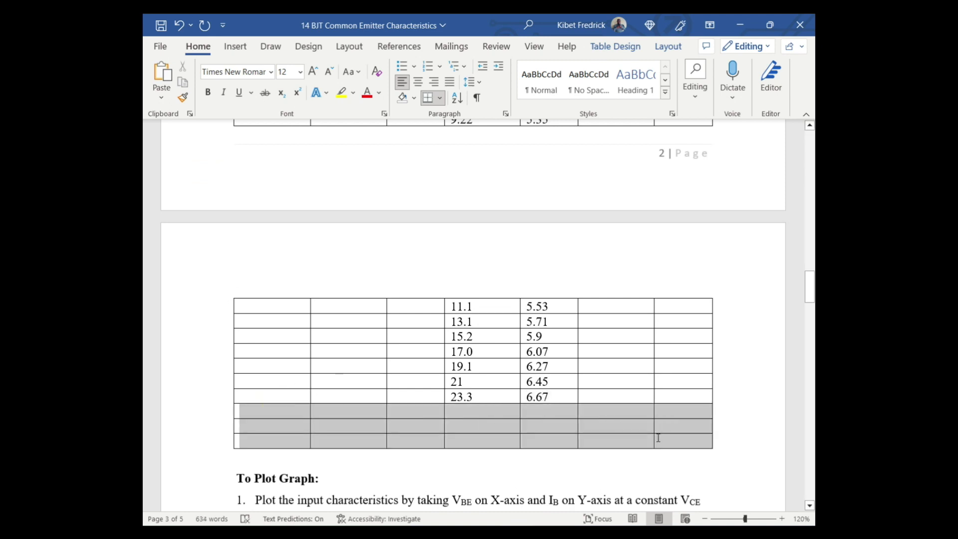
pyautogui.rightClick(487, 430)
pyautogui.moveTo(512, 305)
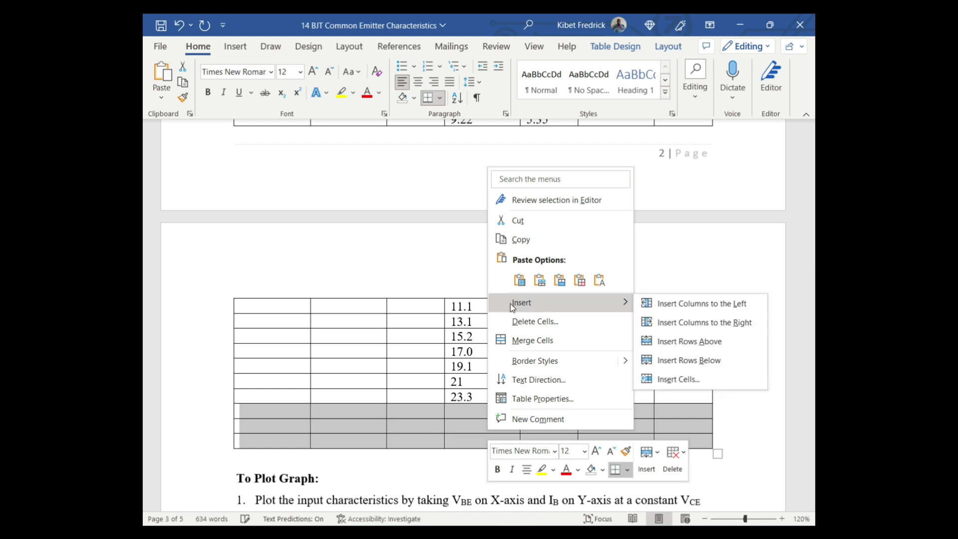
pyautogui.click(518, 320)
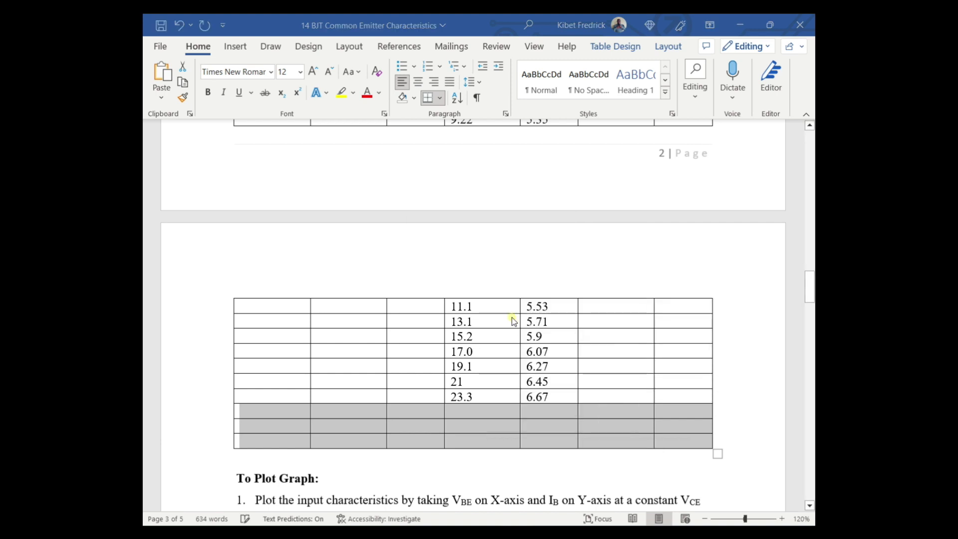
pyautogui.click(445, 297)
# - Copy the filled VCE and IC columns with their headers from the Word table and paste them into the Excel sheet at cell A1
pyautogui.scroll(5, 581, 326)
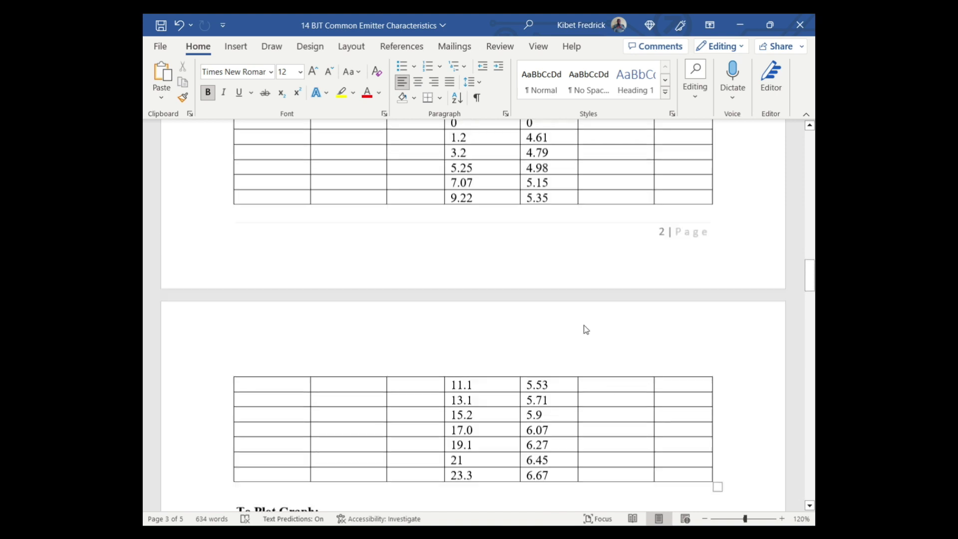
pyautogui.moveTo(541, 280); pyautogui.dragTo(533, 472)
pyautogui.click(531, 339)
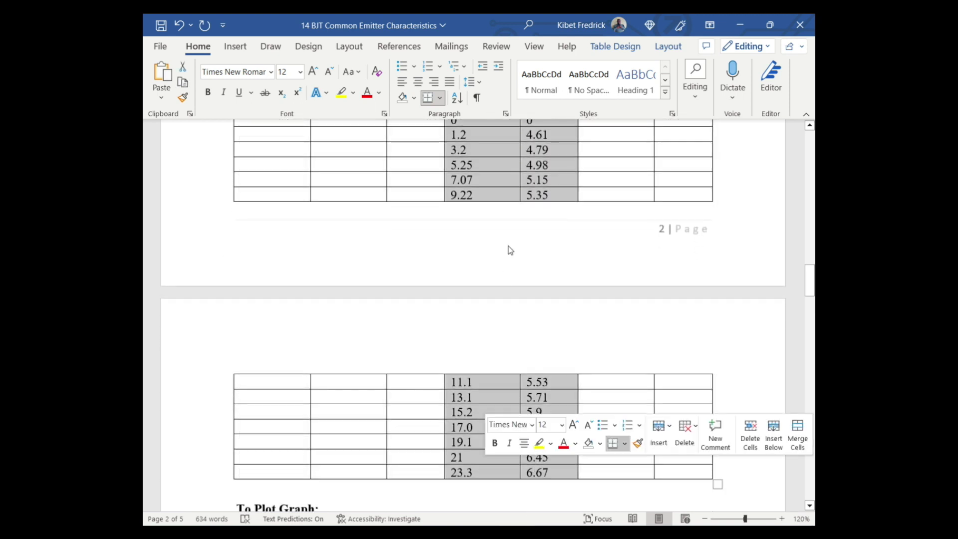
pyautogui.rightClick(492, 183)
pyautogui.click(532, 253)
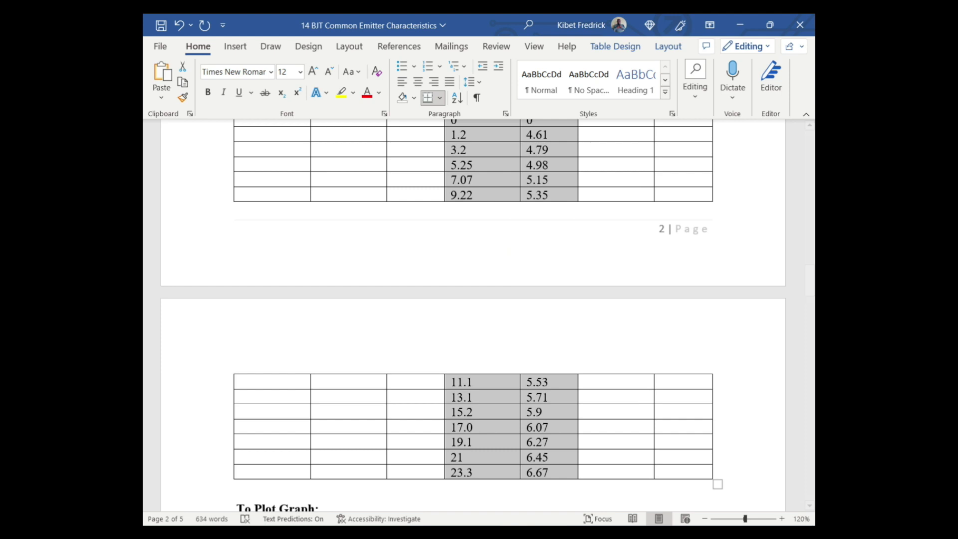
pyautogui.hotkey('alt', 'Tab')
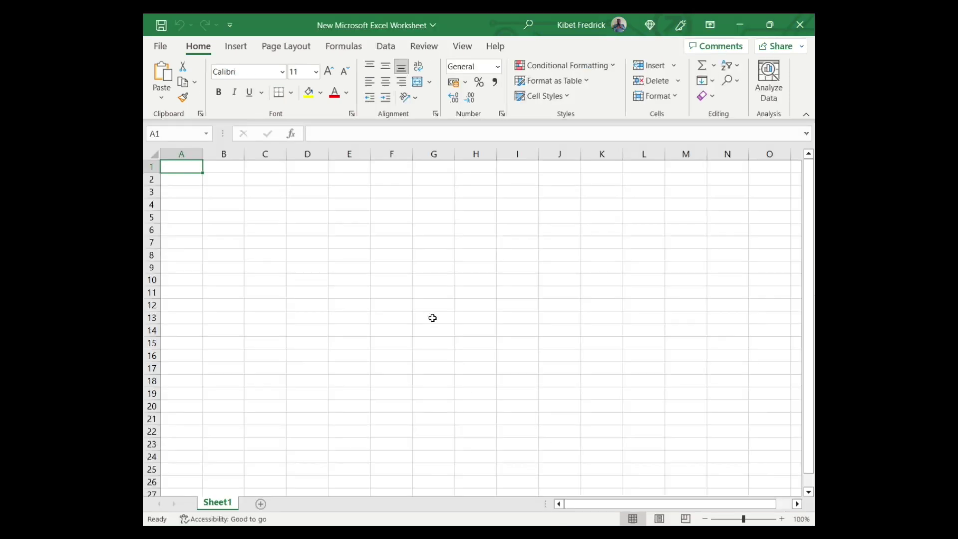
pyautogui.hotkey('ctrl', 'v')
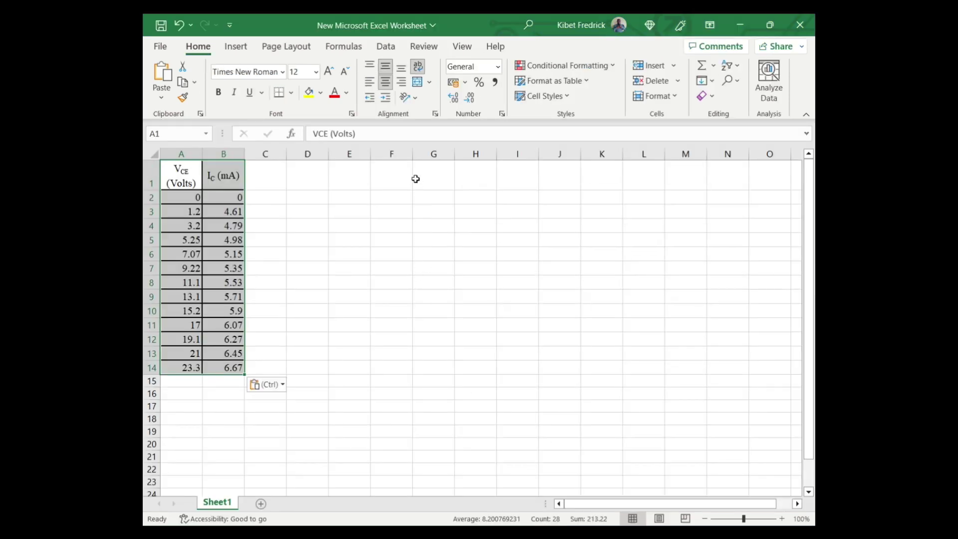
# - Insert a Scatter with Smooth Lines chart plotting IC against VCE from the pasted Excel data, and return to Proteus
pyautogui.click(235, 46)
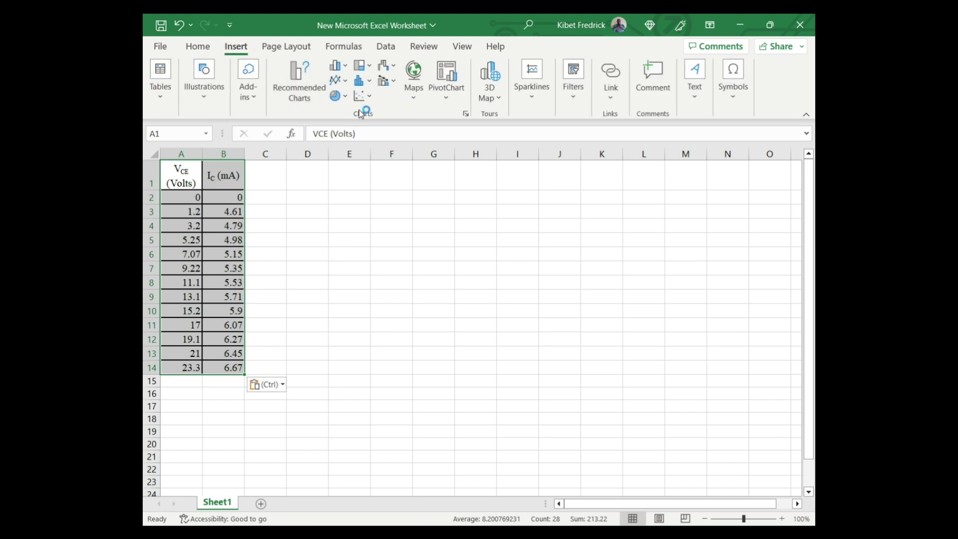
pyautogui.click(338, 80)
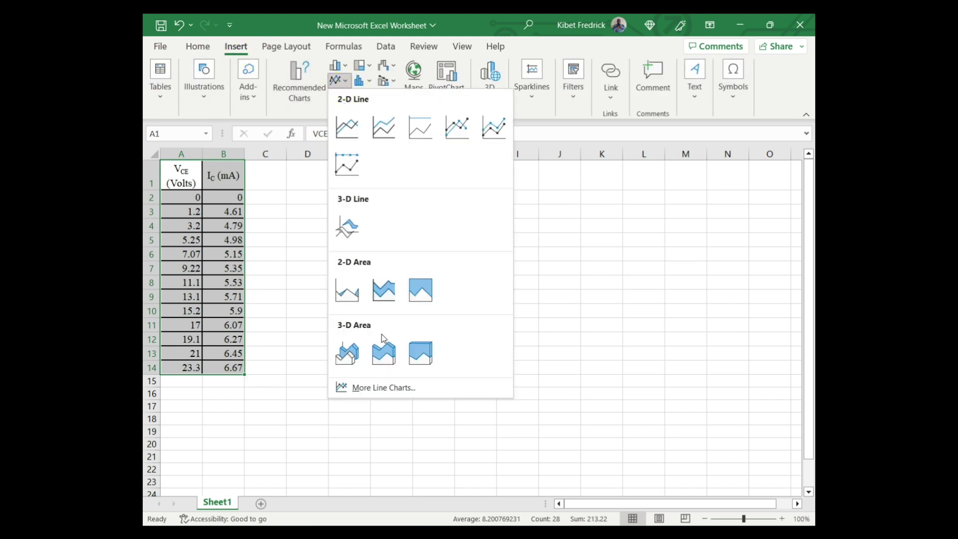
pyautogui.click(401, 387)
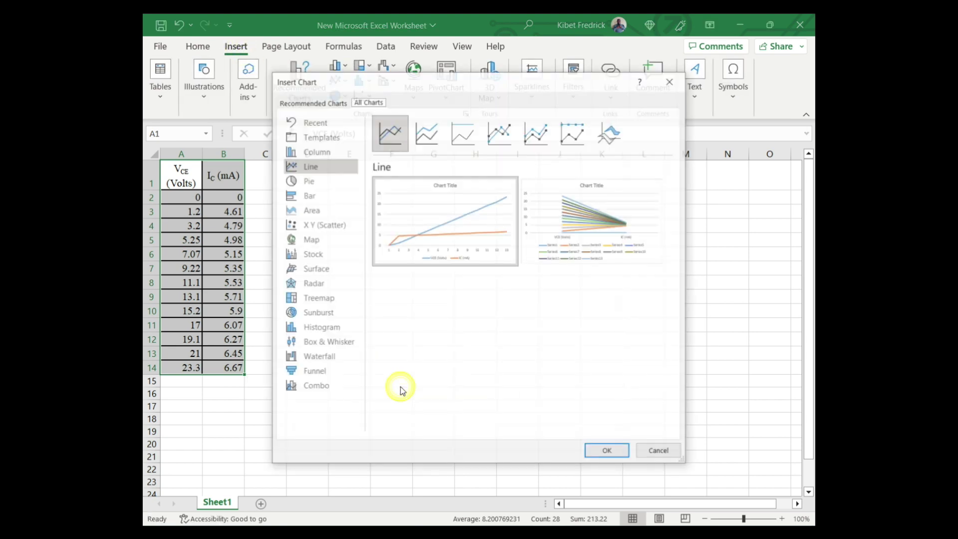
pyautogui.click(323, 226)
pyautogui.click(461, 133)
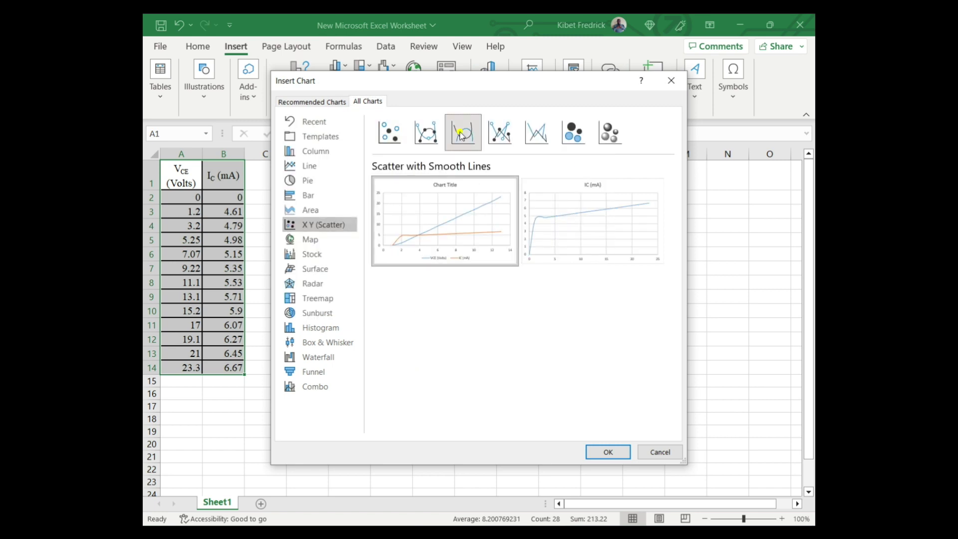
pyautogui.doubleClick(563, 223)
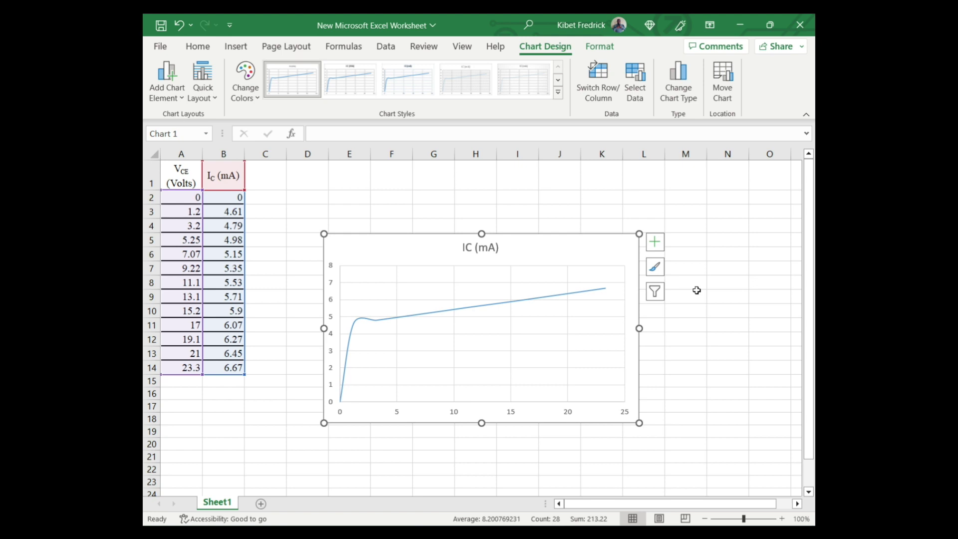
pyautogui.hotkey('alt', 'Tab')
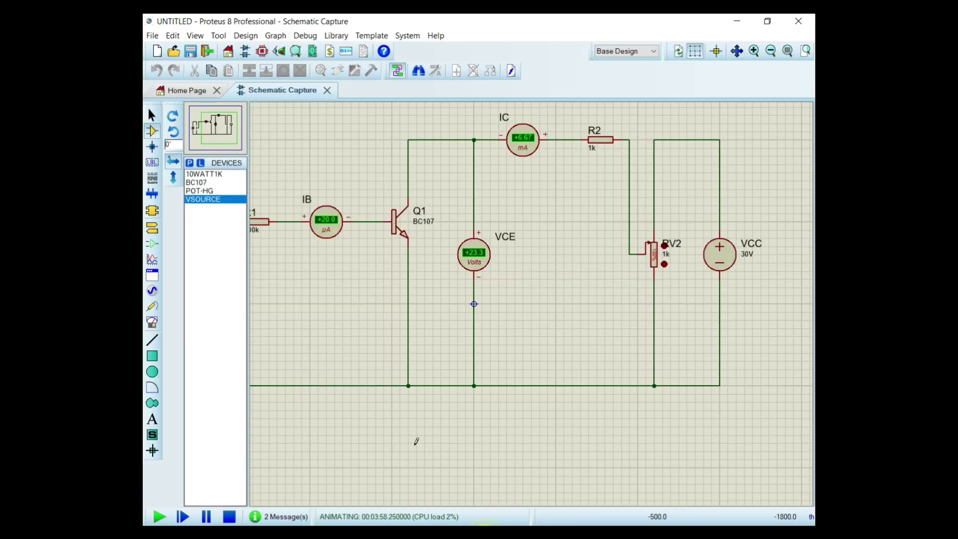